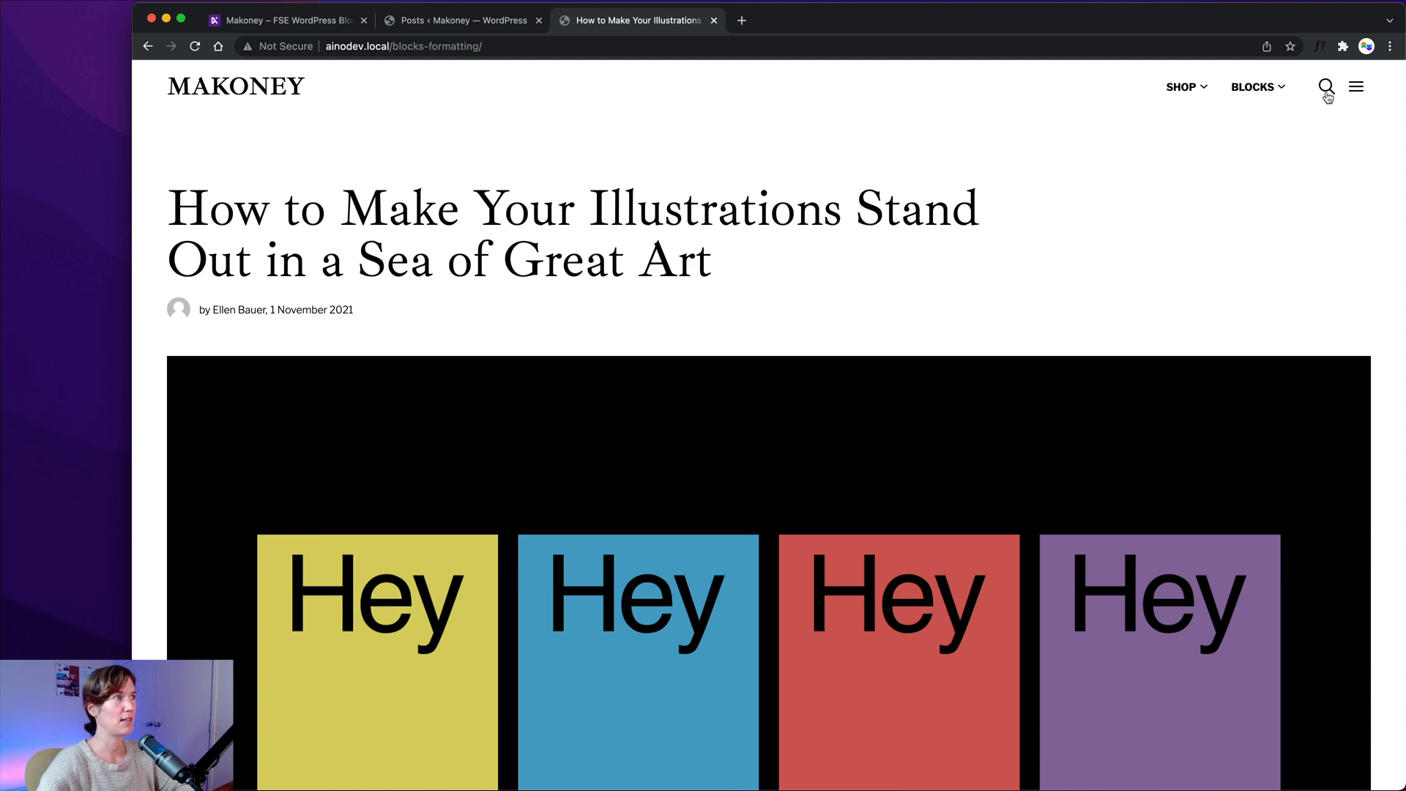
Step: Open the search page of the local Makoney site, and open the online demo's search page with the developer tools closed
{"action": "left_click", "coordinate": [1326, 90]}
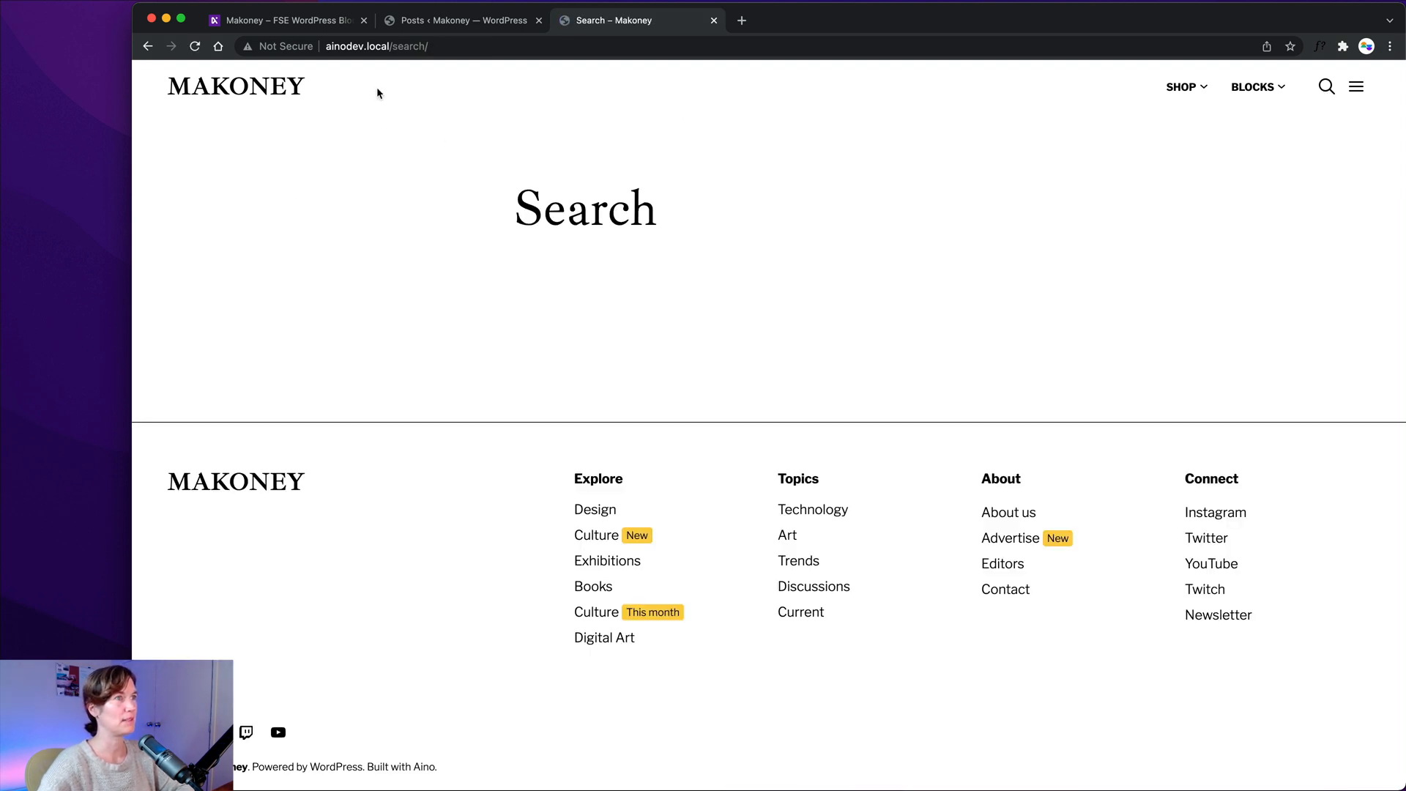
{"action": "left_click", "coordinate": [257, 22]}
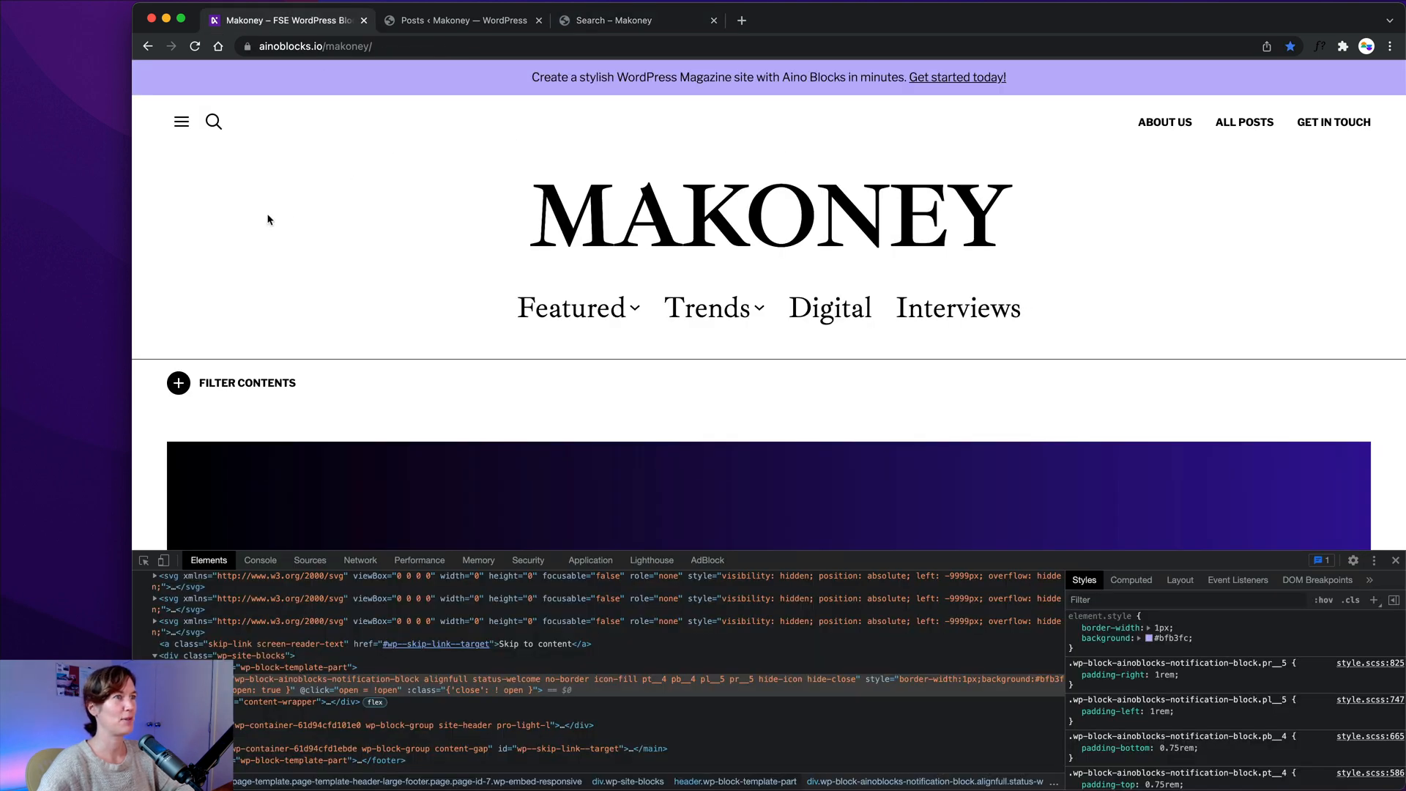
{"action": "left_click", "coordinate": [1395, 560]}
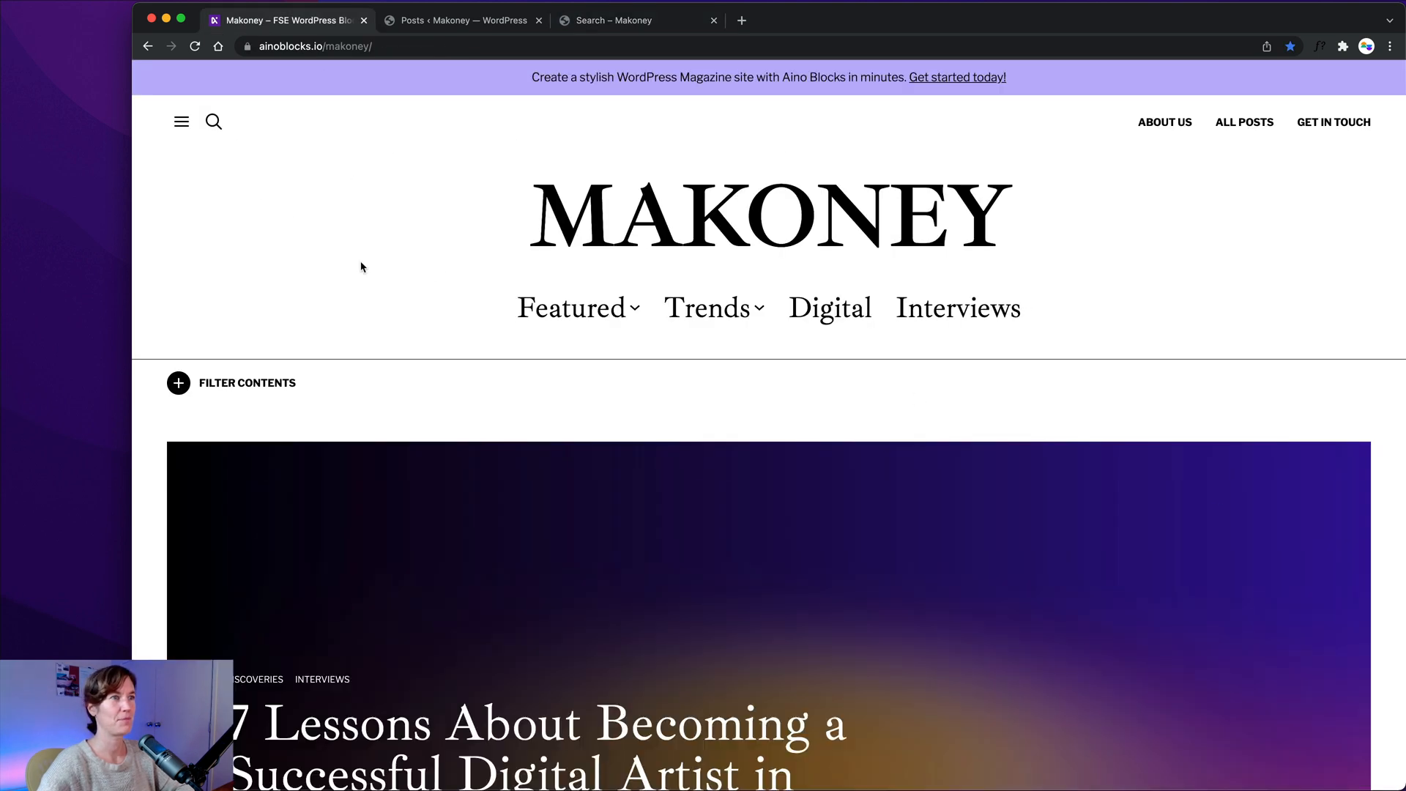
{"action": "left_click", "coordinate": [211, 123]}
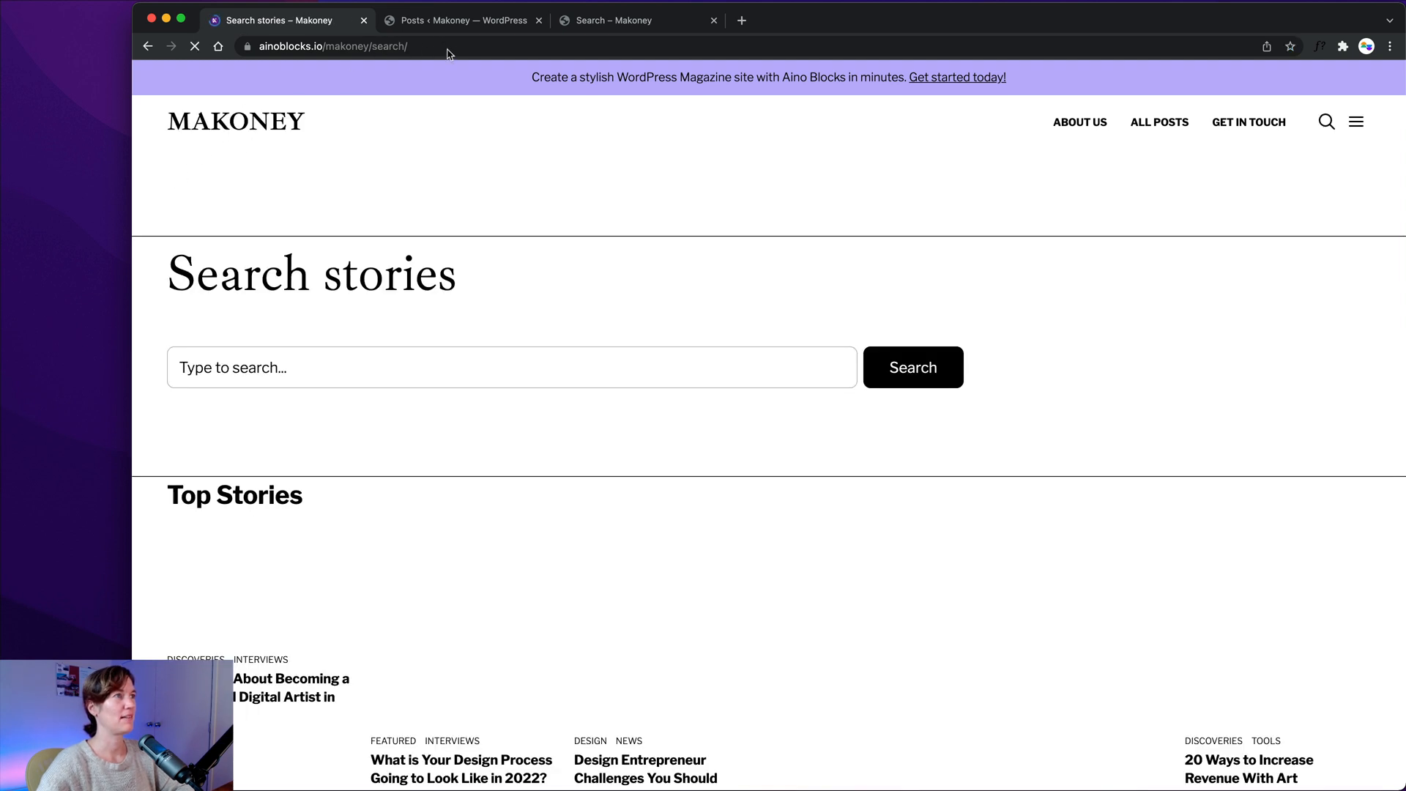
{"action": "left_click", "coordinate": [395, 46]}
{"action": "left_click", "coordinate": [475, 50]}
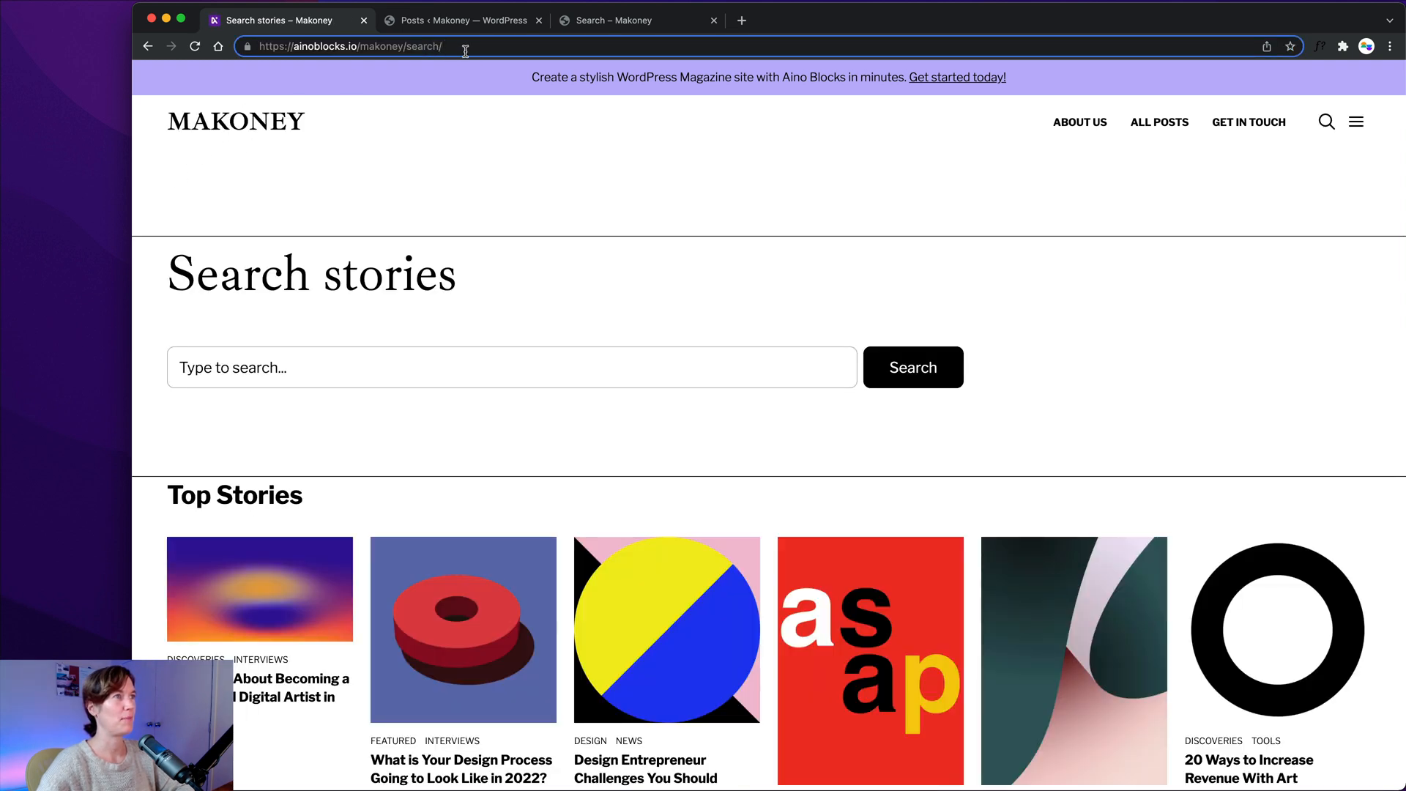
{"action": "left_click", "coordinate": [296, 173]}
Step: Examine the demo search page's layout, including its heading, search field, Top Stories and Popular Posts sections
{"action": "scroll", "coordinate": [189, 279], "scroll_direction": "down", "scroll_amount": 15}
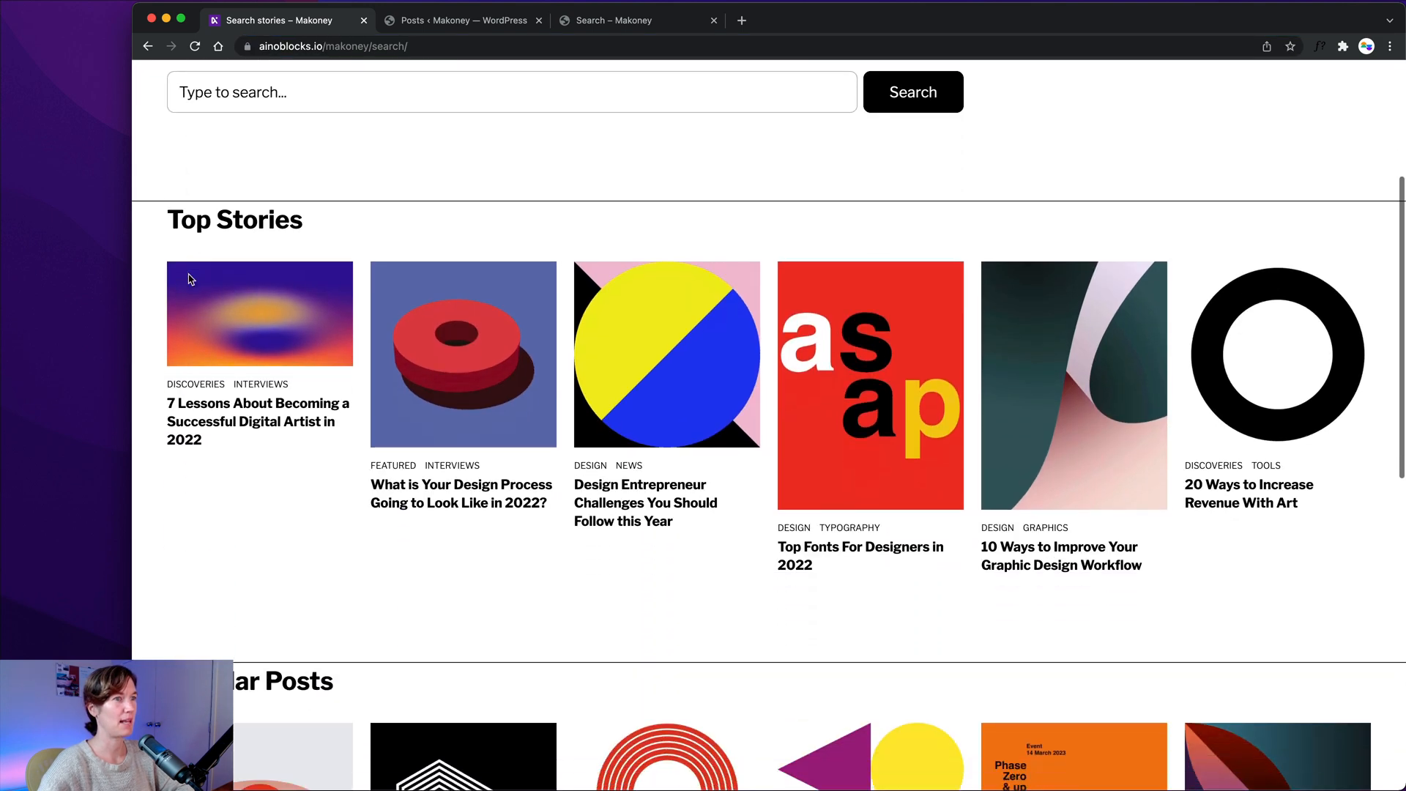
{"action": "scroll", "coordinate": [189, 279], "scroll_direction": "up", "scroll_amount": 15}
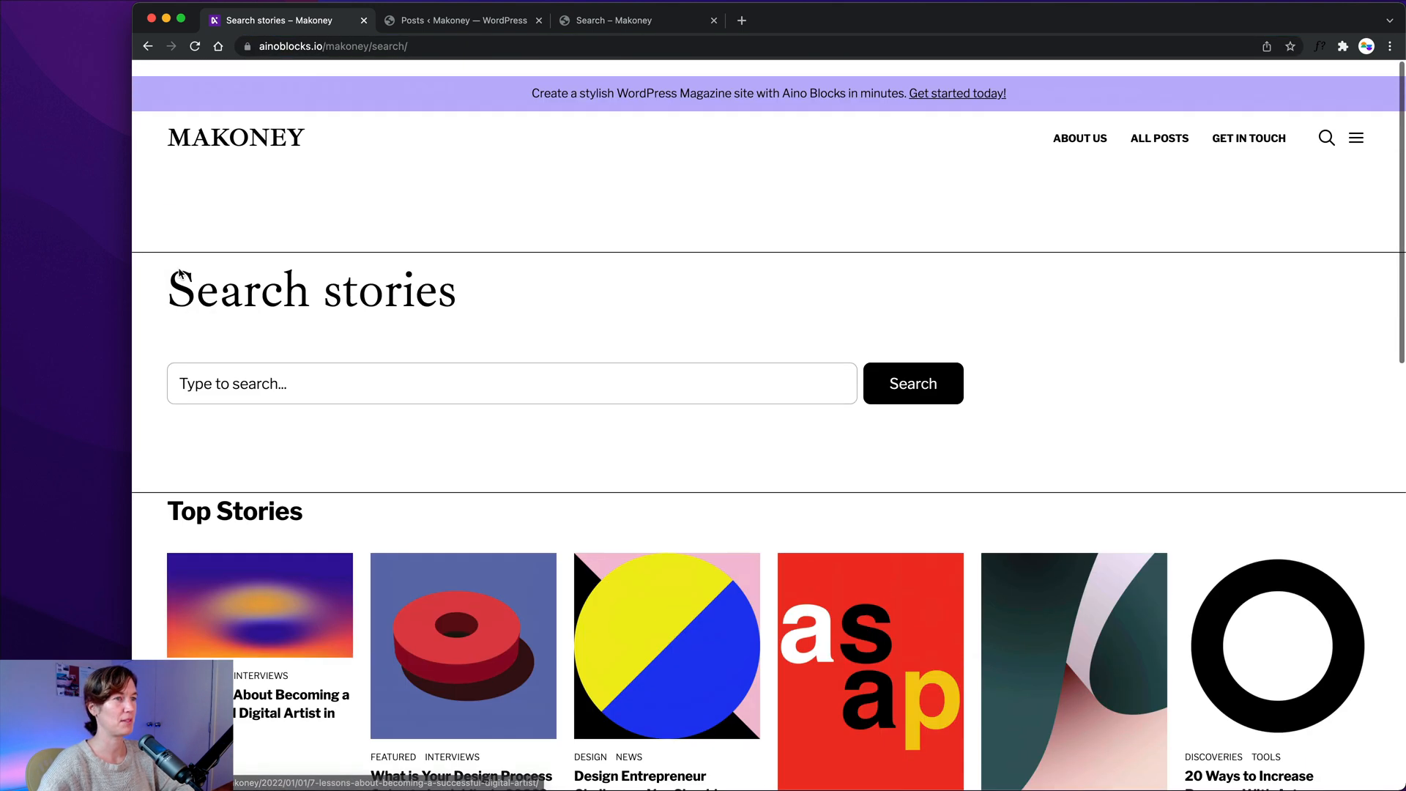
{"action": "left_click", "coordinate": [429, 368]}
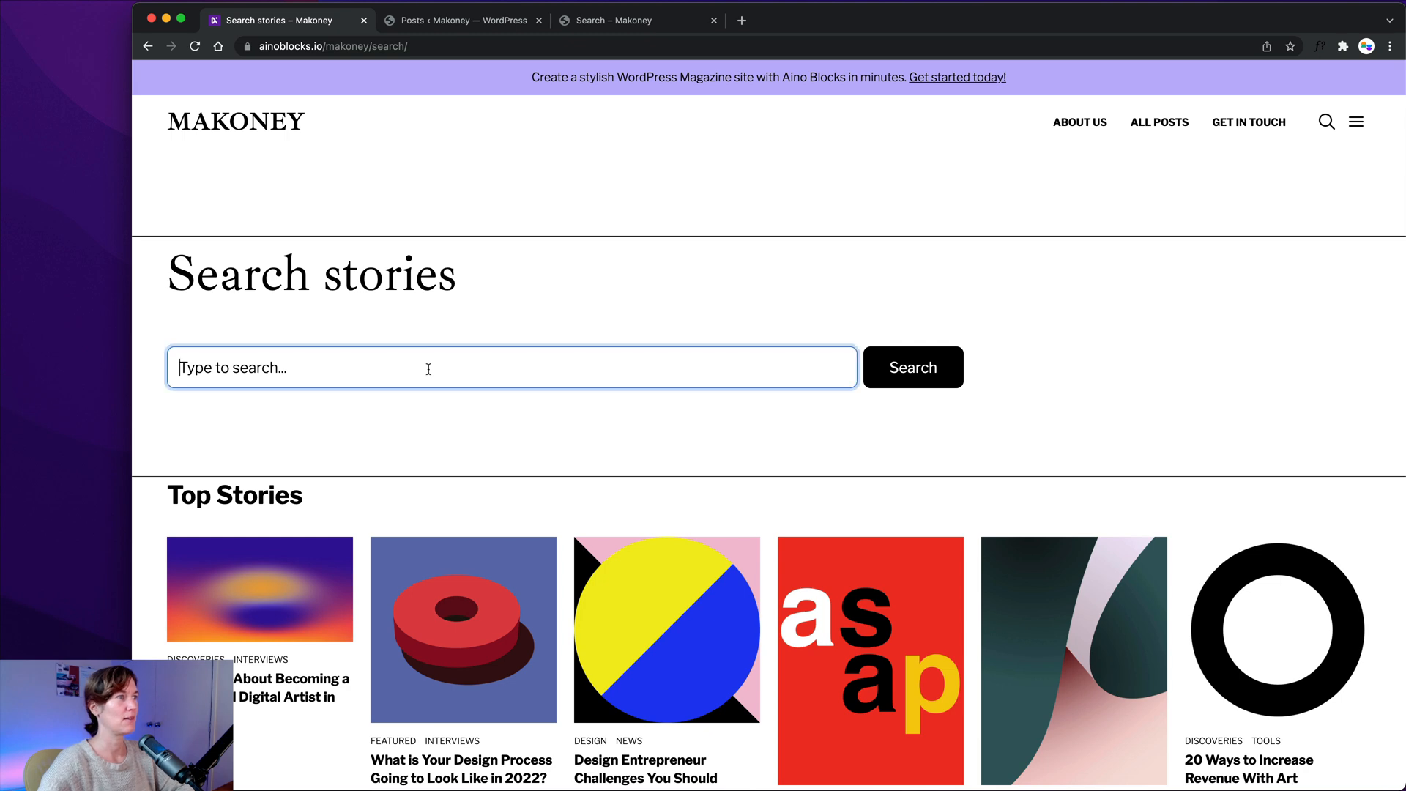
{"action": "scroll", "coordinate": [424, 323], "scroll_direction": "down", "scroll_amount": 5}
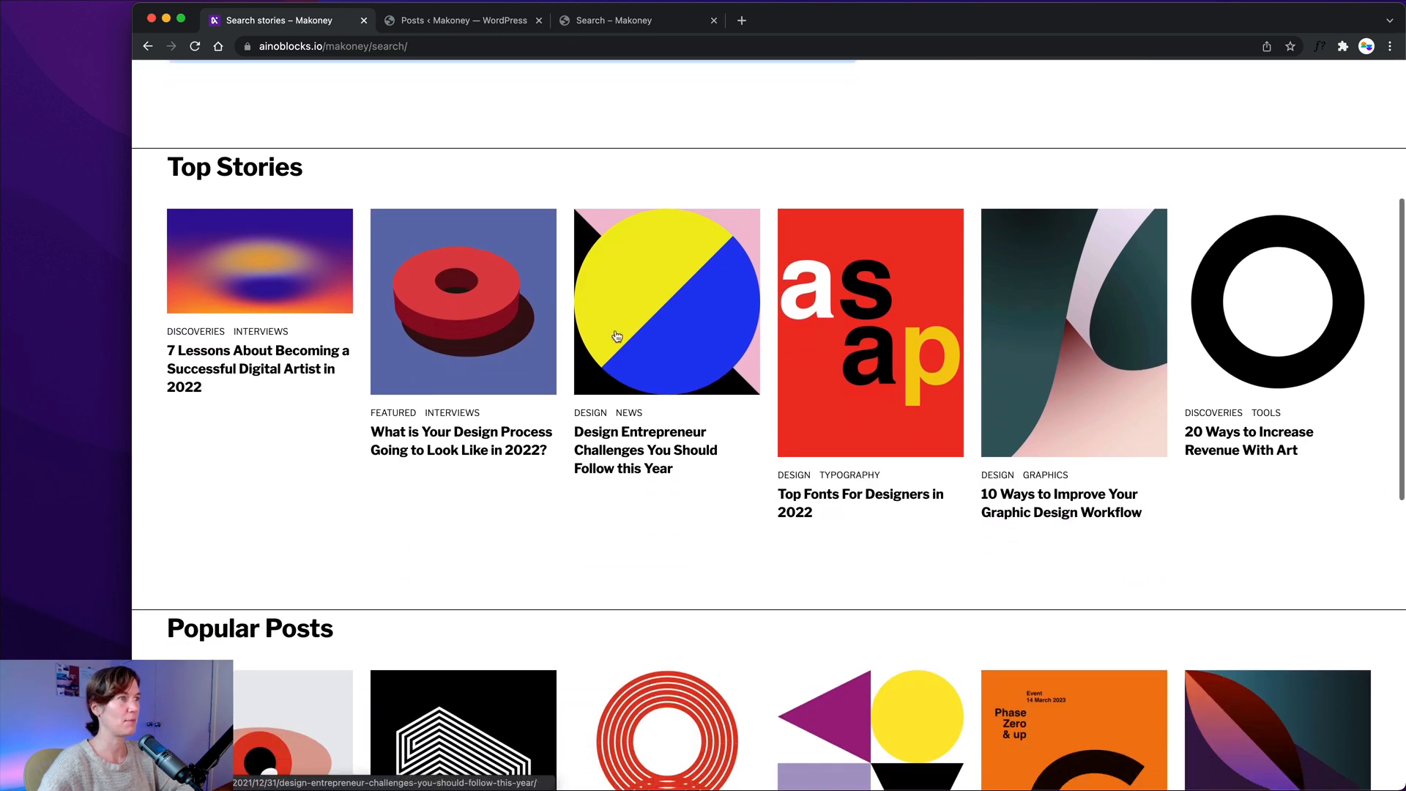
{"action": "scroll", "coordinate": [600, 352], "scroll_direction": "down", "scroll_amount": 5}
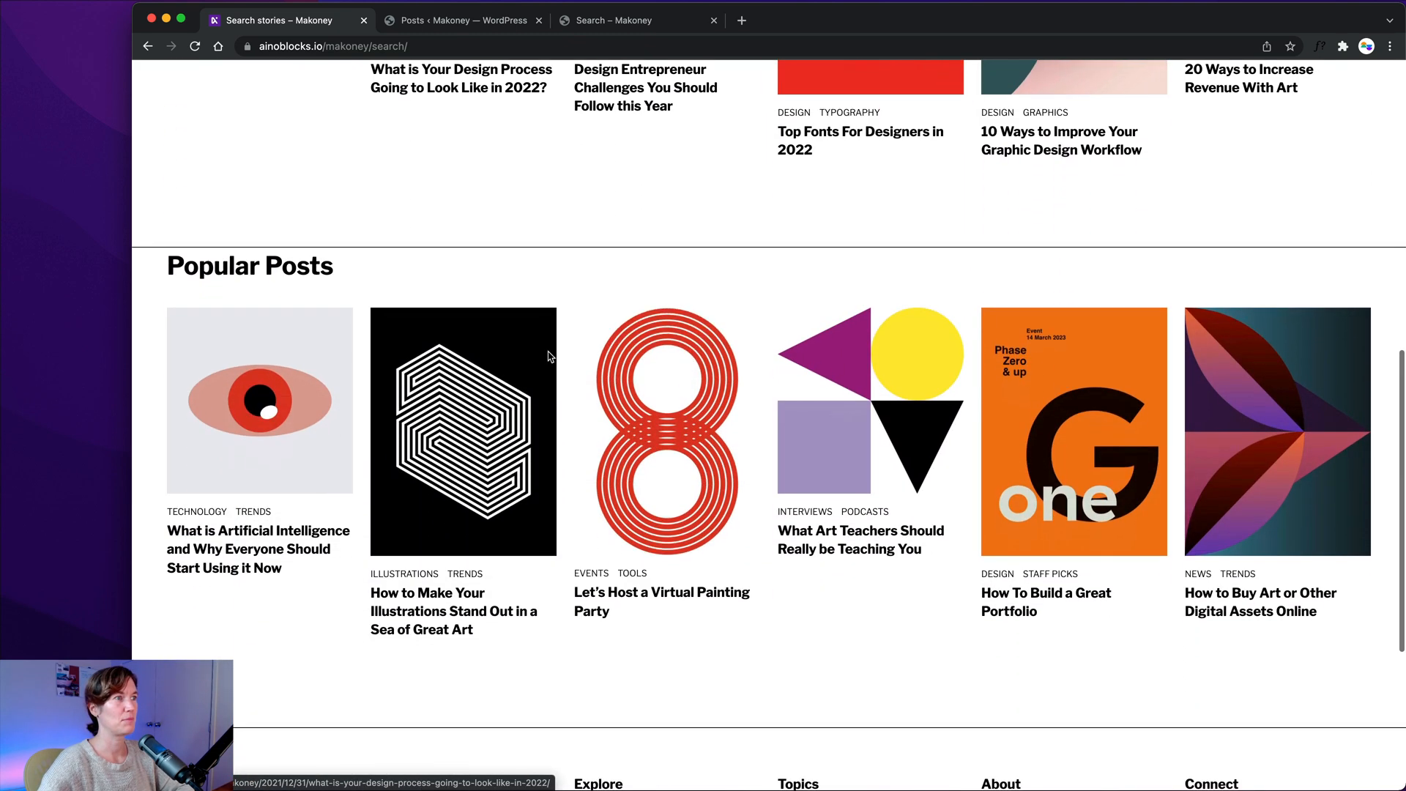
{"action": "scroll", "coordinate": [549, 357], "scroll_direction": "up", "scroll_amount": 5}
{"action": "scroll", "coordinate": [548, 357], "scroll_direction": "up", "scroll_amount": 3}
{"action": "scroll", "coordinate": [535, 381], "scroll_direction": "down", "scroll_amount": 7}
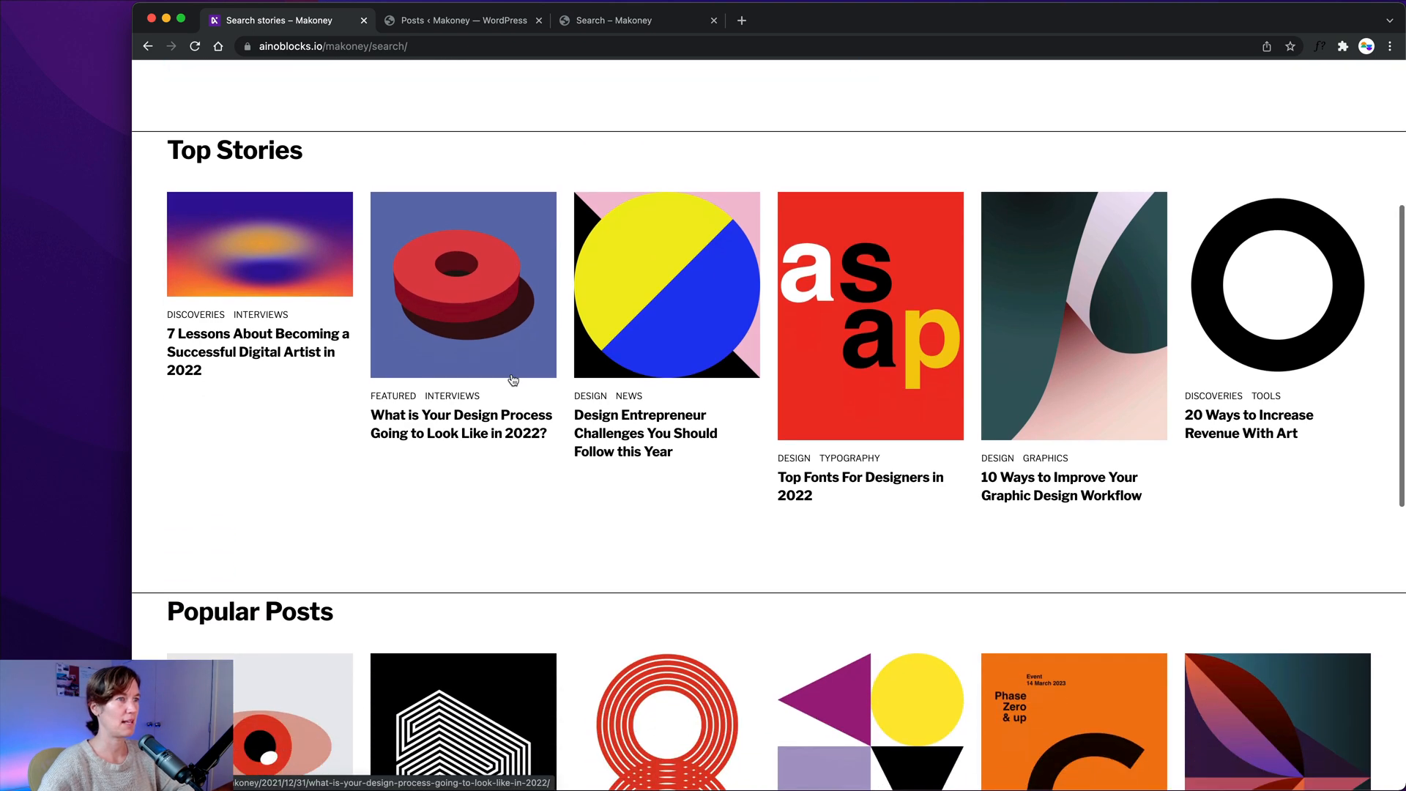
{"action": "scroll", "coordinate": [511, 378], "scroll_direction": "down", "scroll_amount": 4}
{"action": "scroll", "coordinate": [515, 377], "scroll_direction": "up", "scroll_amount": 7}
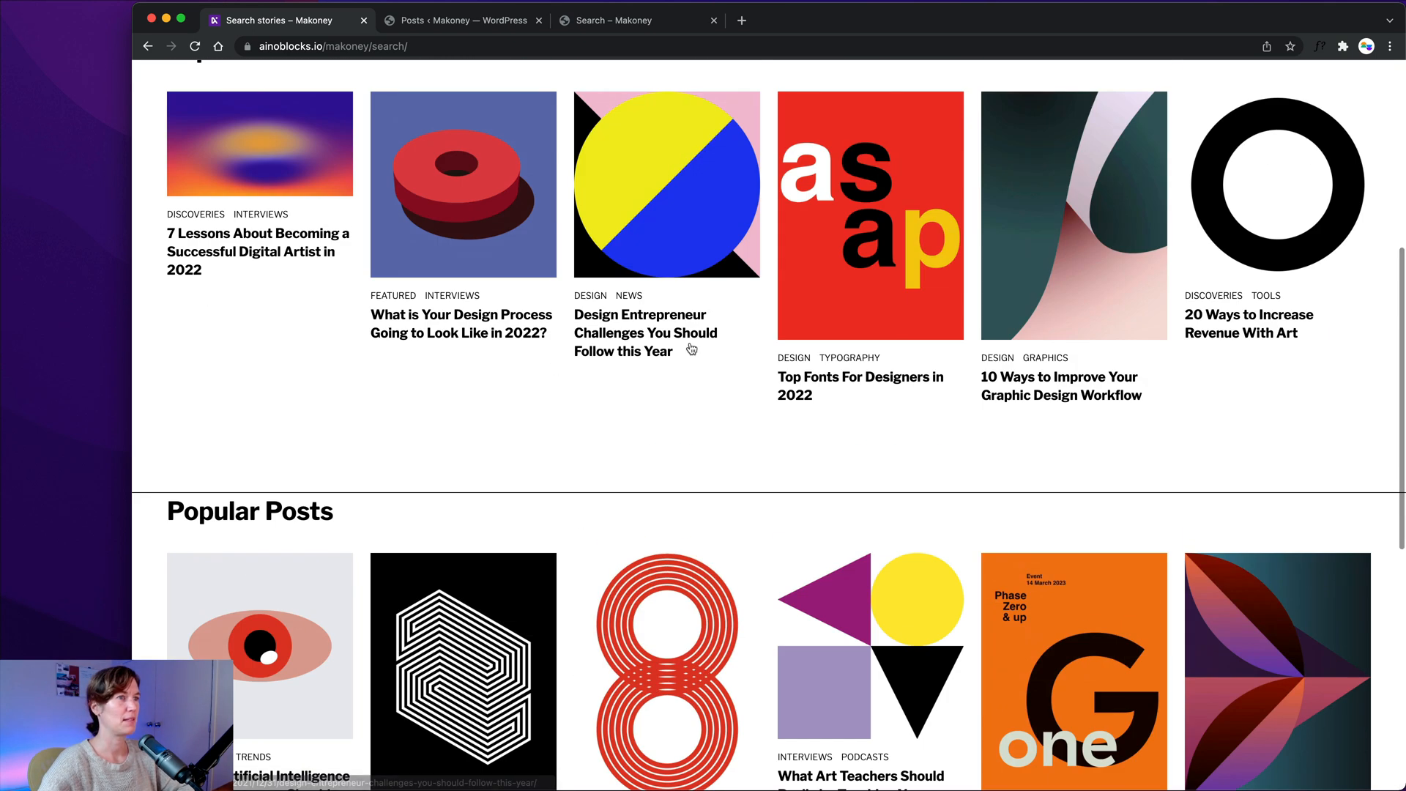
{"action": "scroll", "coordinate": [660, 366], "scroll_direction": "up", "scroll_amount": 1}
{"action": "scroll", "coordinate": [495, 392], "scroll_direction": "up", "scroll_amount": 2}
{"action": "scroll", "coordinate": [623, 425], "scroll_direction": "down", "scroll_amount": 5}
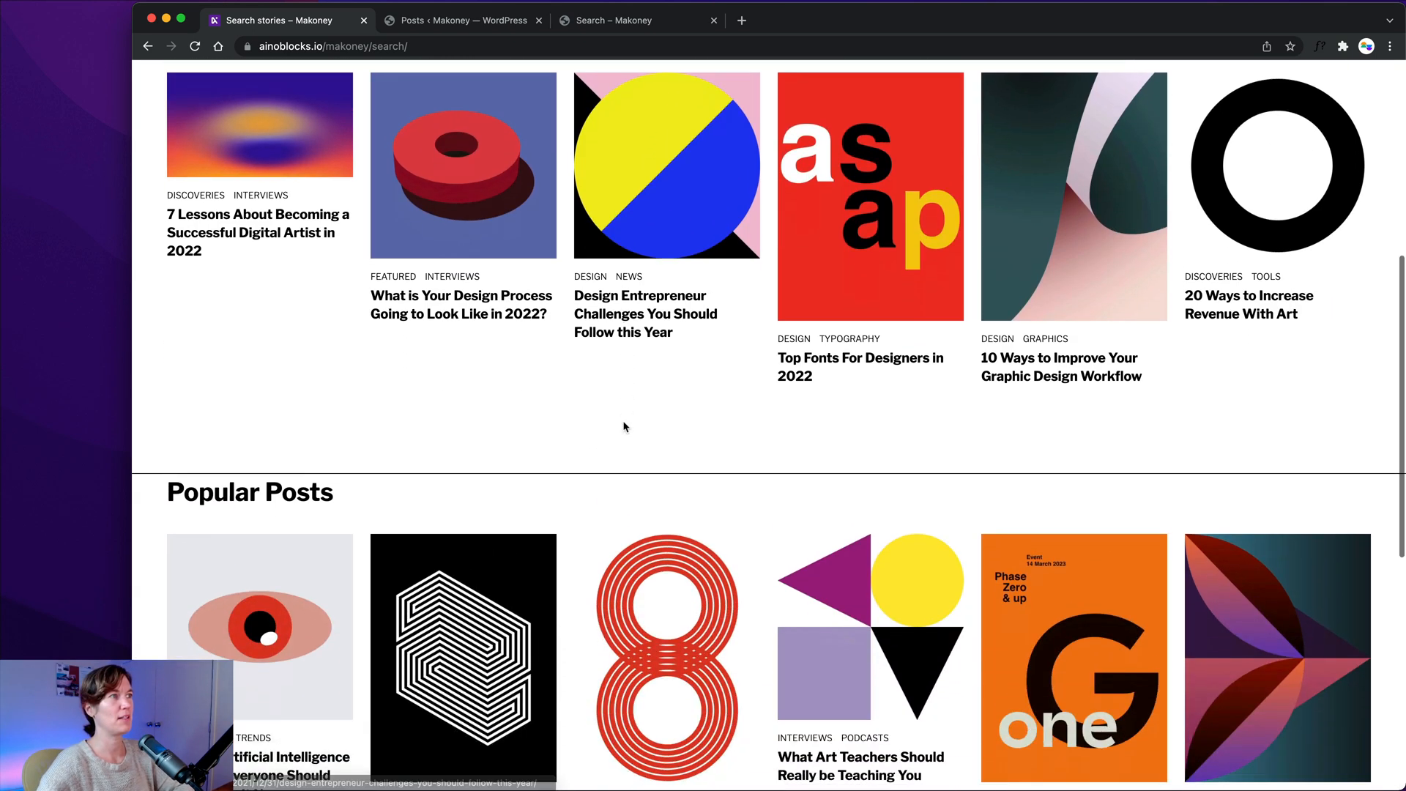
{"action": "scroll", "coordinate": [623, 425], "scroll_direction": "up", "scroll_amount": 8}
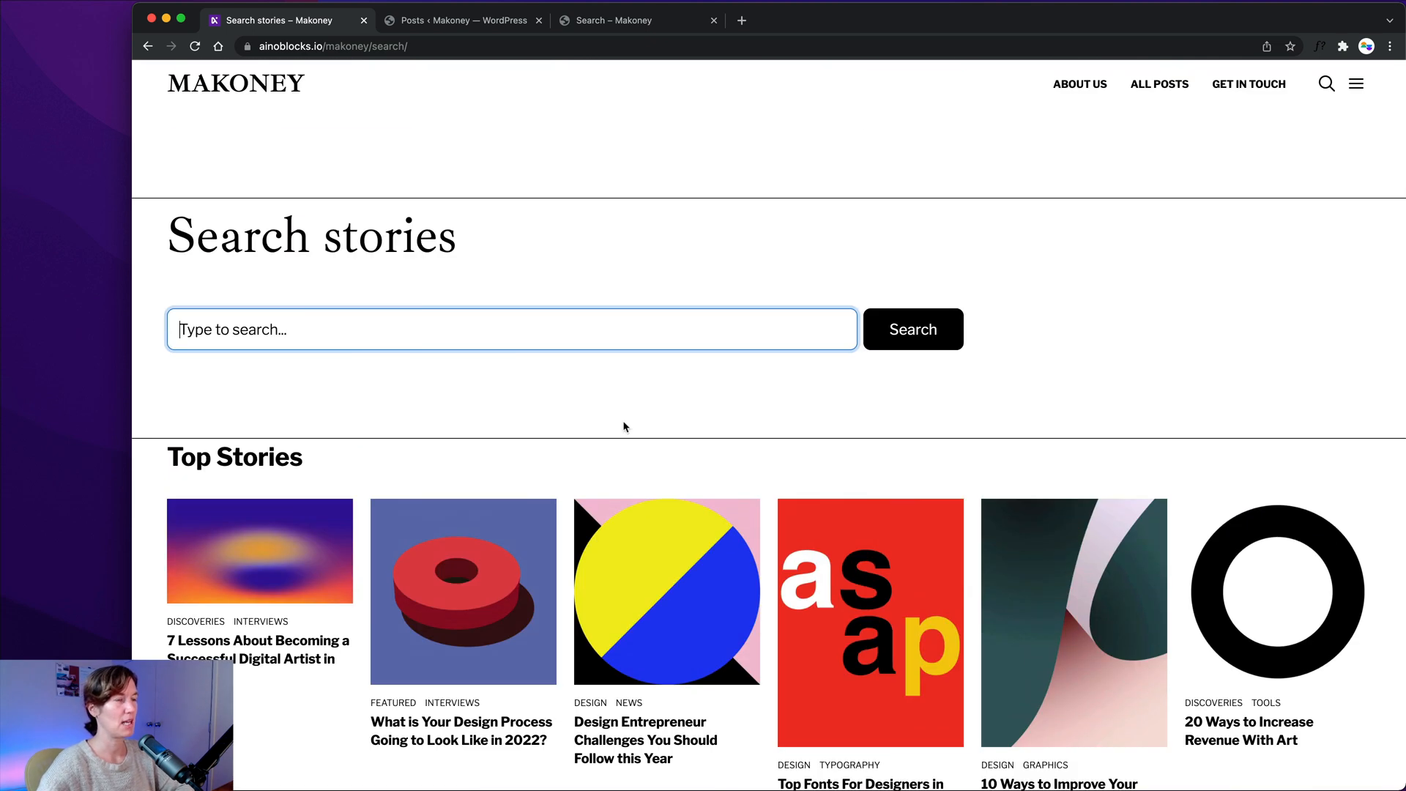
{"action": "scroll", "coordinate": [337, 327], "scroll_direction": "up", "scroll_amount": 1}
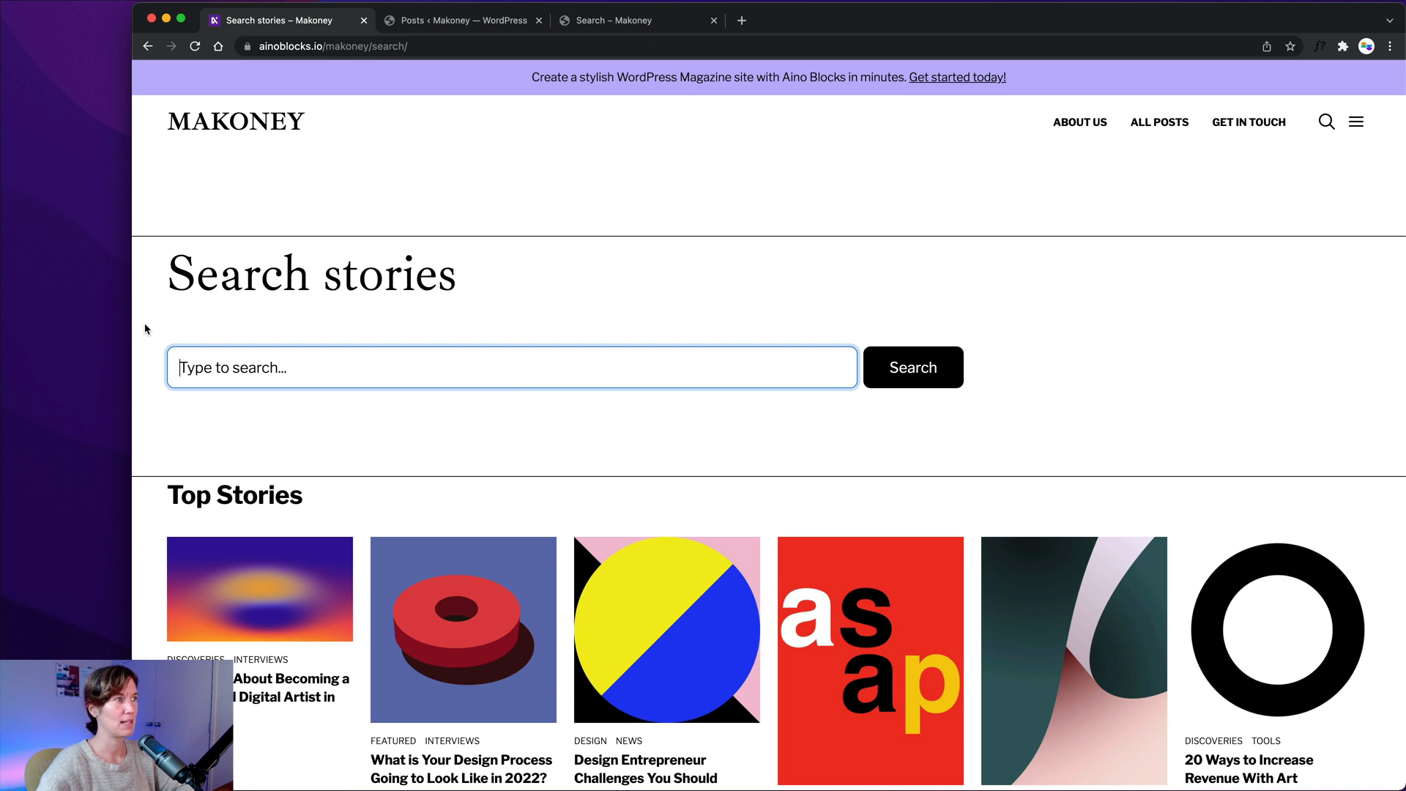
{"action": "left_click", "coordinate": [229, 185]}
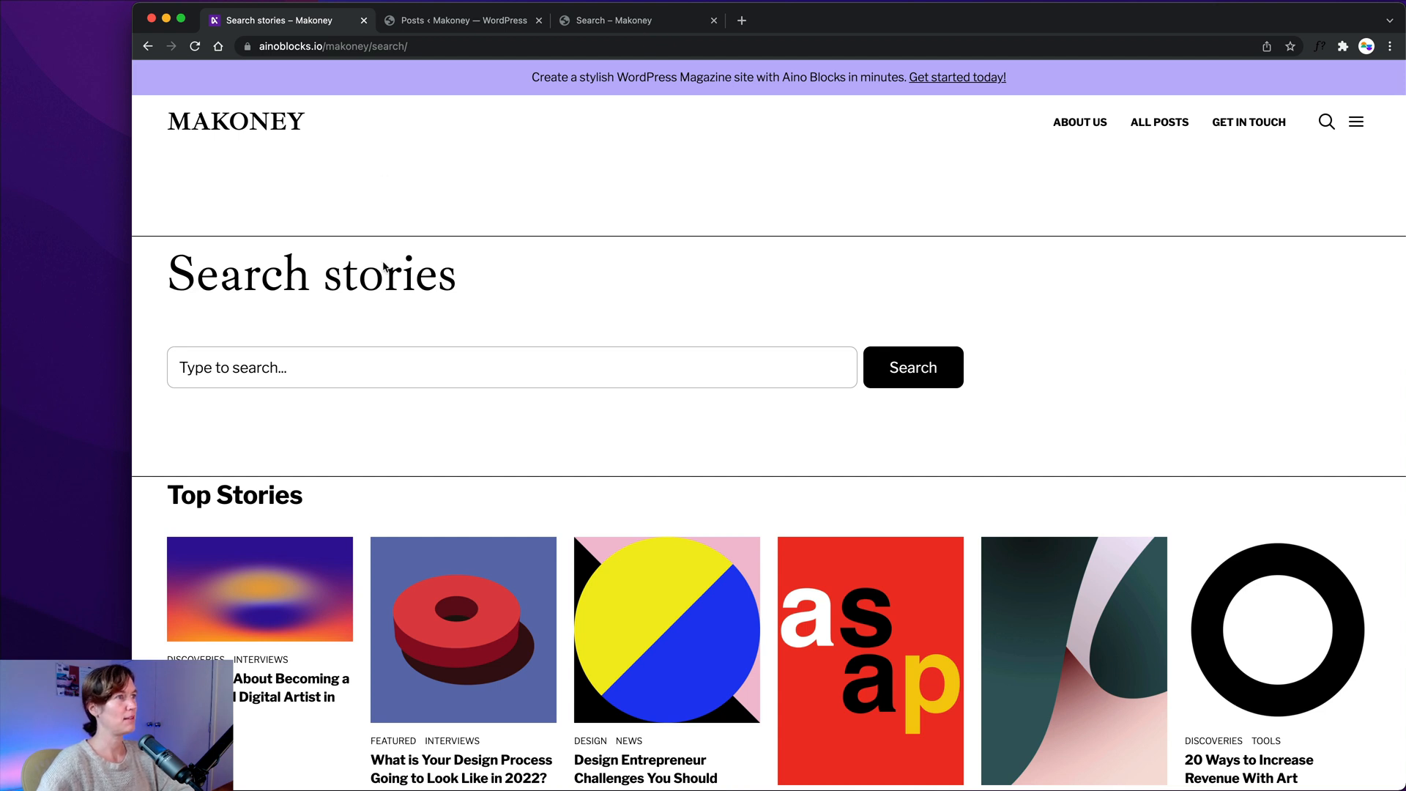
Step: Open the Search page of the local site for editing from the WordPress admin's list of pages
{"action": "left_click", "coordinate": [608, 24]}
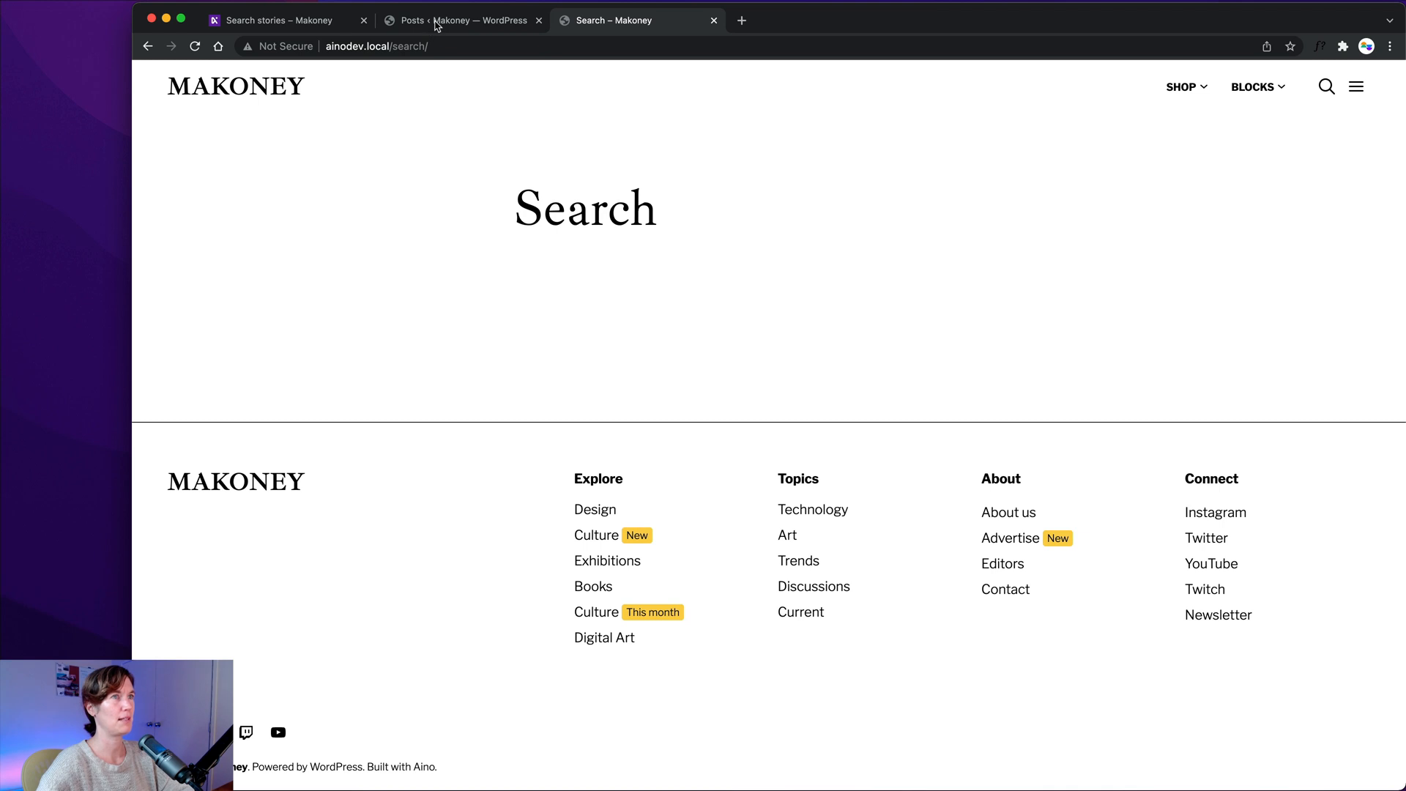
{"action": "left_click", "coordinate": [435, 24]}
{"action": "left_click", "coordinate": [607, 26]}
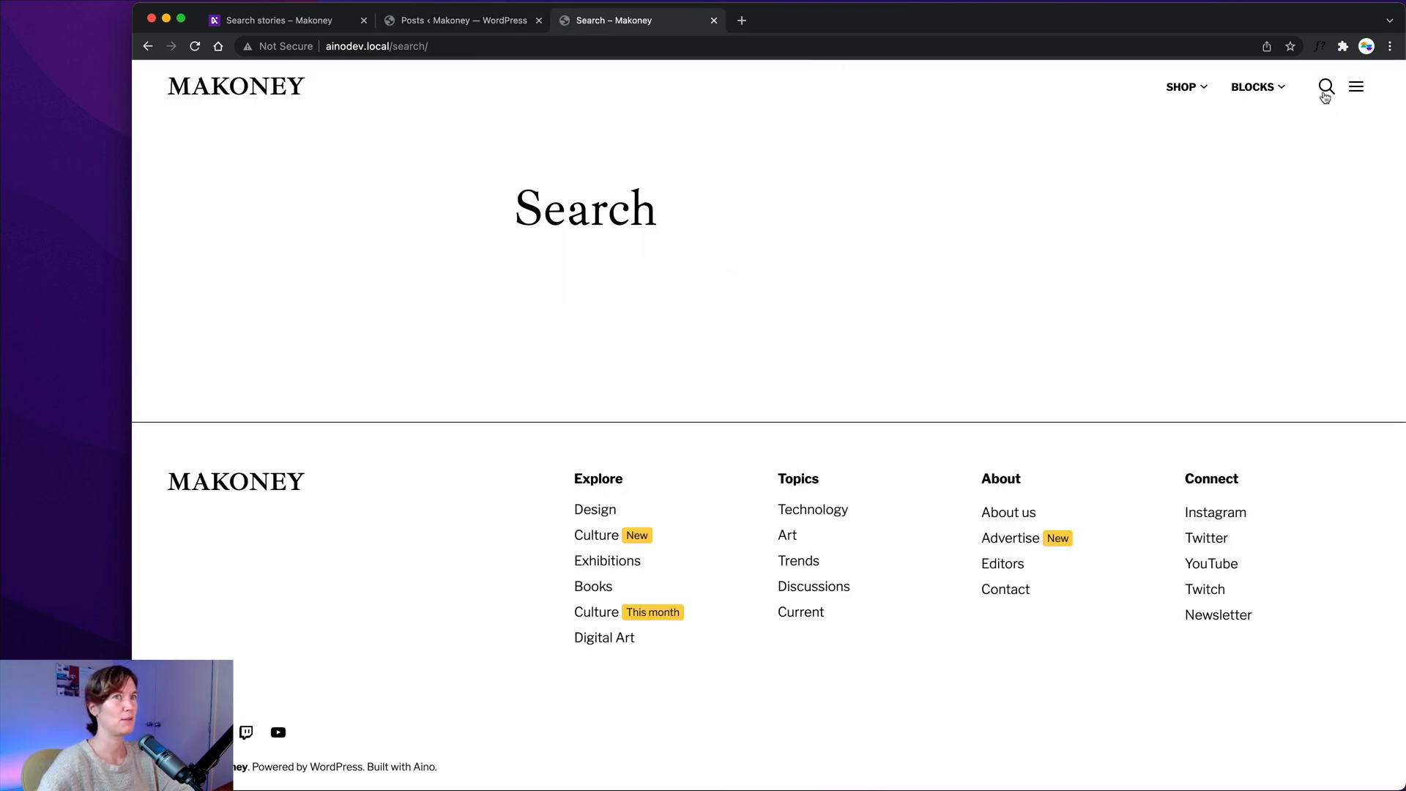
{"action": "left_click", "coordinate": [441, 27]}
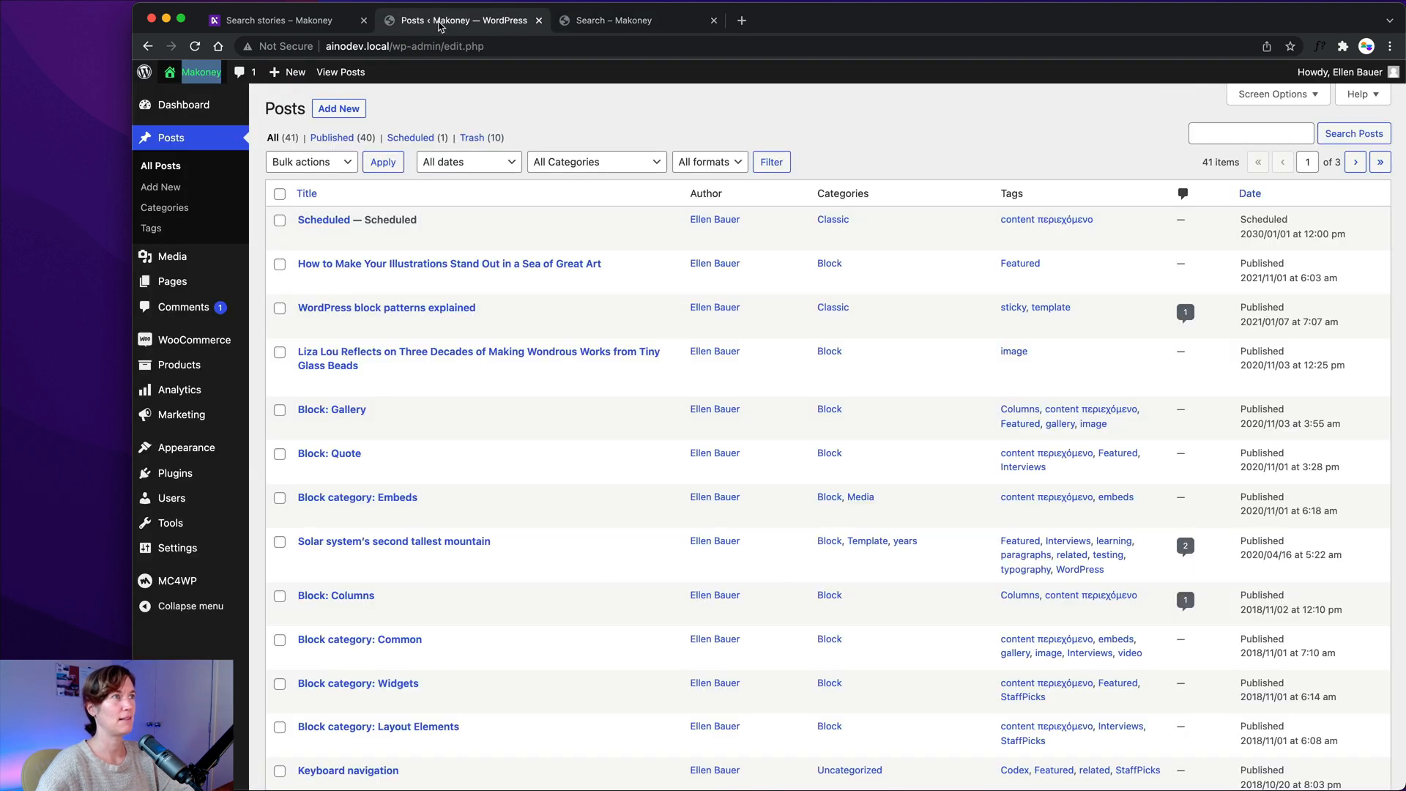
{"action": "left_click", "coordinate": [172, 281]}
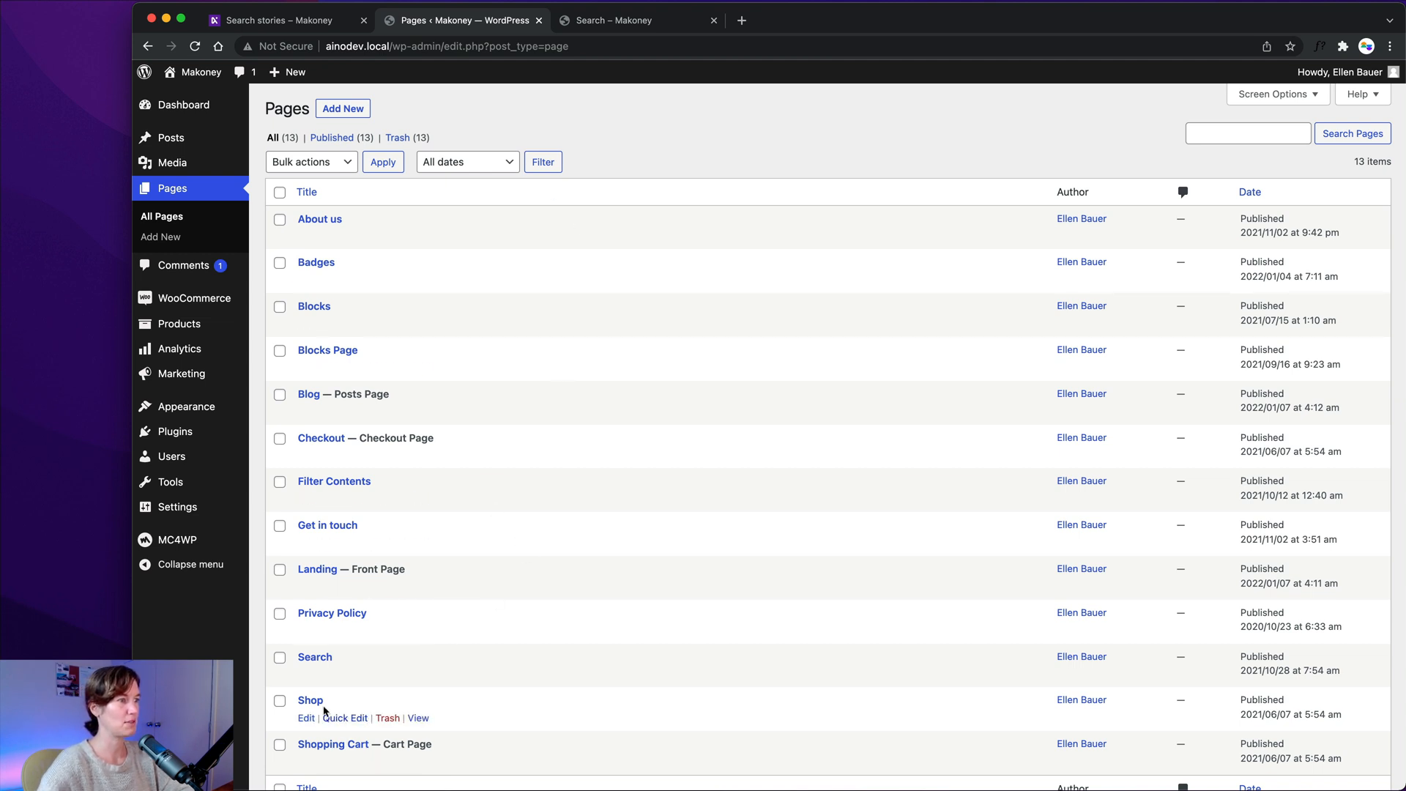
{"action": "left_click", "coordinate": [313, 657]}
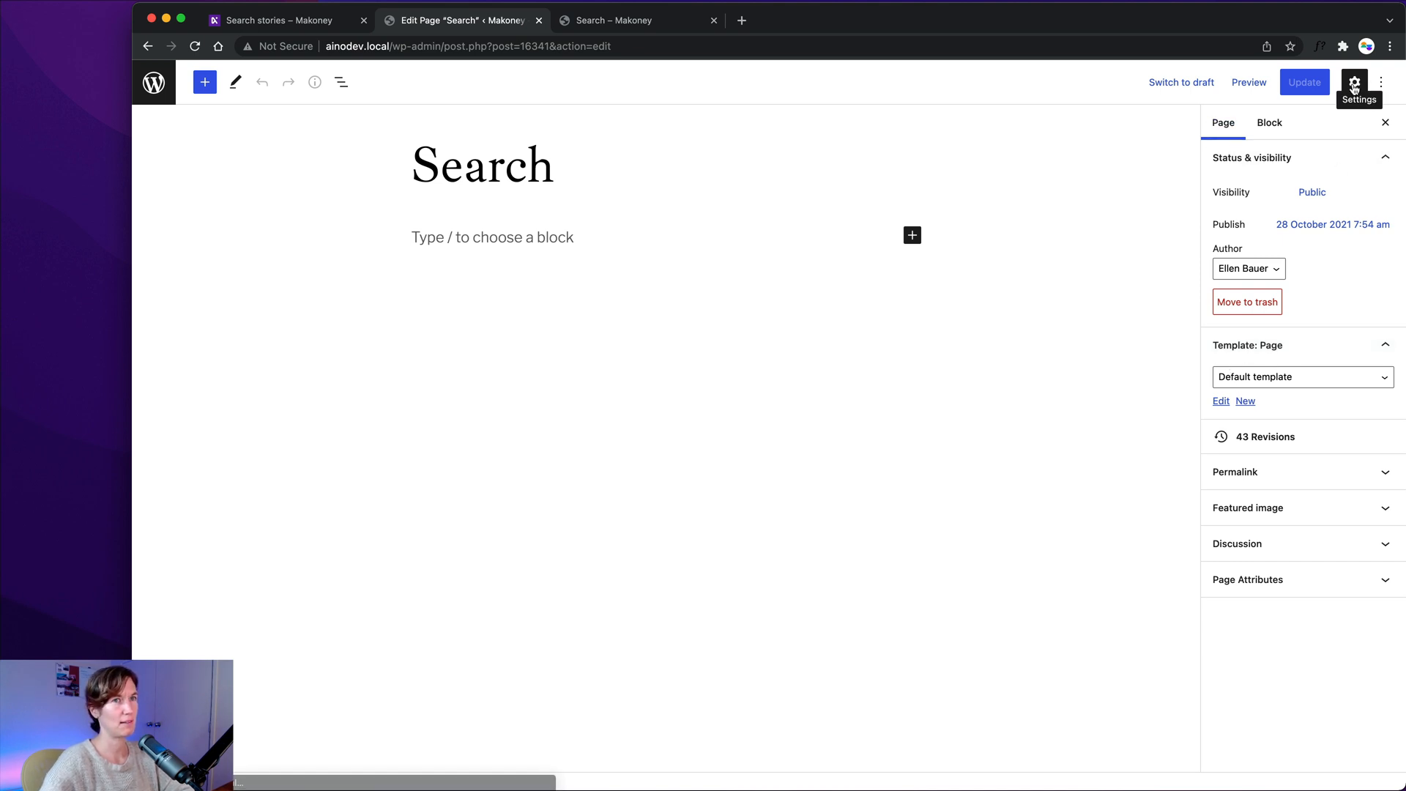
Step: Assign the Header and Footer template to the Search page in its page settings, and update the page
{"action": "left_click", "coordinate": [1354, 84]}
{"action": "left_click", "coordinate": [1354, 84]}
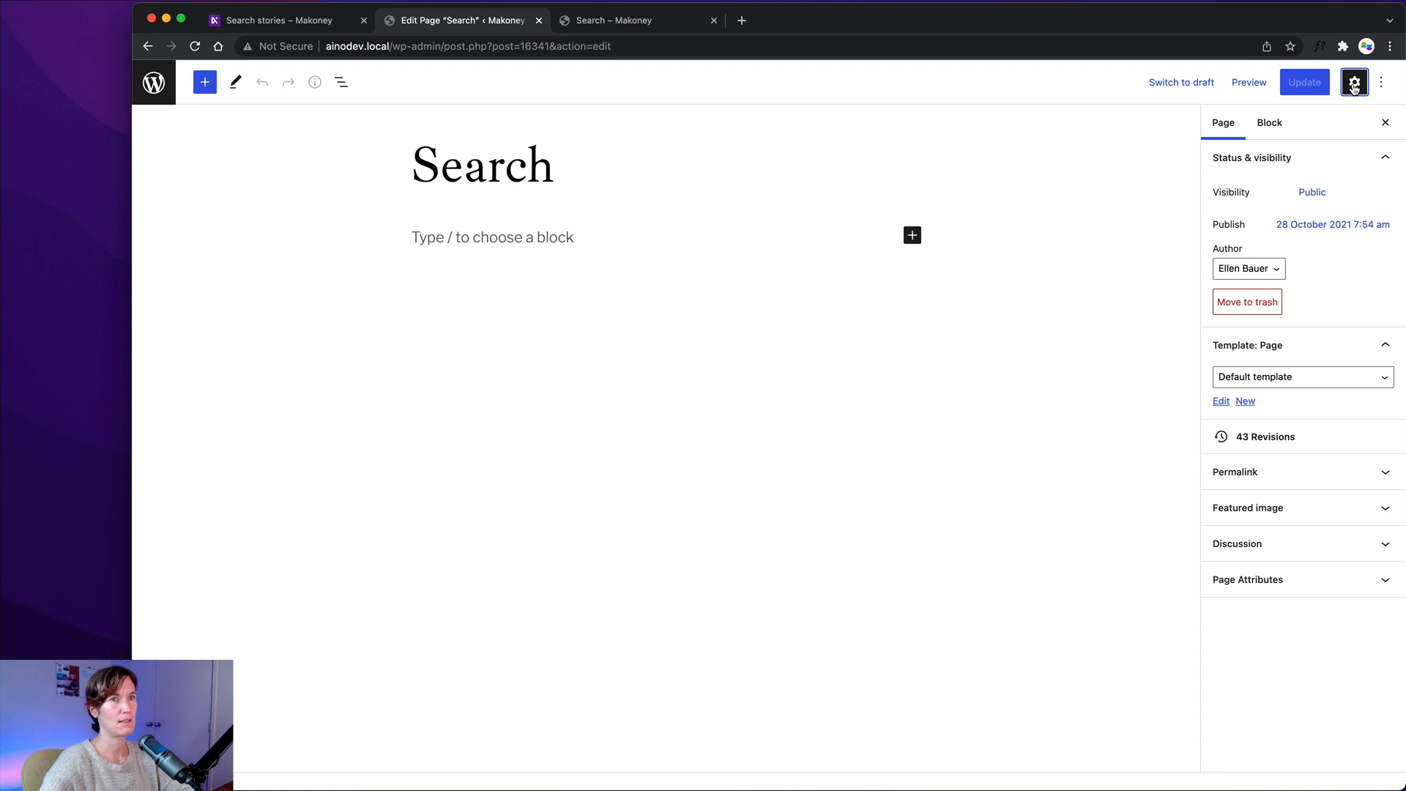
{"action": "left_click", "coordinate": [1354, 84]}
{"action": "left_click", "coordinate": [1356, 83]}
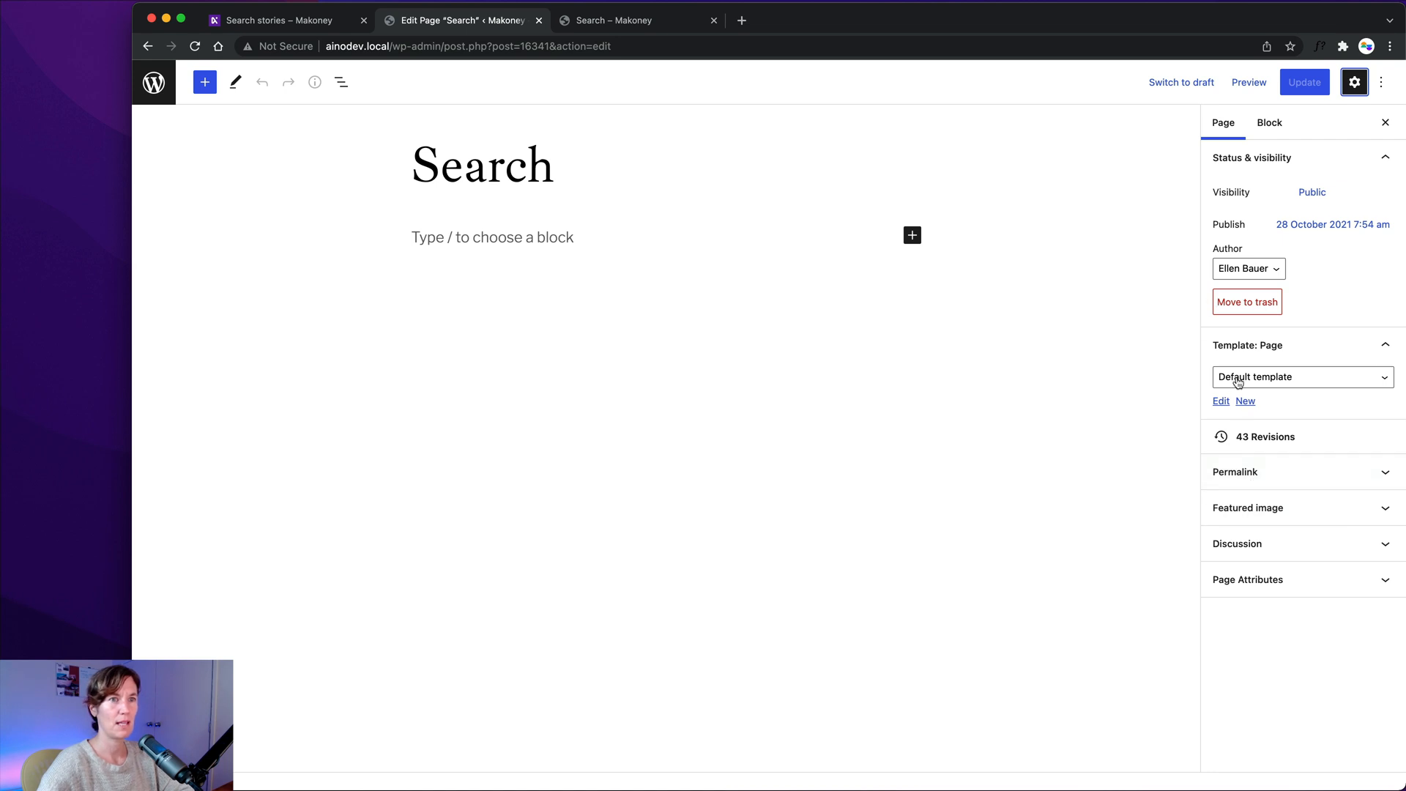
{"action": "left_click", "coordinate": [1239, 381]}
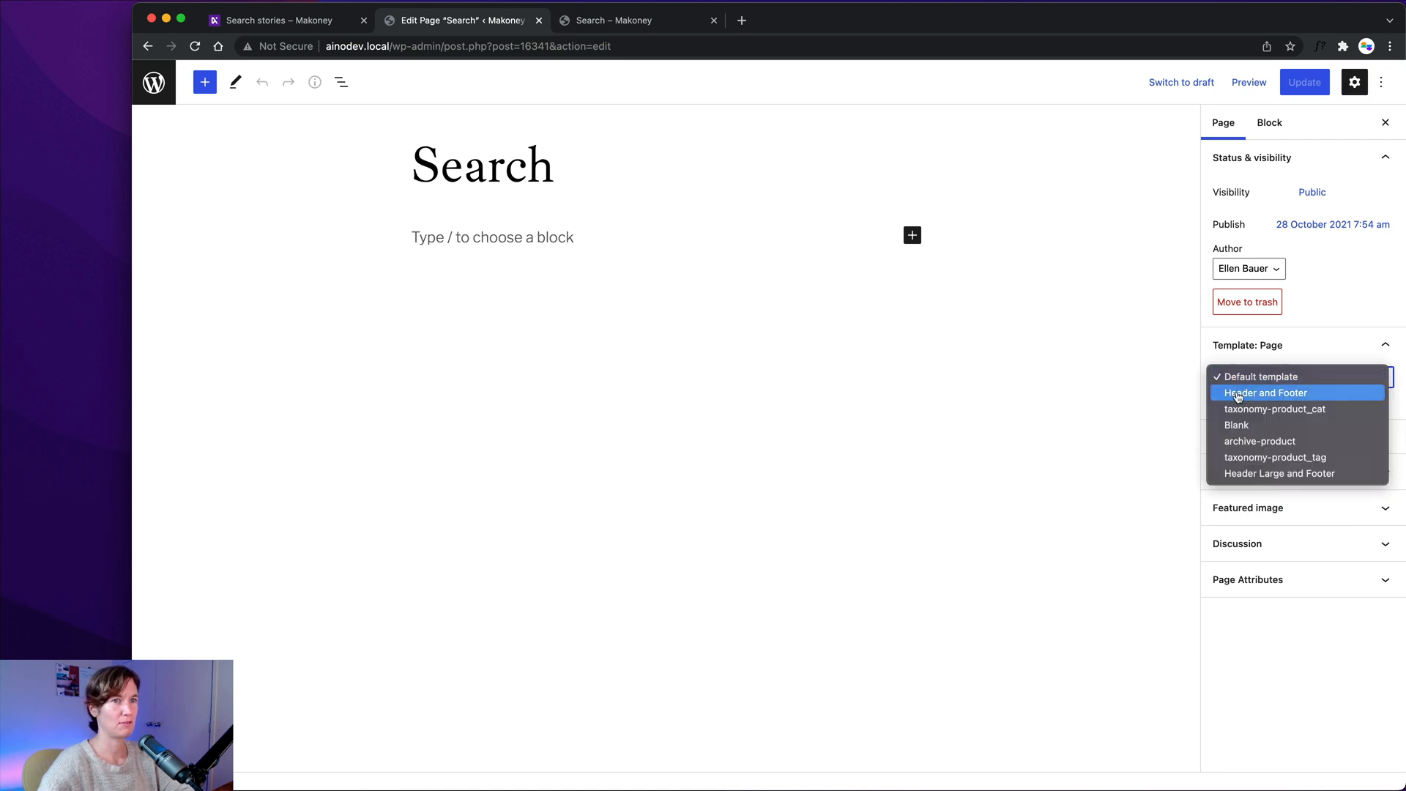
{"action": "left_click", "coordinate": [1238, 396]}
{"action": "left_click", "coordinate": [1294, 83]}
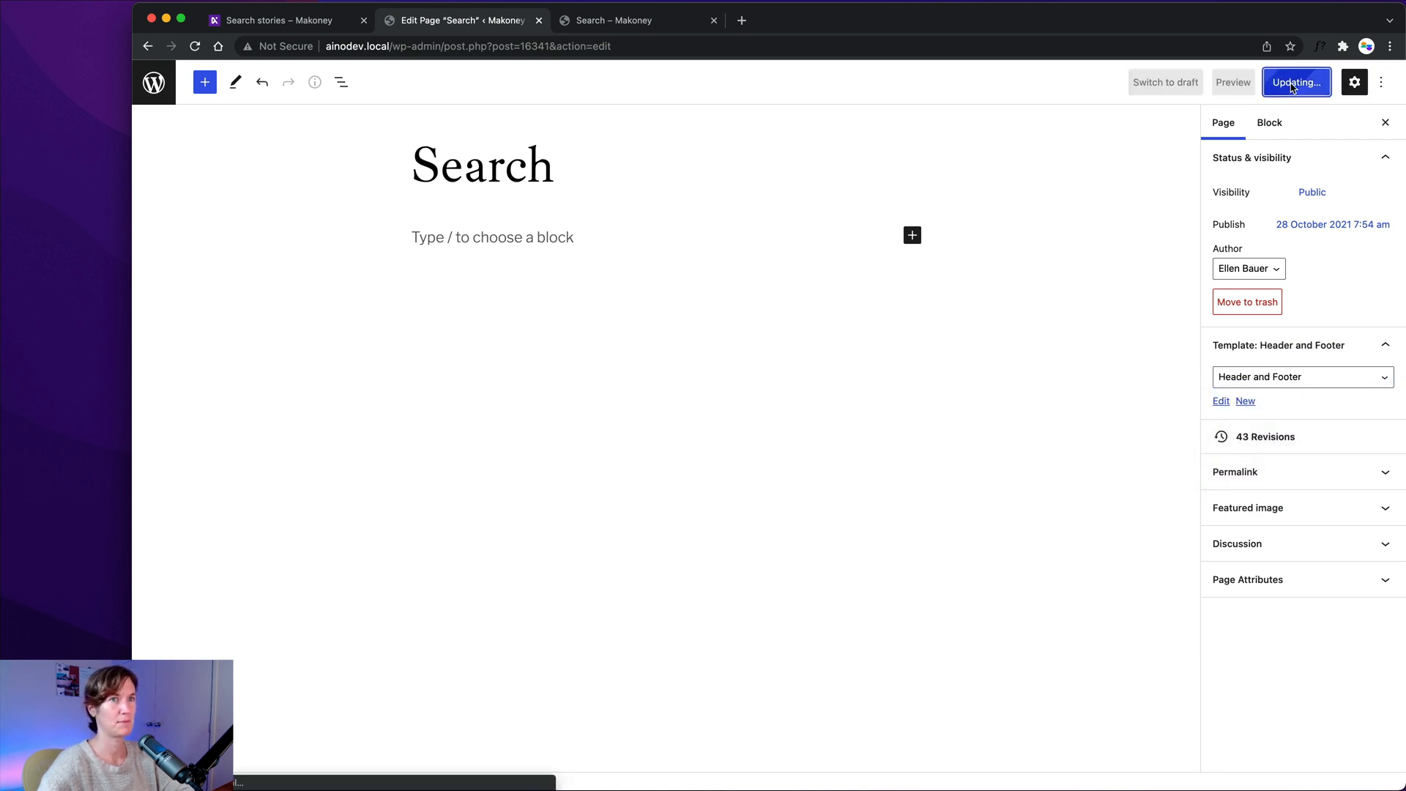
Step: Review the sections of the demo site's Search stories page again for comparison
{"action": "left_click", "coordinate": [262, 26]}
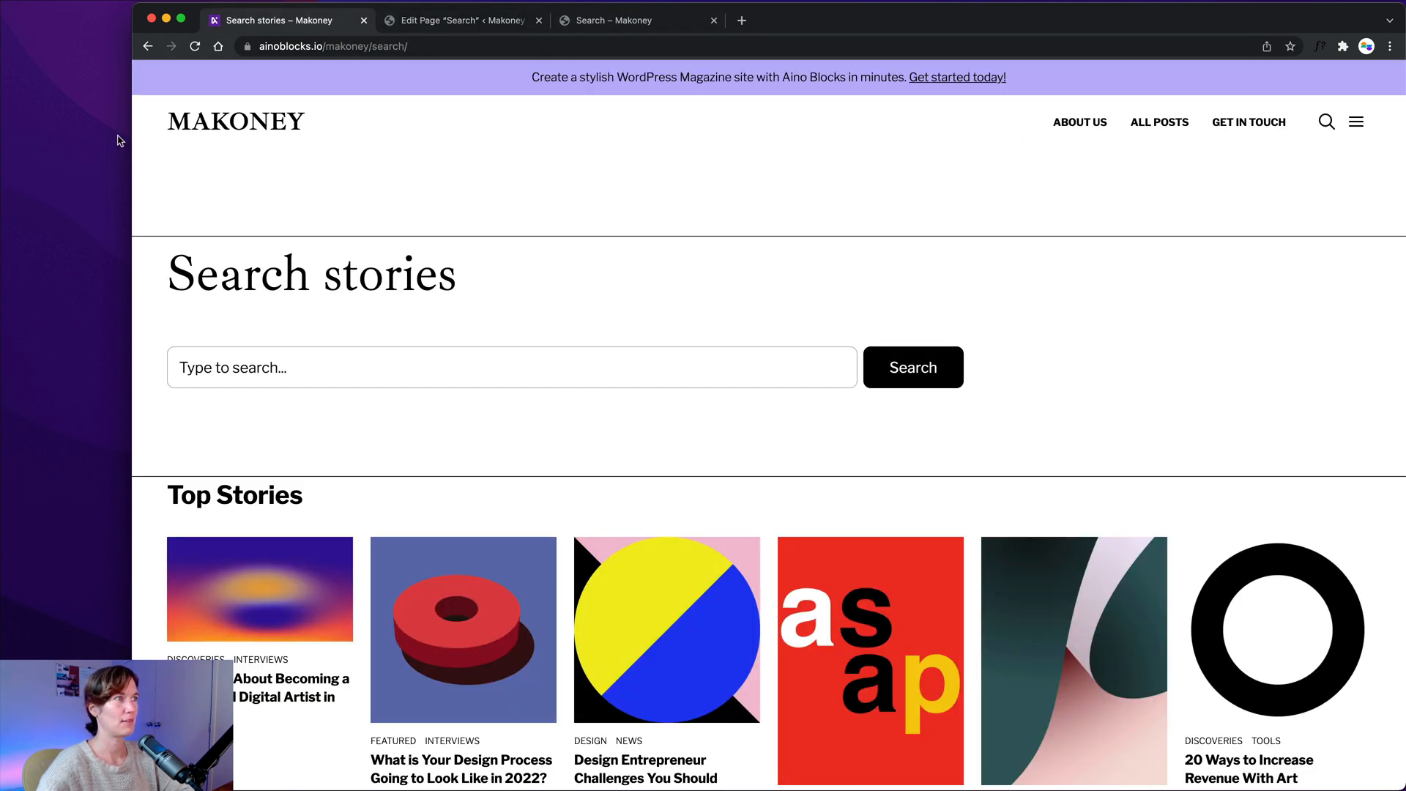
{"action": "scroll", "coordinate": [224, 168], "scroll_direction": "down", "scroll_amount": 15}
{"action": "scroll", "coordinate": [224, 169], "scroll_direction": "up", "scroll_amount": 12}
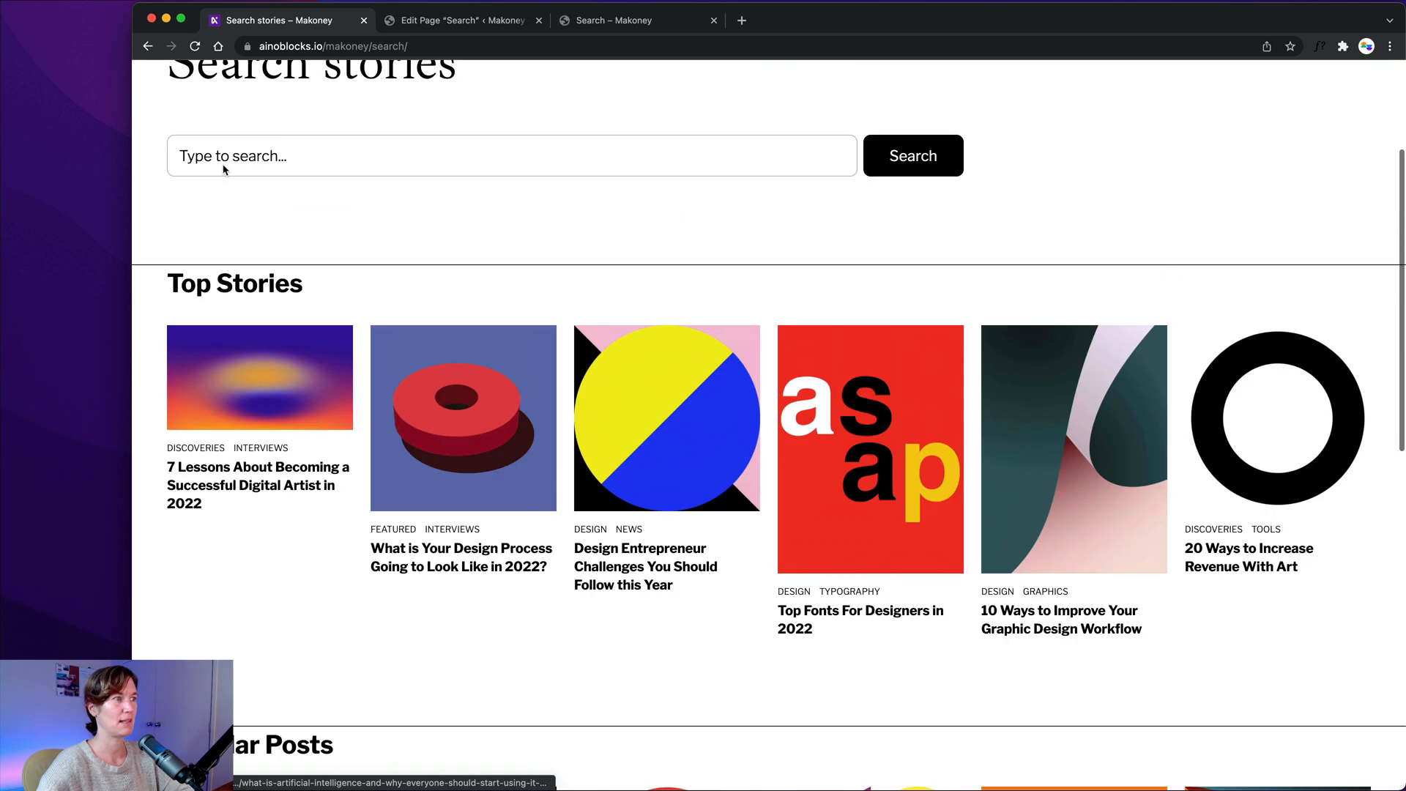
{"action": "scroll", "coordinate": [223, 168], "scroll_direction": "up", "scroll_amount": 3}
Step: Insert the Magazine Search Page pattern from the Pages category into the empty body of the local Search page
{"action": "left_click", "coordinate": [458, 21]}
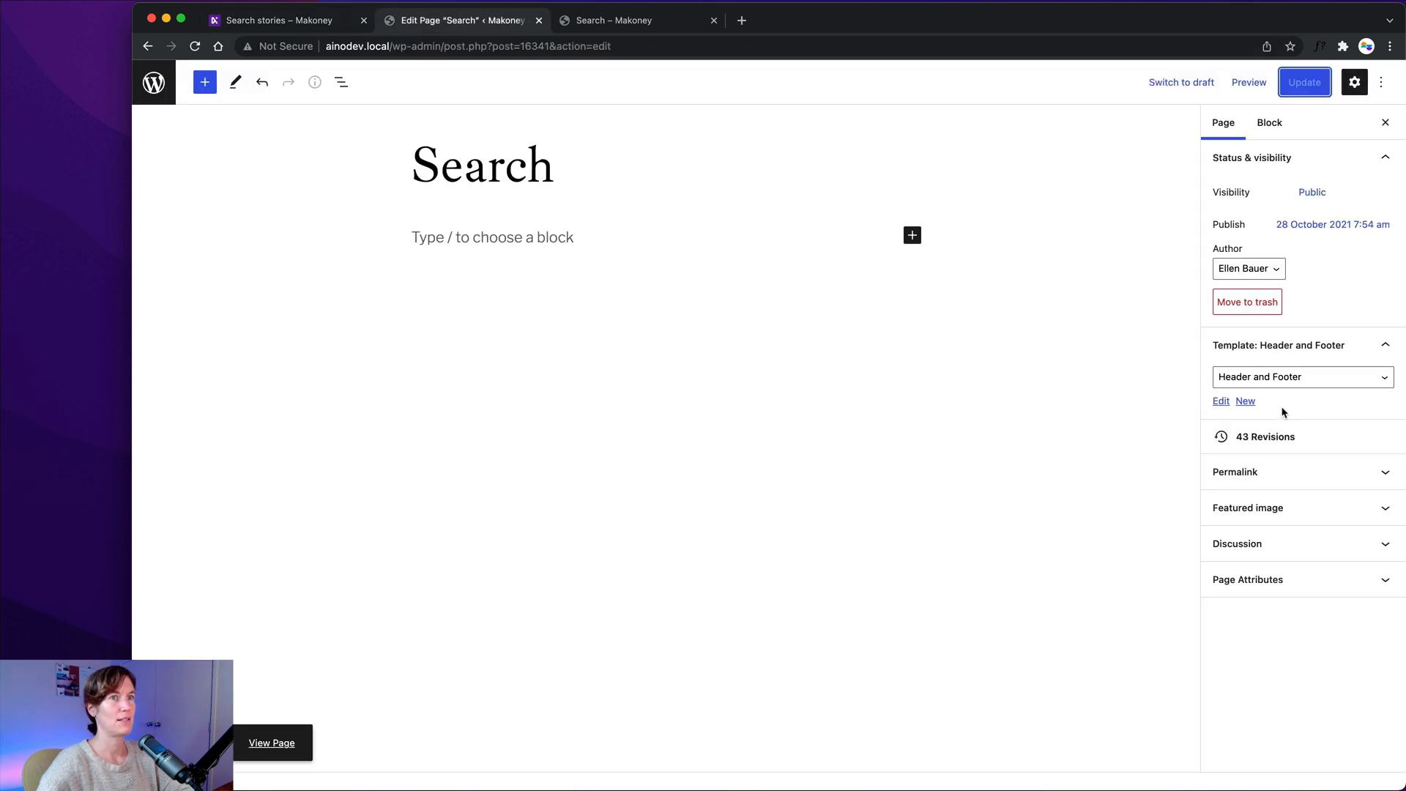
{"action": "left_click", "coordinate": [491, 215]}
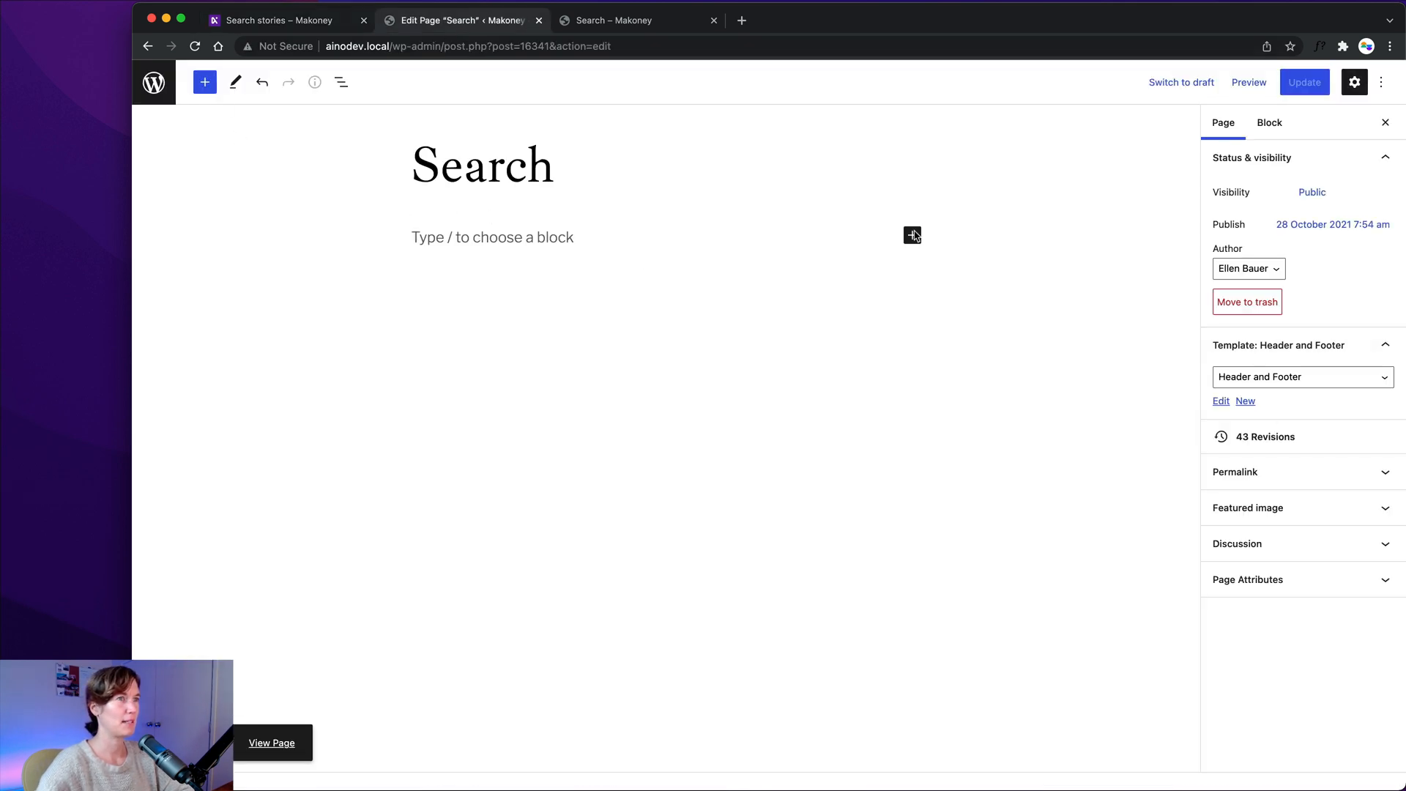
{"action": "left_click", "coordinate": [484, 238]}
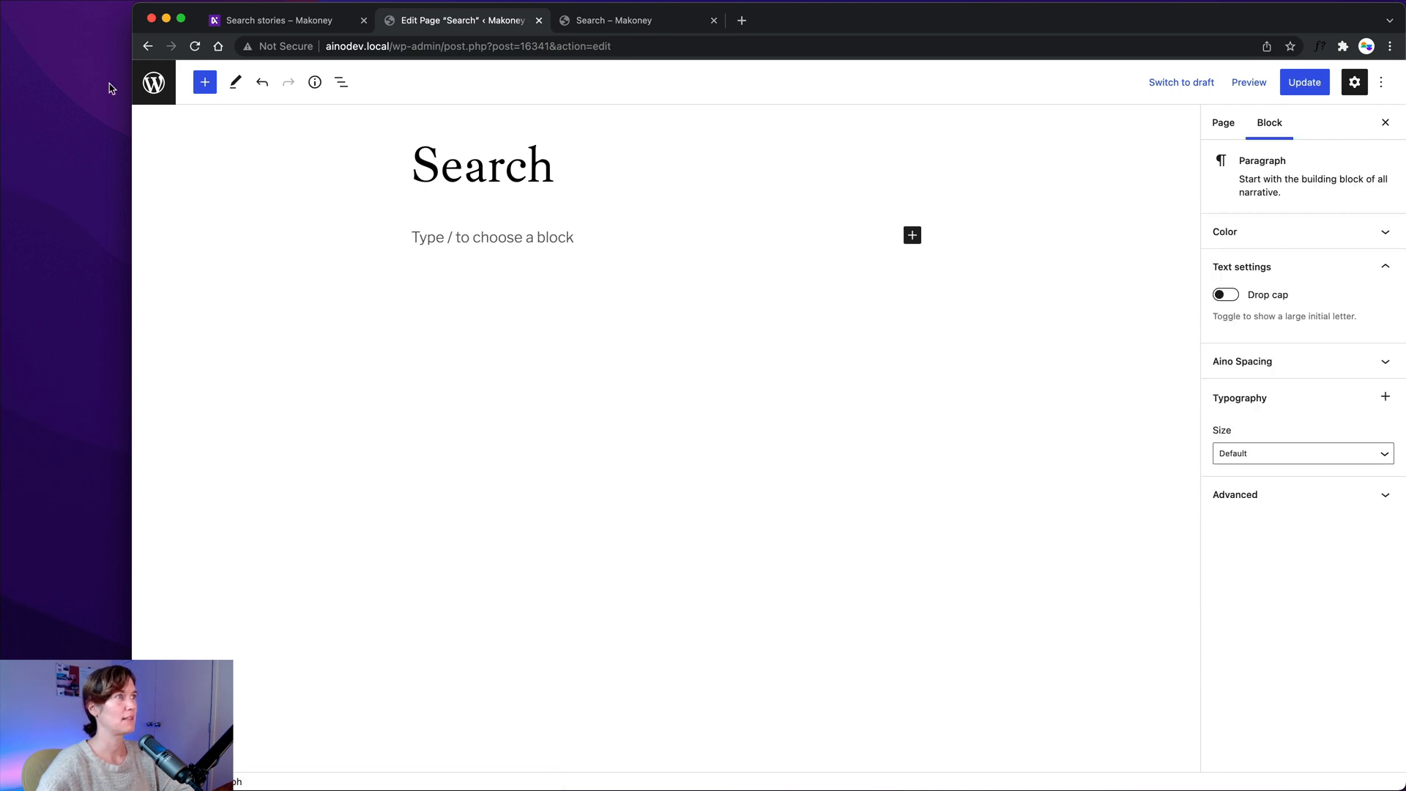
{"action": "left_click", "coordinate": [204, 85]}
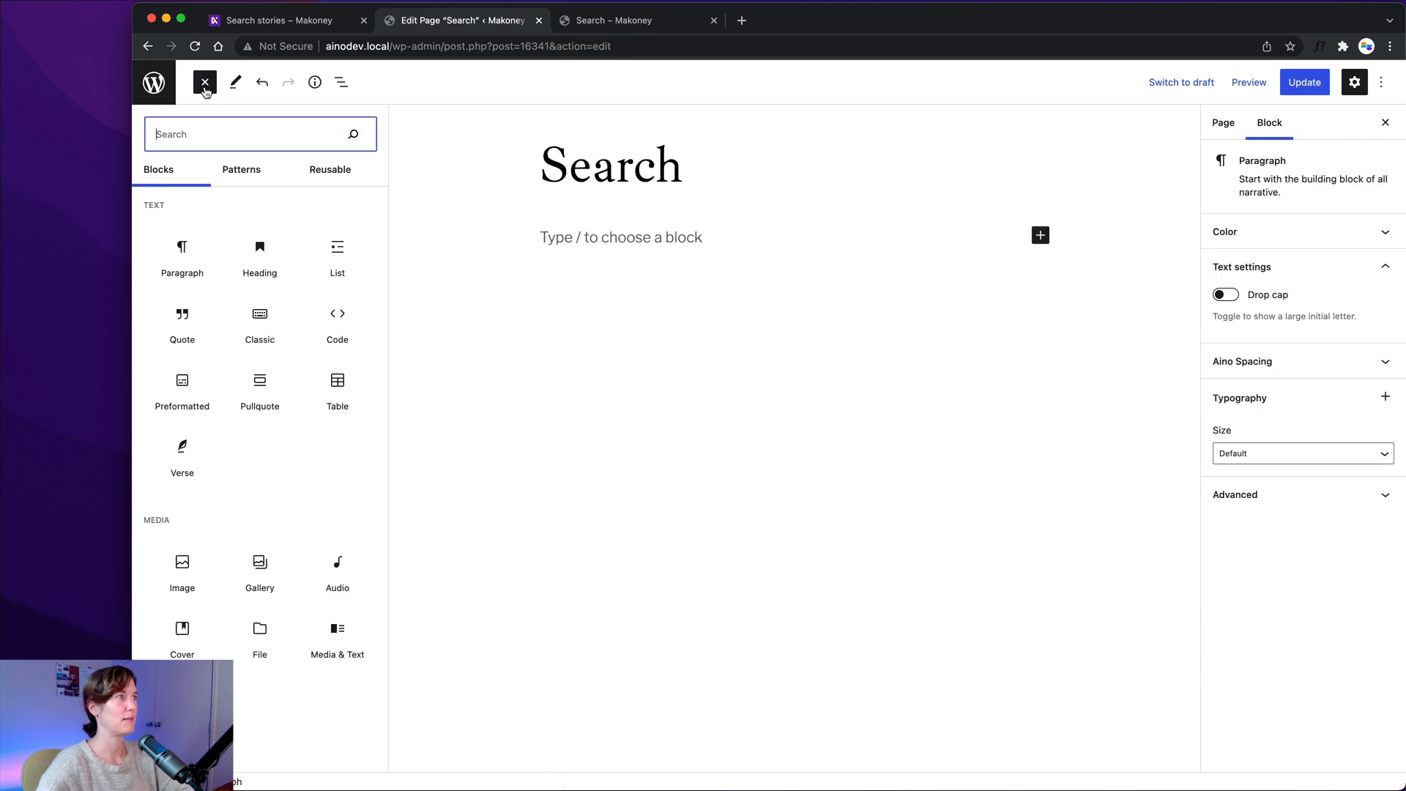
{"action": "left_click", "coordinate": [253, 171]}
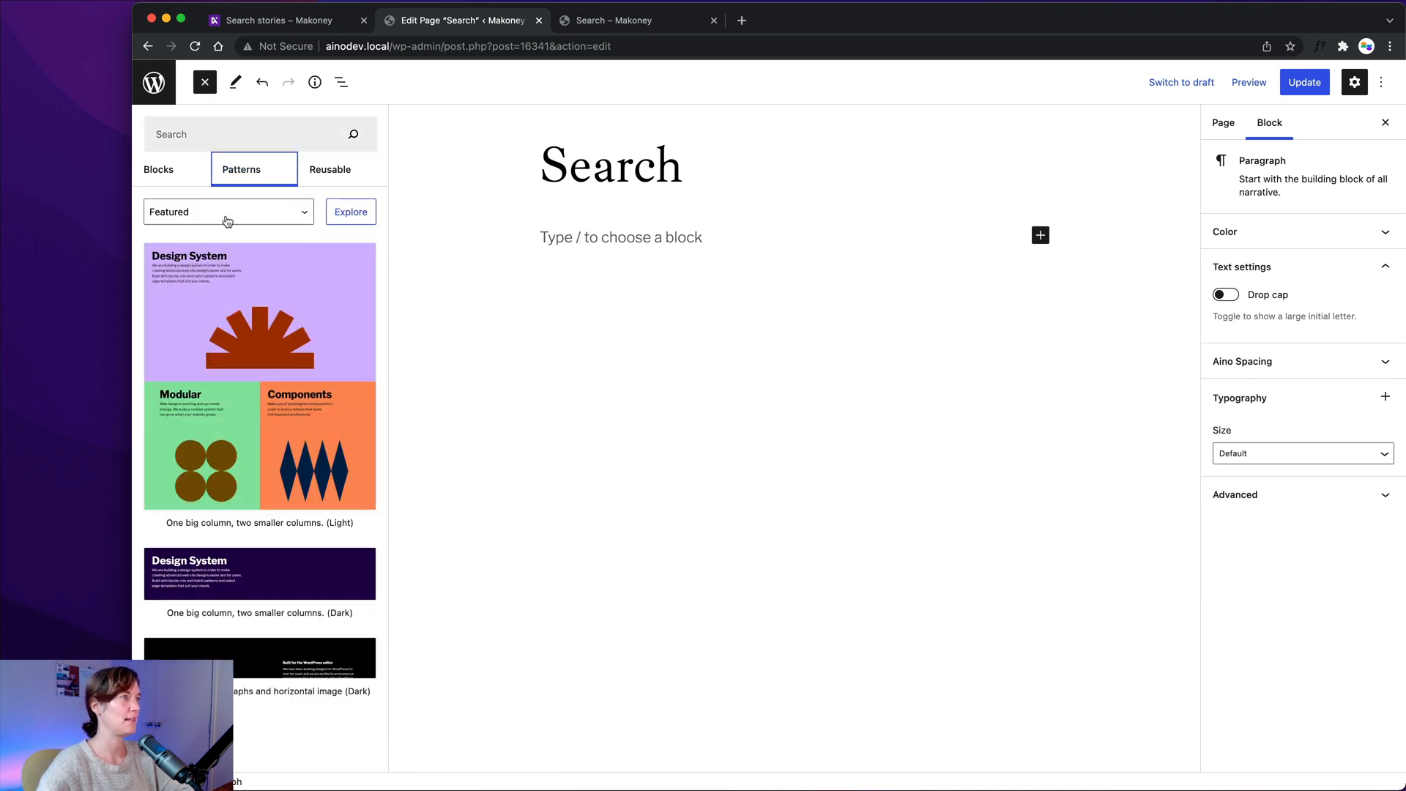
{"action": "left_click", "coordinate": [228, 220]}
{"action": "left_click", "coordinate": [189, 405]}
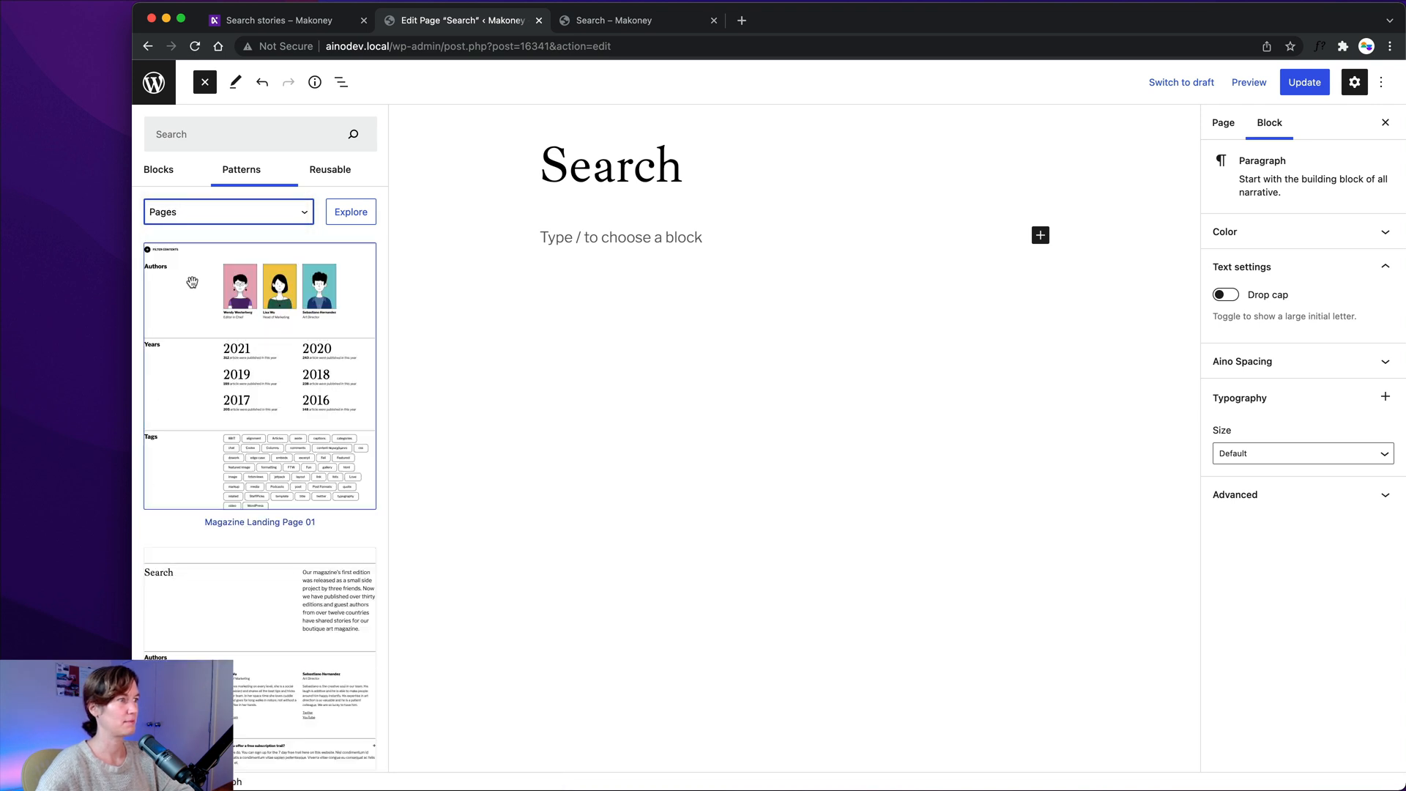
{"action": "scroll", "coordinate": [160, 490], "scroll_direction": "down", "scroll_amount": 5}
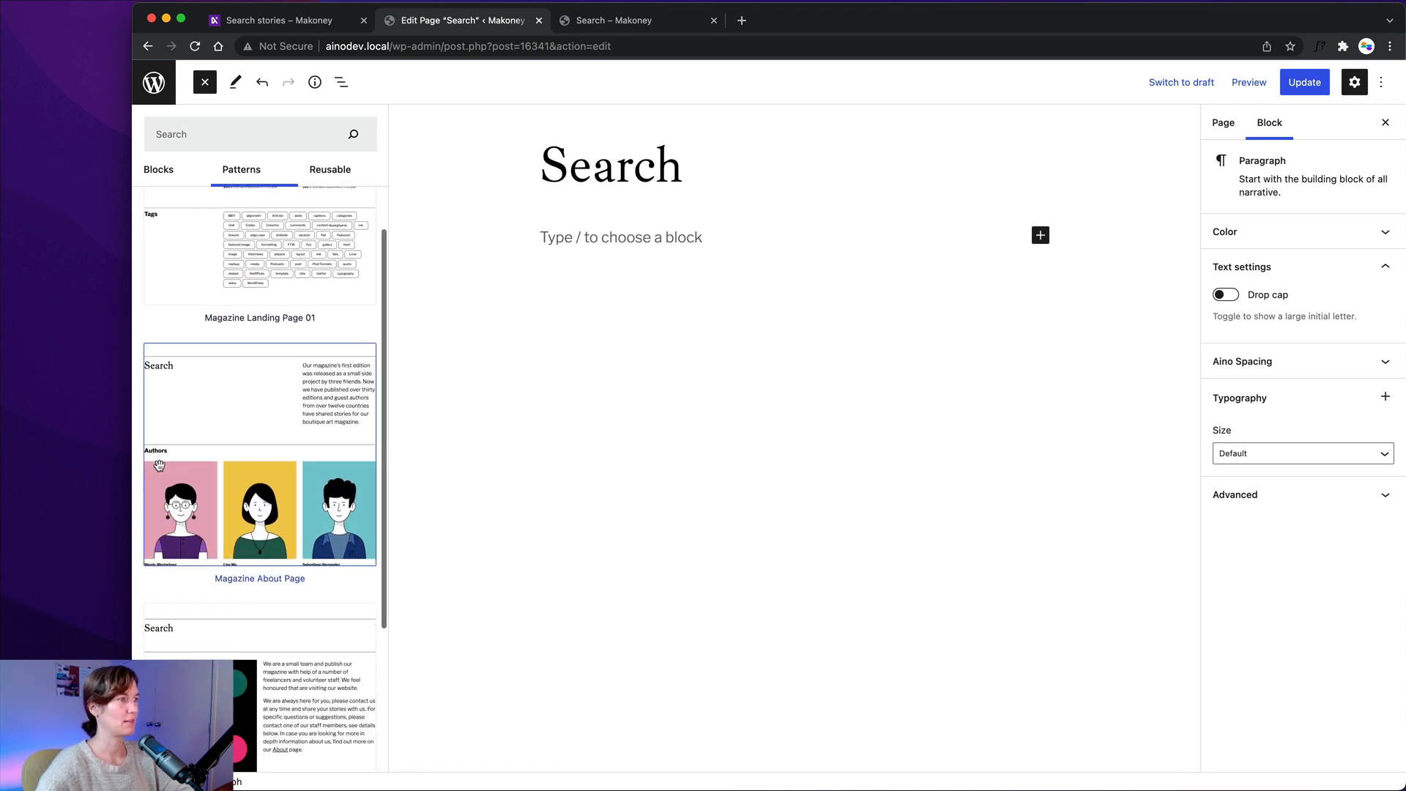
{"action": "scroll", "coordinate": [149, 563], "scroll_direction": "down", "scroll_amount": 5}
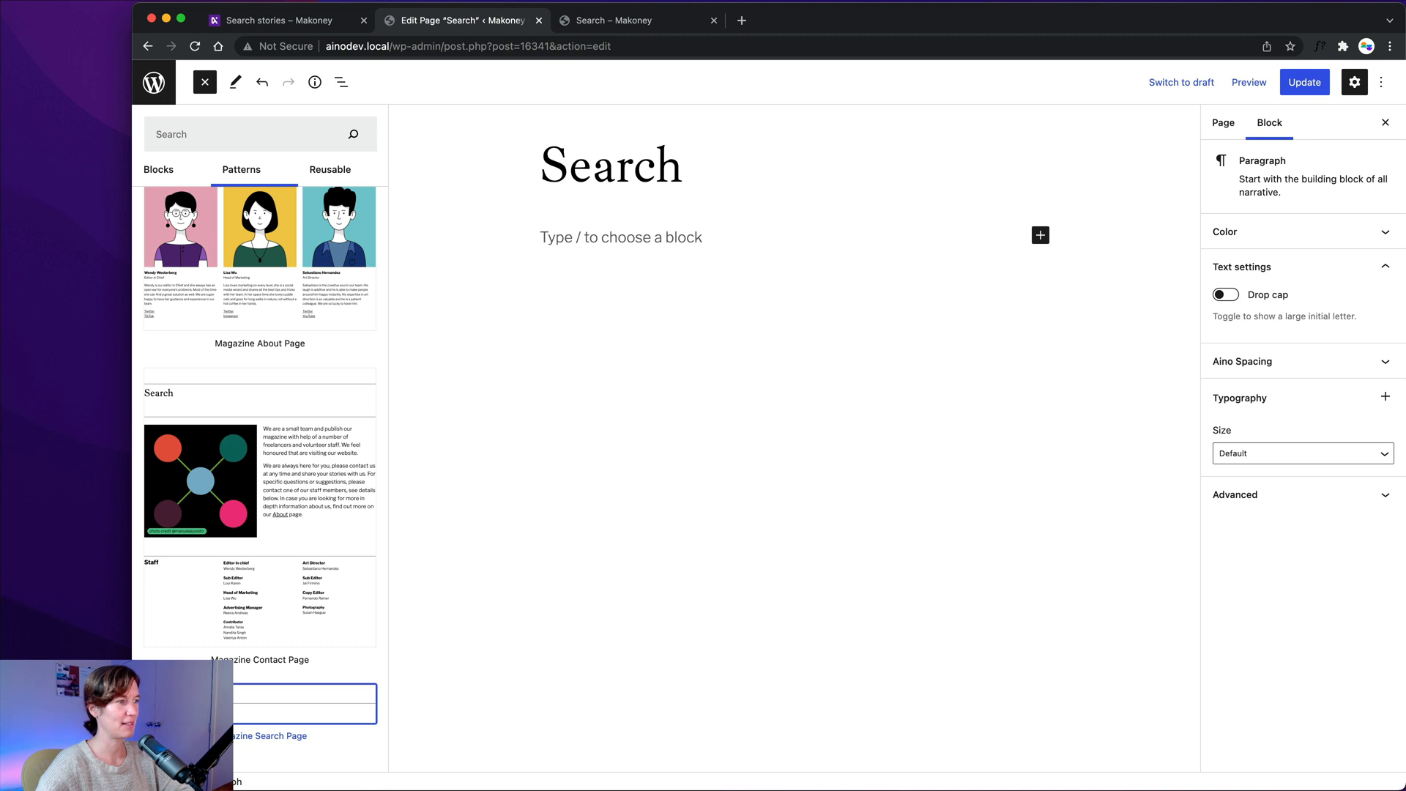
{"action": "left_click", "coordinate": [304, 703]}
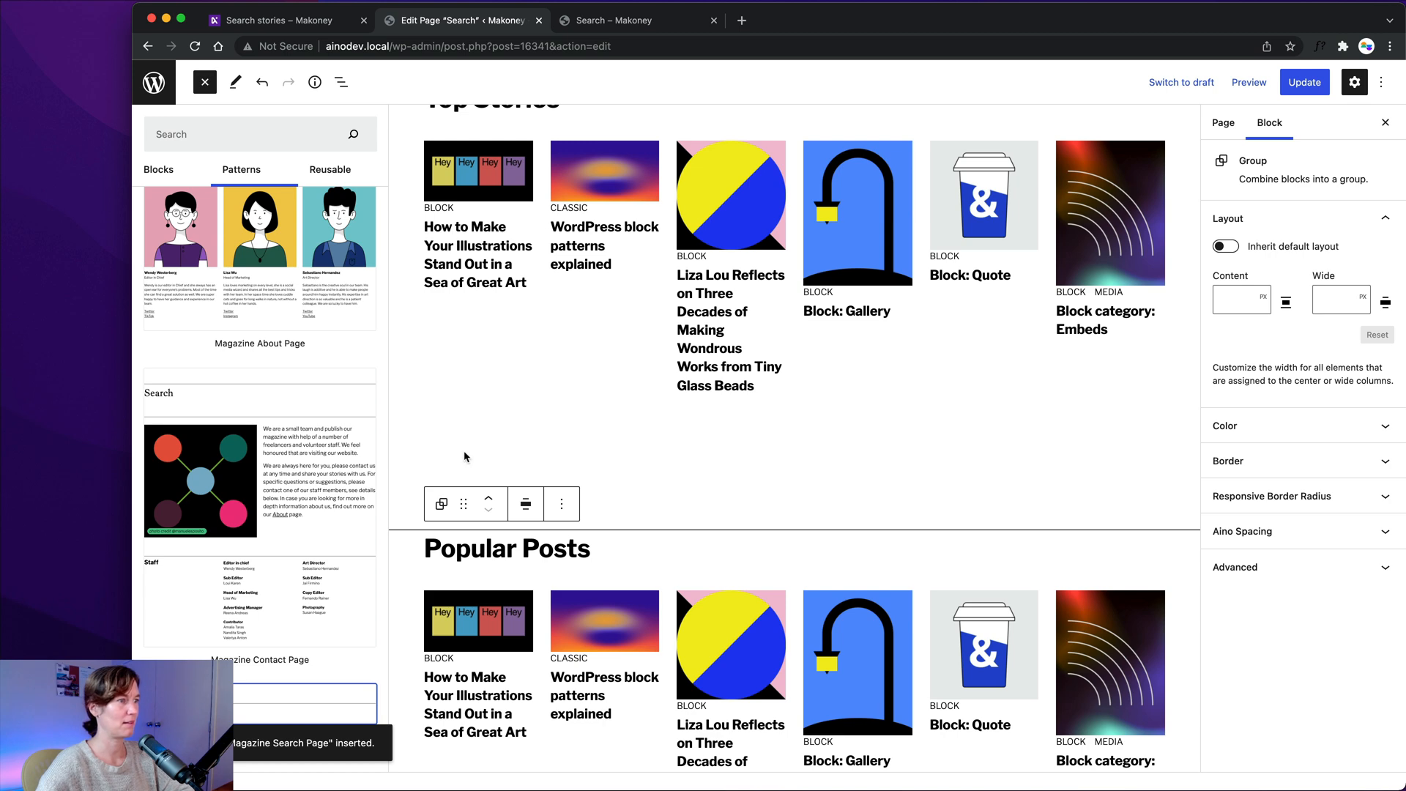
{"action": "left_click", "coordinate": [205, 84]}
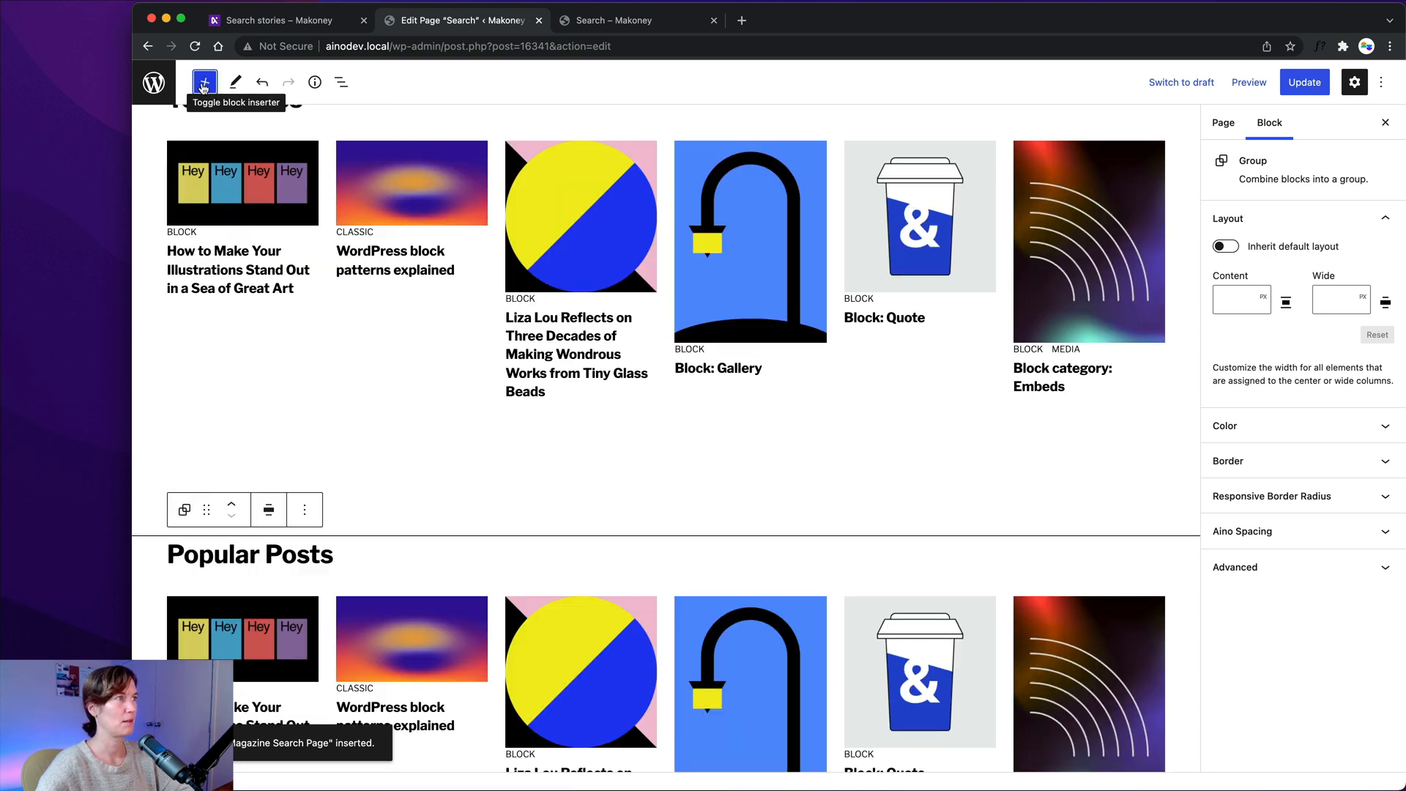
Step: Examine the inserted pattern in the editor, including its title area, search field, Top Stories and Popular Posts sections
{"action": "scroll", "coordinate": [337, 300], "scroll_direction": "up", "scroll_amount": 5}
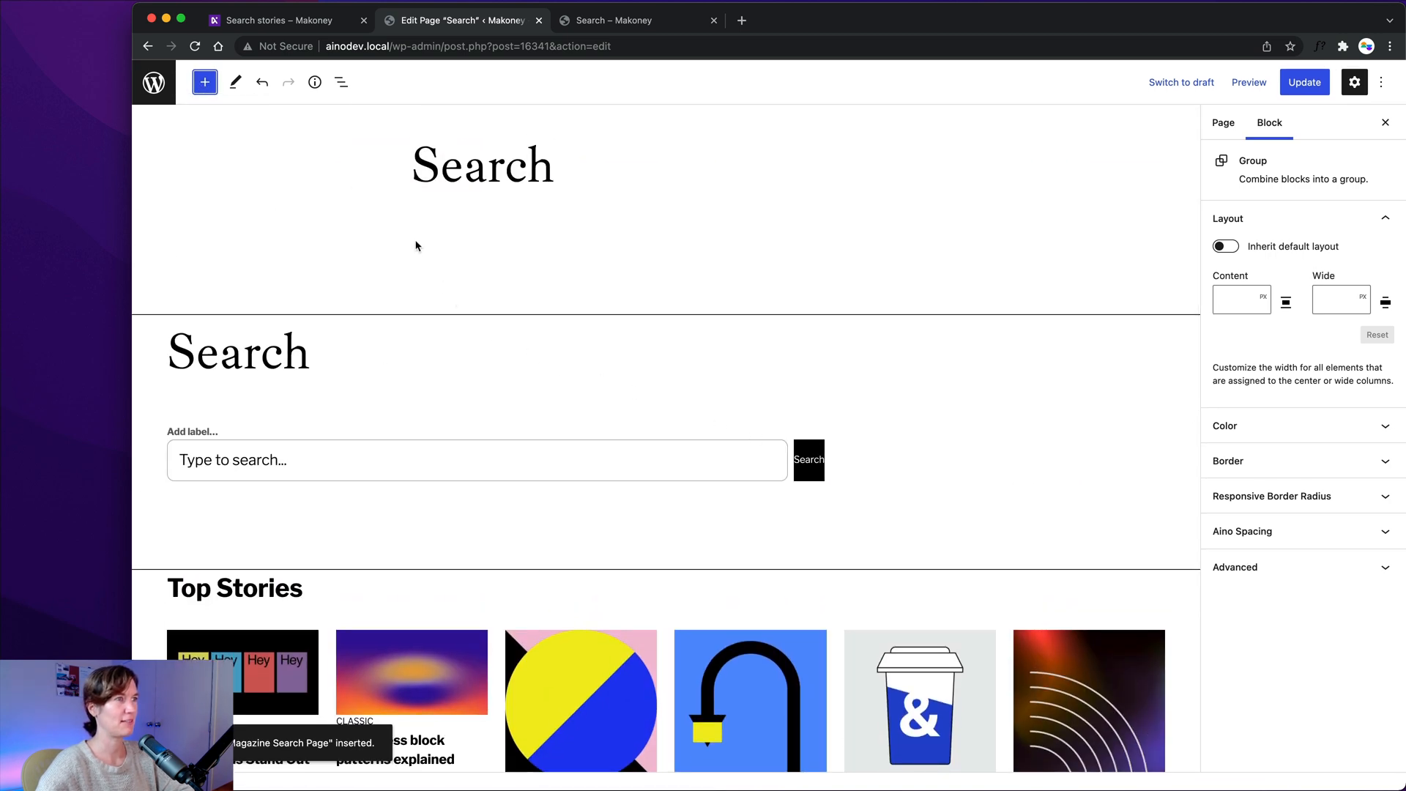
{"action": "left_click", "coordinate": [293, 208]}
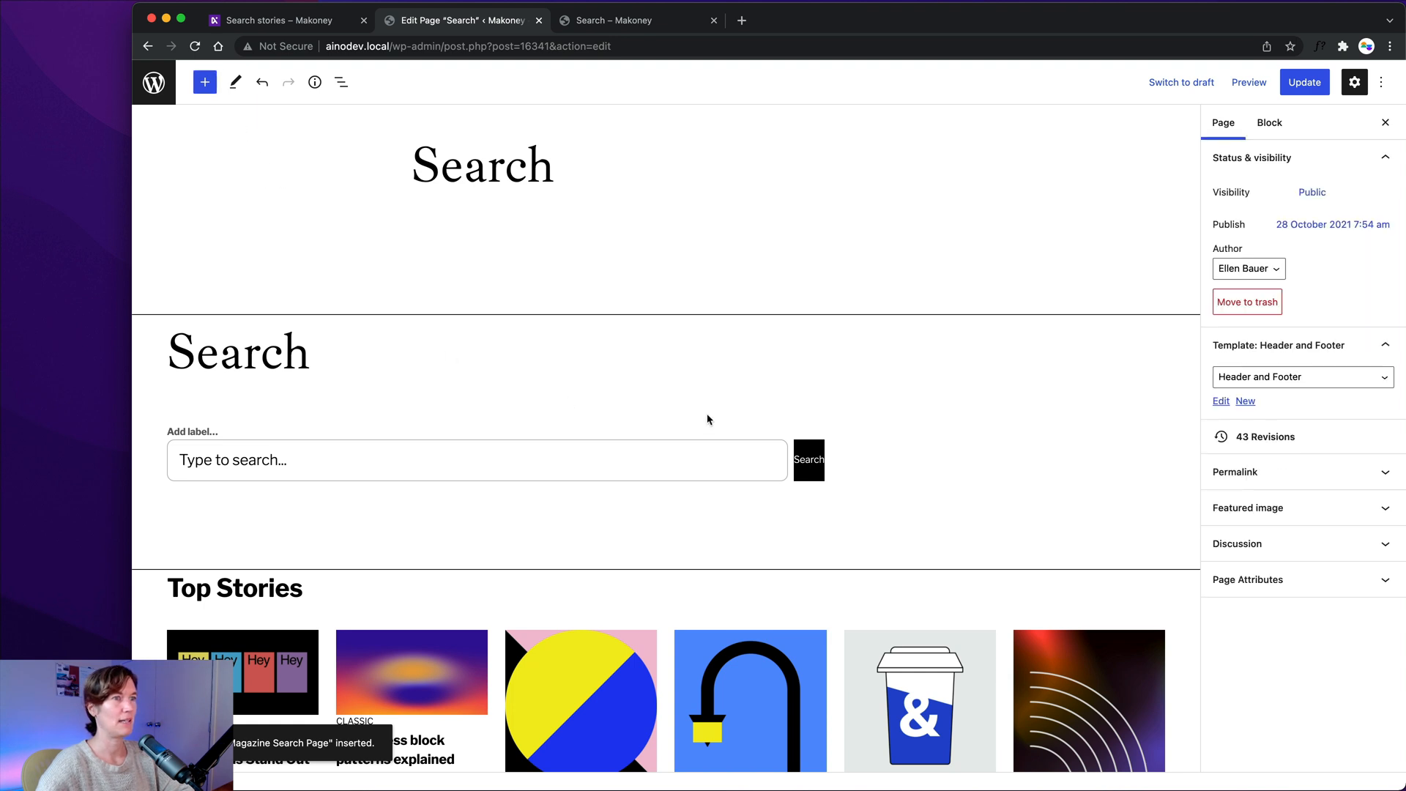
{"action": "scroll", "coordinate": [835, 469], "scroll_direction": "down", "scroll_amount": 1}
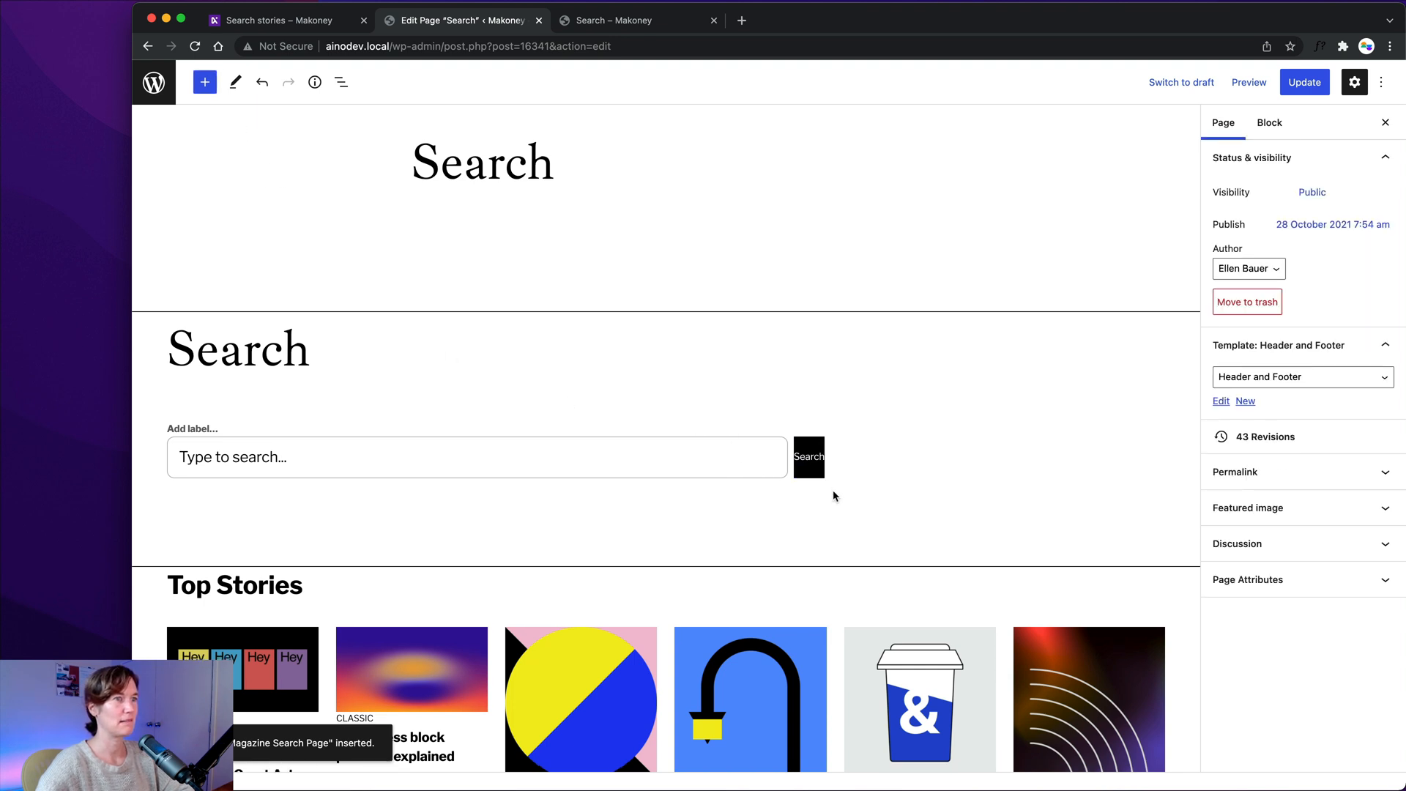
{"action": "scroll", "coordinate": [292, 314], "scroll_direction": "up", "scroll_amount": 1}
{"action": "left_click", "coordinate": [234, 278]}
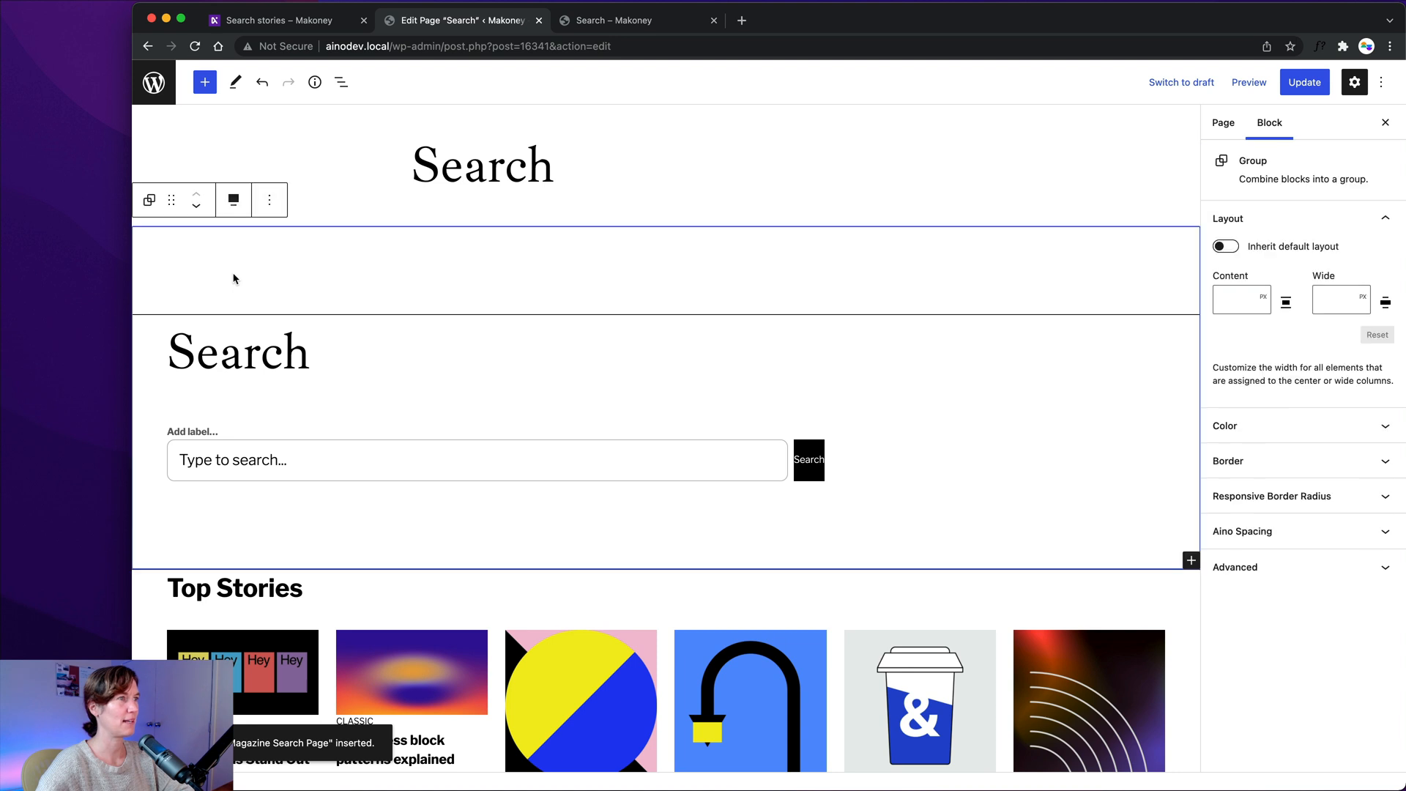
{"action": "left_click", "coordinate": [569, 169]}
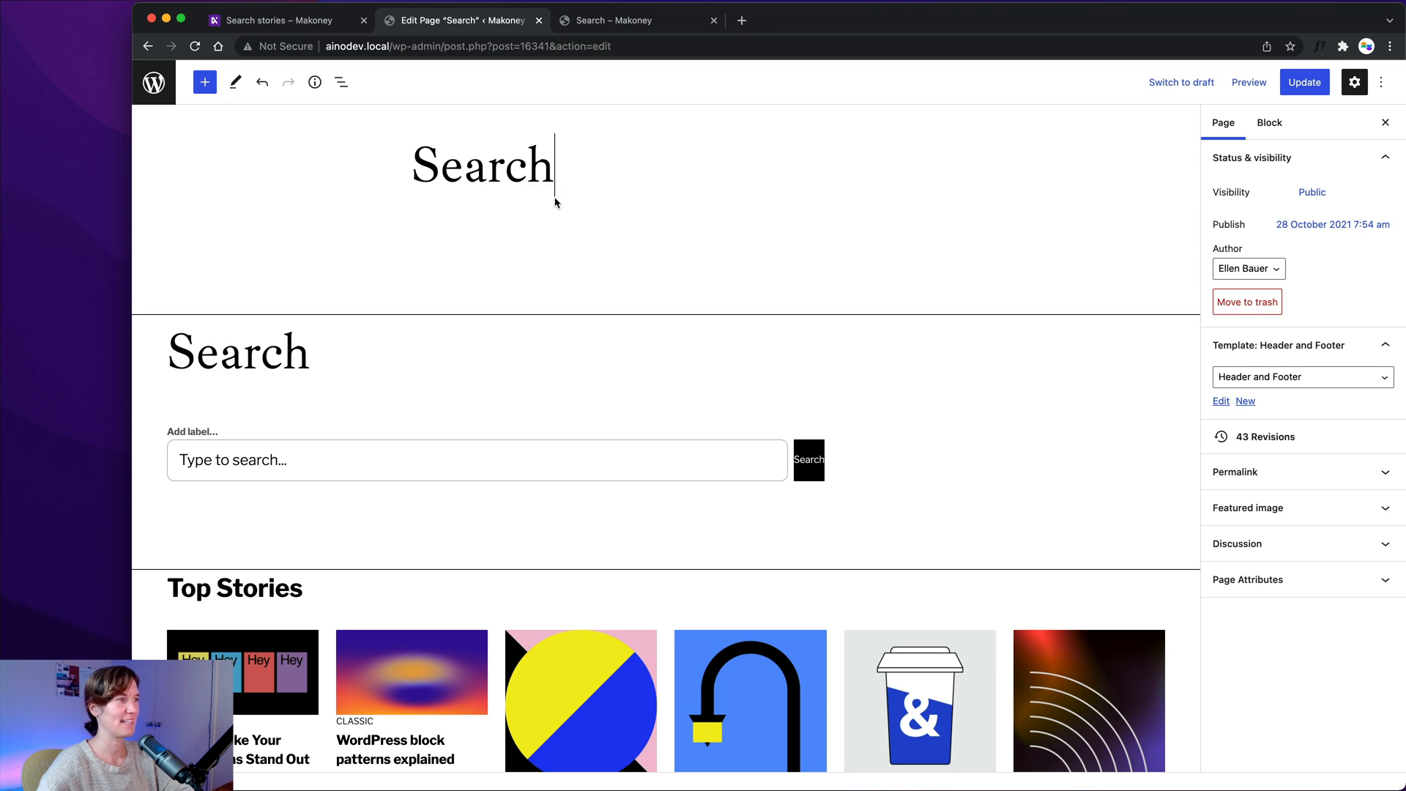
{"action": "scroll", "coordinate": [447, 222], "scroll_direction": "down", "scroll_amount": 10}
{"action": "scroll", "coordinate": [421, 227], "scroll_direction": "up", "scroll_amount": 10}
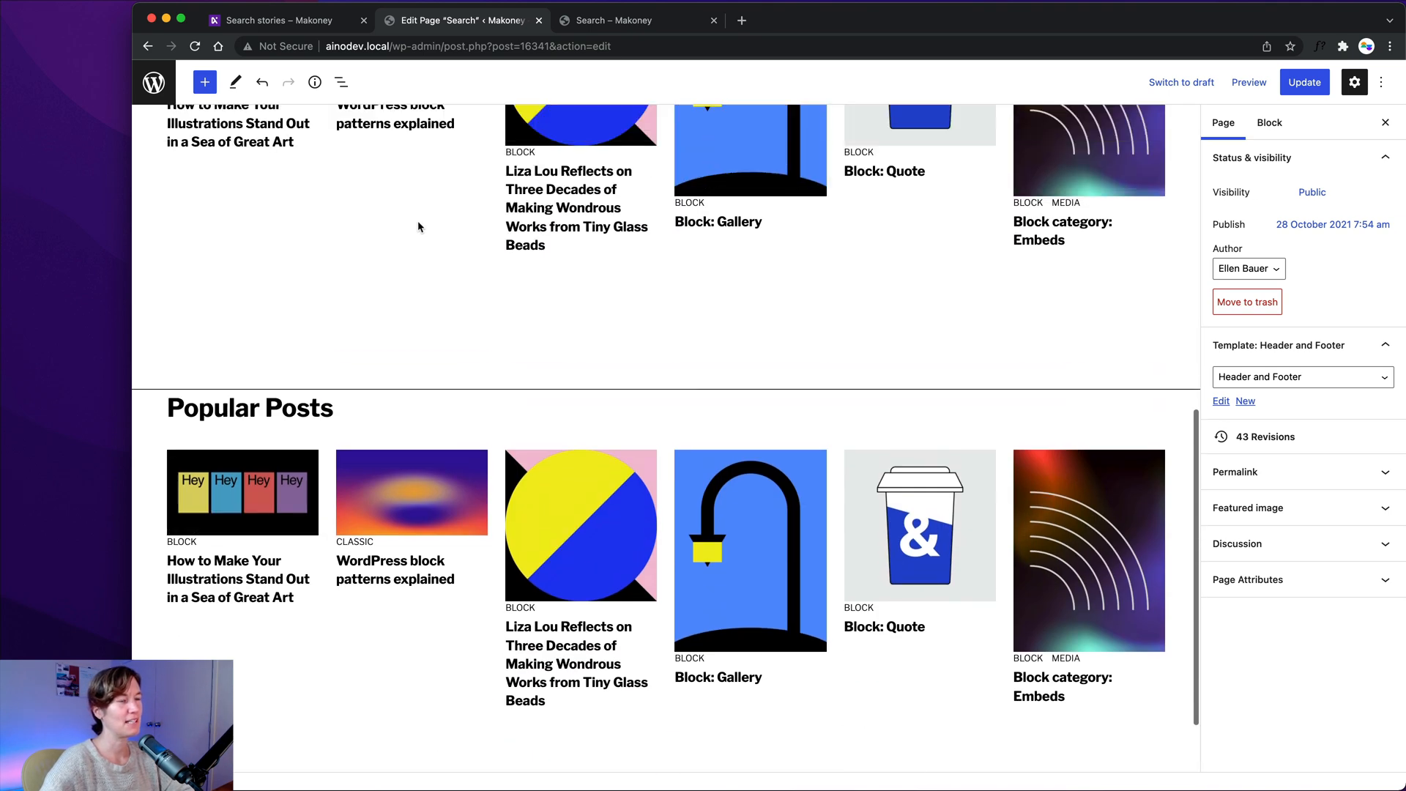
Step: Update the Search page and review its header, search field and post sections in a new-tab preview
{"action": "left_click", "coordinate": [1313, 82]}
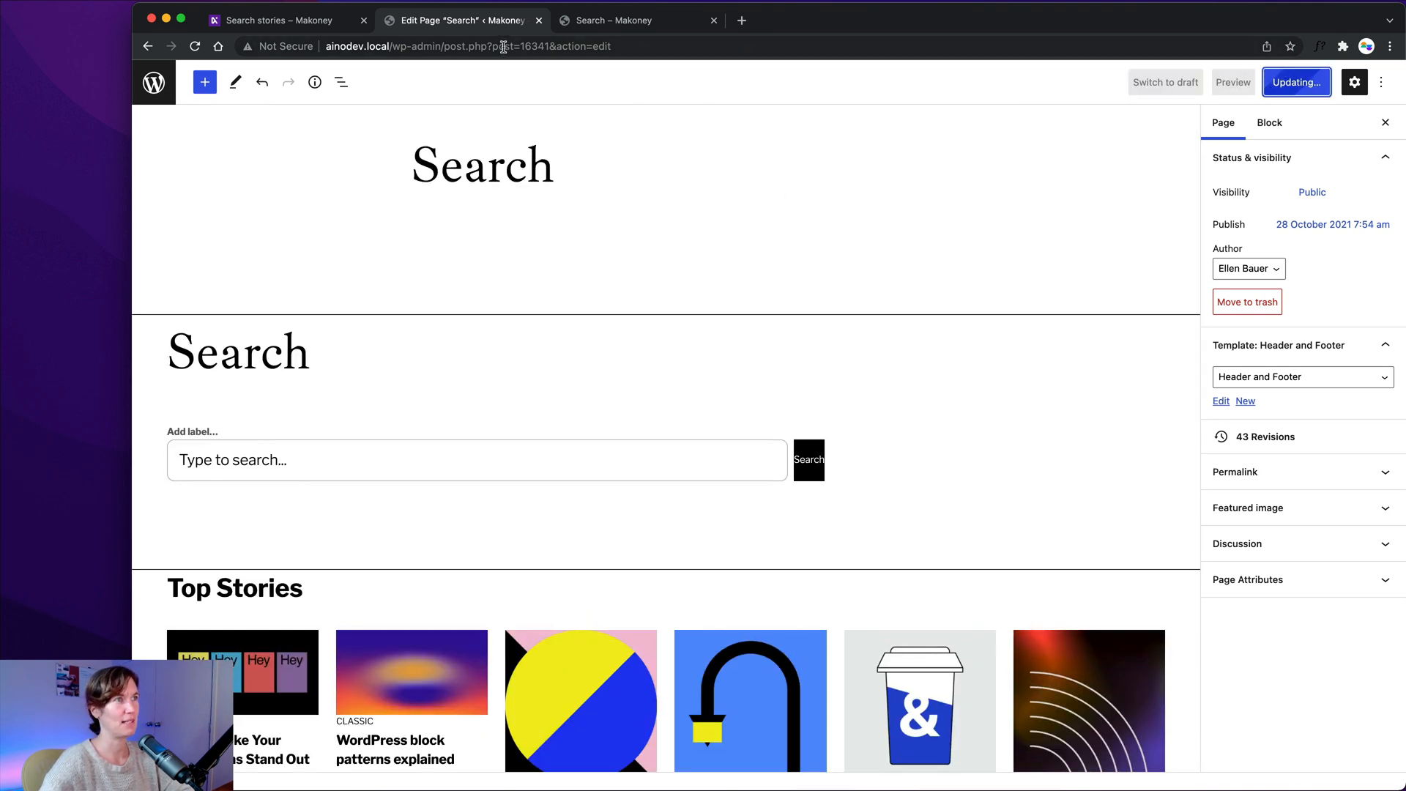
{"action": "left_click", "coordinate": [1230, 86]}
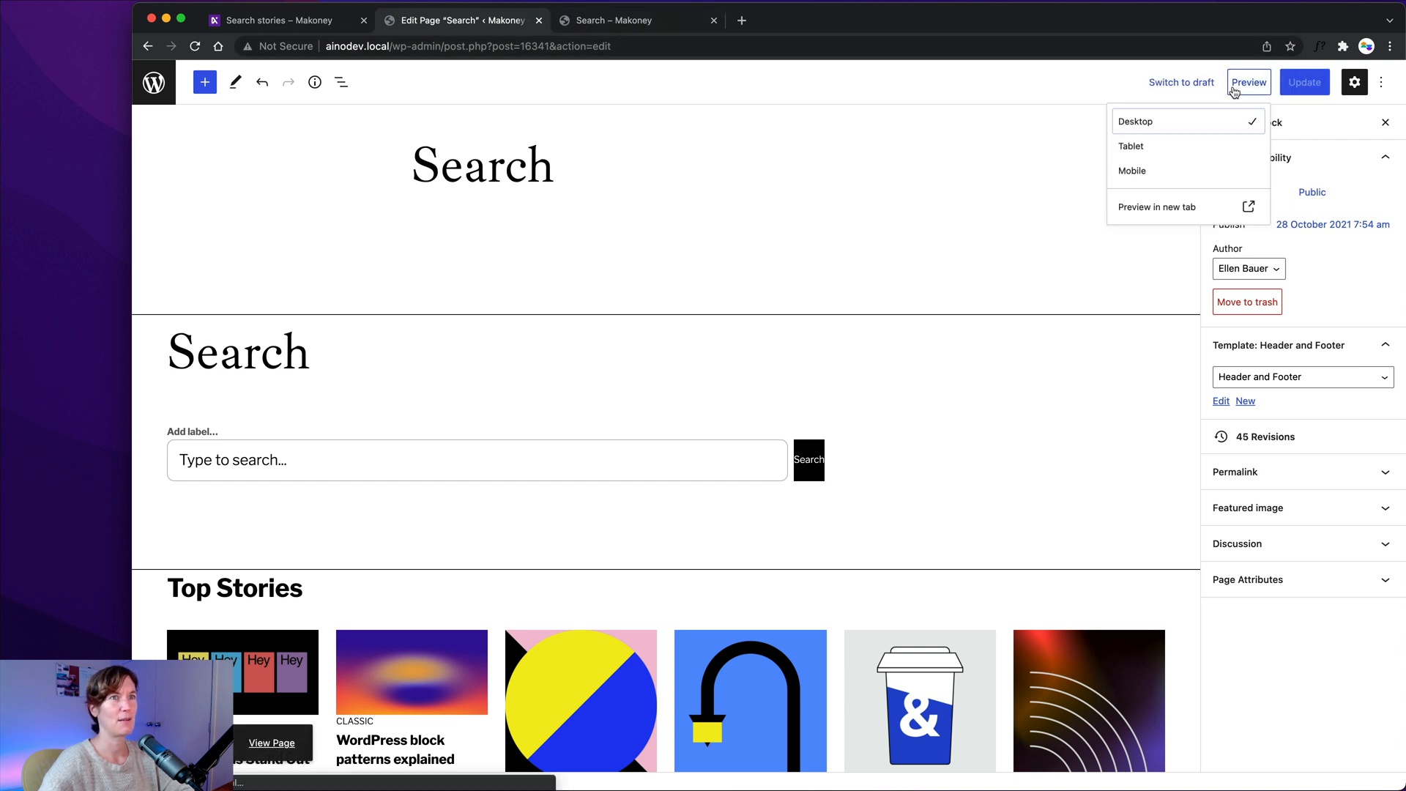
{"action": "left_click", "coordinate": [1164, 208]}
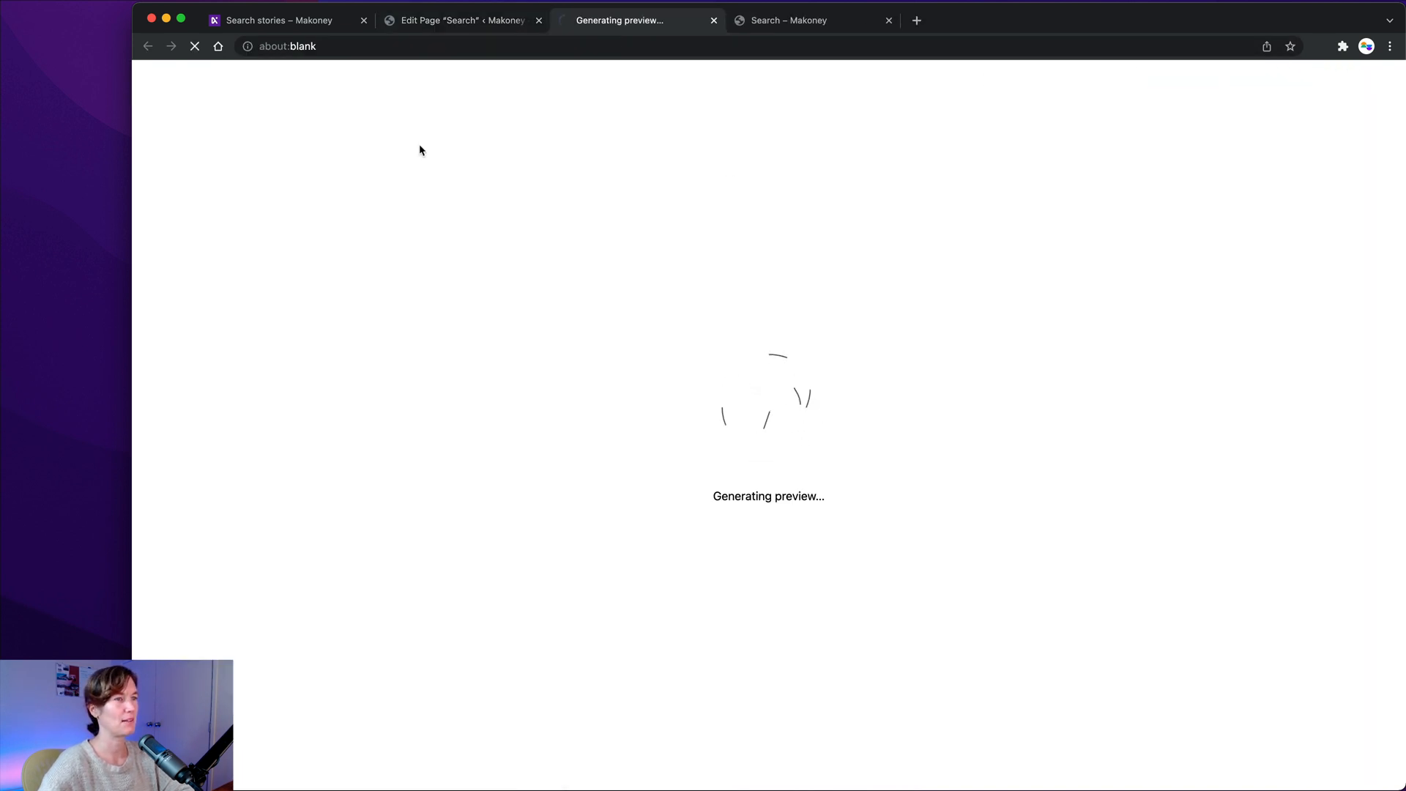
{"action": "scroll", "coordinate": [433, 198], "scroll_direction": "down", "scroll_amount": 12}
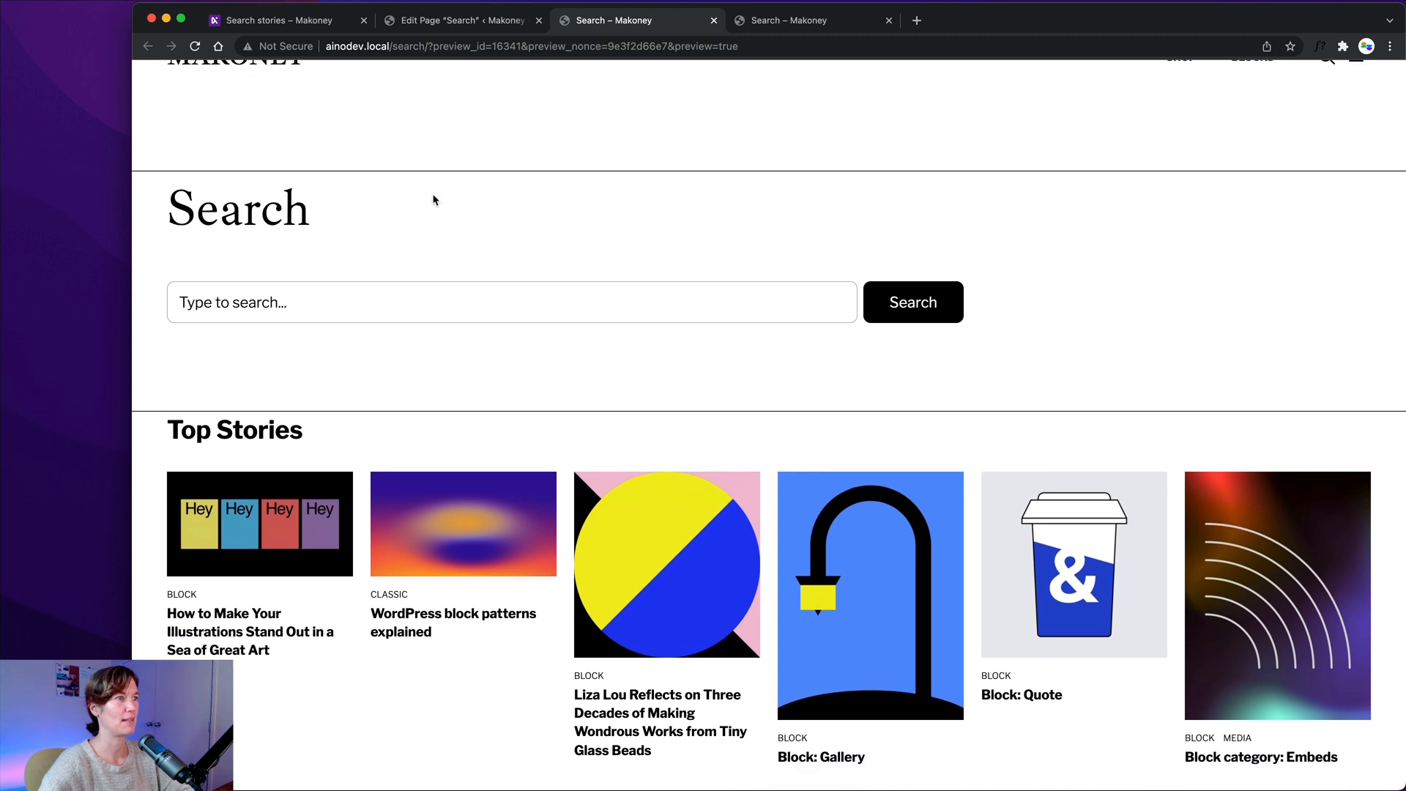
{"action": "scroll", "coordinate": [440, 198], "scroll_direction": "up", "scroll_amount": 4}
{"action": "scroll", "coordinate": [452, 199], "scroll_direction": "up", "scroll_amount": 4}
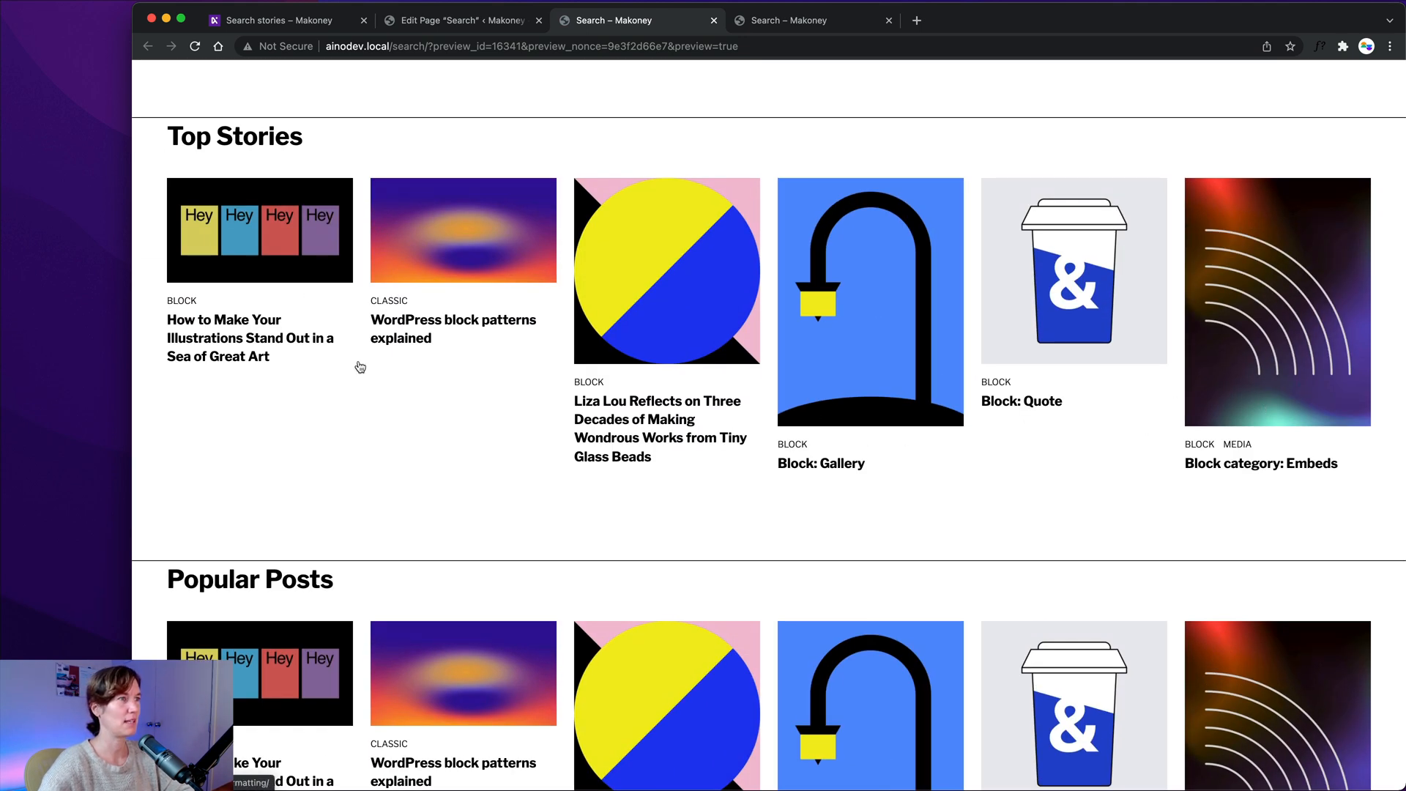
{"action": "scroll", "coordinate": [395, 357], "scroll_direction": "down", "scroll_amount": 1}
{"action": "scroll", "coordinate": [1097, 232], "scroll_direction": "down", "scroll_amount": 1}
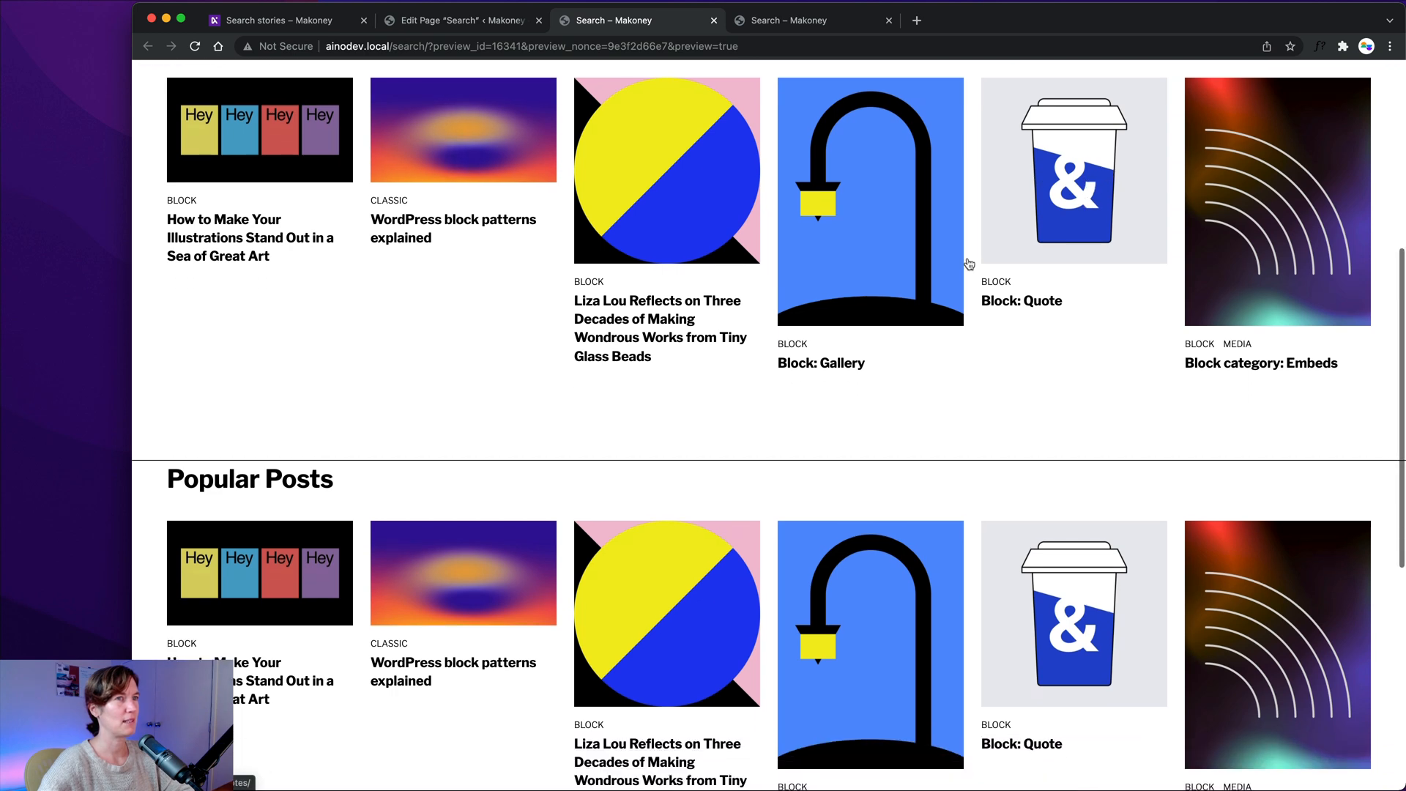
{"action": "scroll", "coordinate": [713, 376], "scroll_direction": "up", "scroll_amount": 9}
{"action": "scroll", "coordinate": [712, 375], "scroll_direction": "down", "scroll_amount": 1}
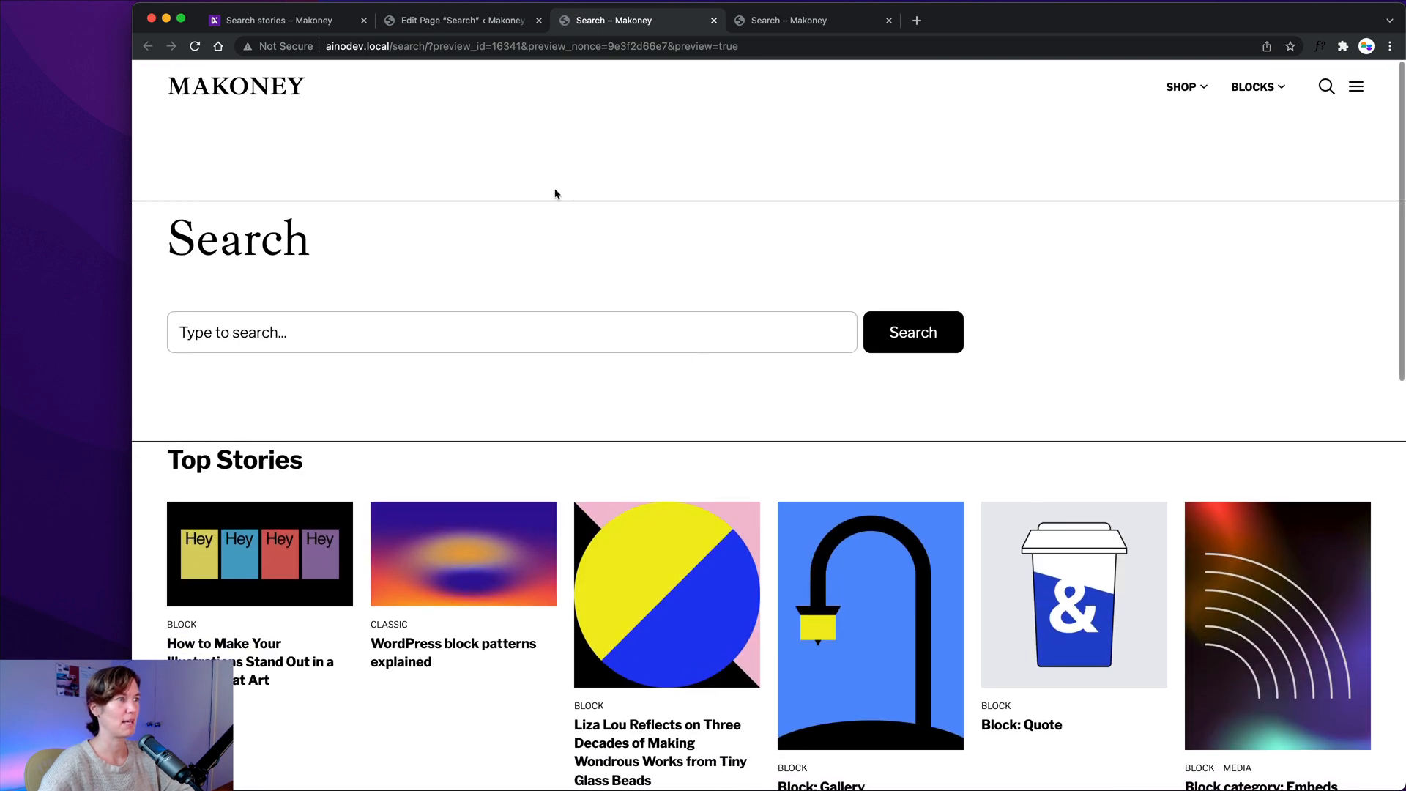
Step: Return to the page editor and change the Top Stories heading text to "Featured Posts"
{"action": "left_click", "coordinate": [476, 27]}
{"action": "scroll", "coordinate": [296, 366], "scroll_direction": "down", "scroll_amount": 4}
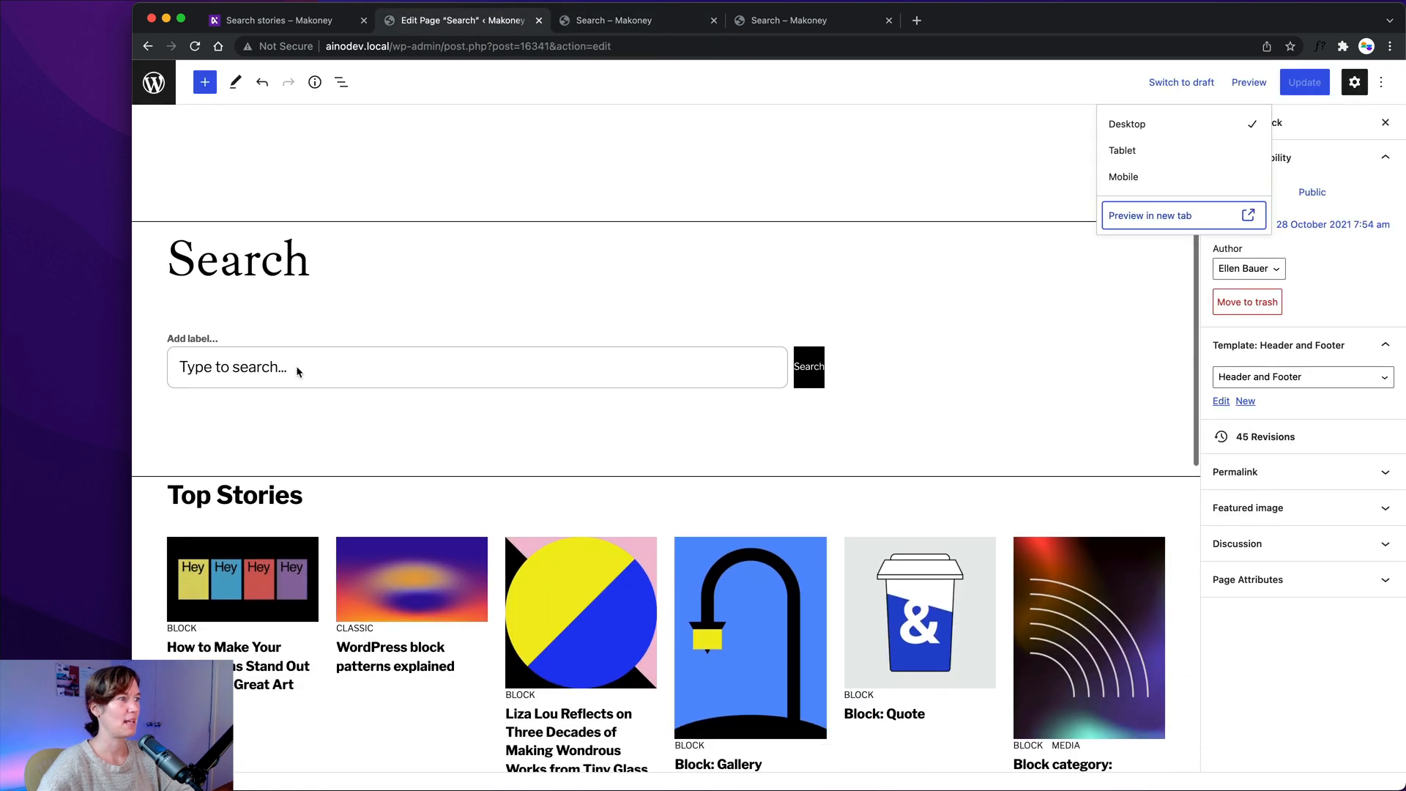
{"action": "left_click", "coordinate": [270, 413]}
{"action": "scroll", "coordinate": [278, 410], "scroll_direction": "down", "scroll_amount": 1}
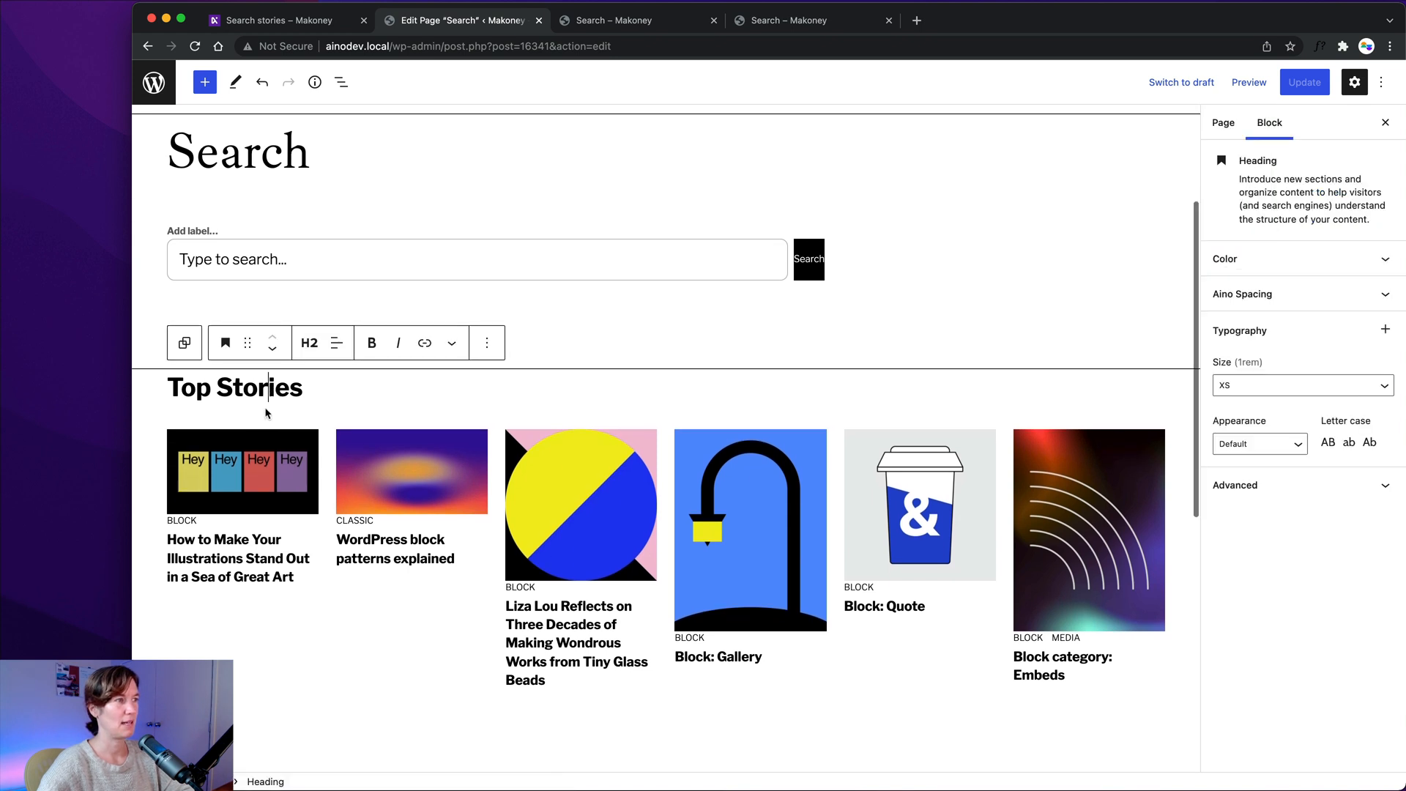
{"action": "left_click", "coordinate": [302, 386]}
{"action": "key", "text": "shift+Left"}
{"action": "key", "text": "shift+Left"}
{"action": "key", "text": "shift+Left"}
{"action": "key", "text": "shift+Left"}
{"action": "key", "text": "shift+Left"}
{"action": "key", "text": "shift+Left"}
{"action": "key", "text": "shift+Left"}
{"action": "key", "text": "shift+Left"}
{"action": "key", "text": "shift+Left"}
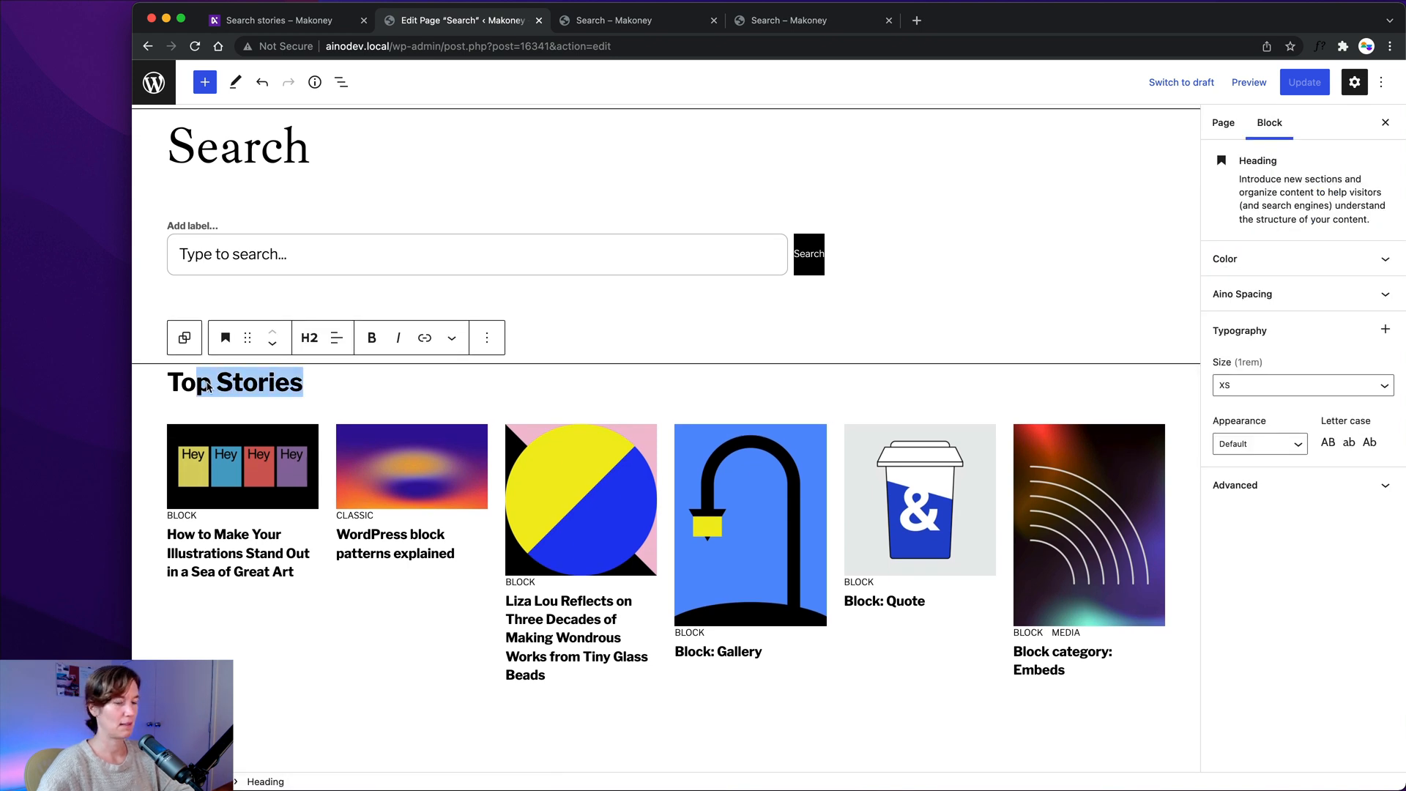
{"action": "key", "text": "BackSpace"}
{"action": "key", "text": "BackSpace"}
{"action": "key", "text": "BackSpace"}
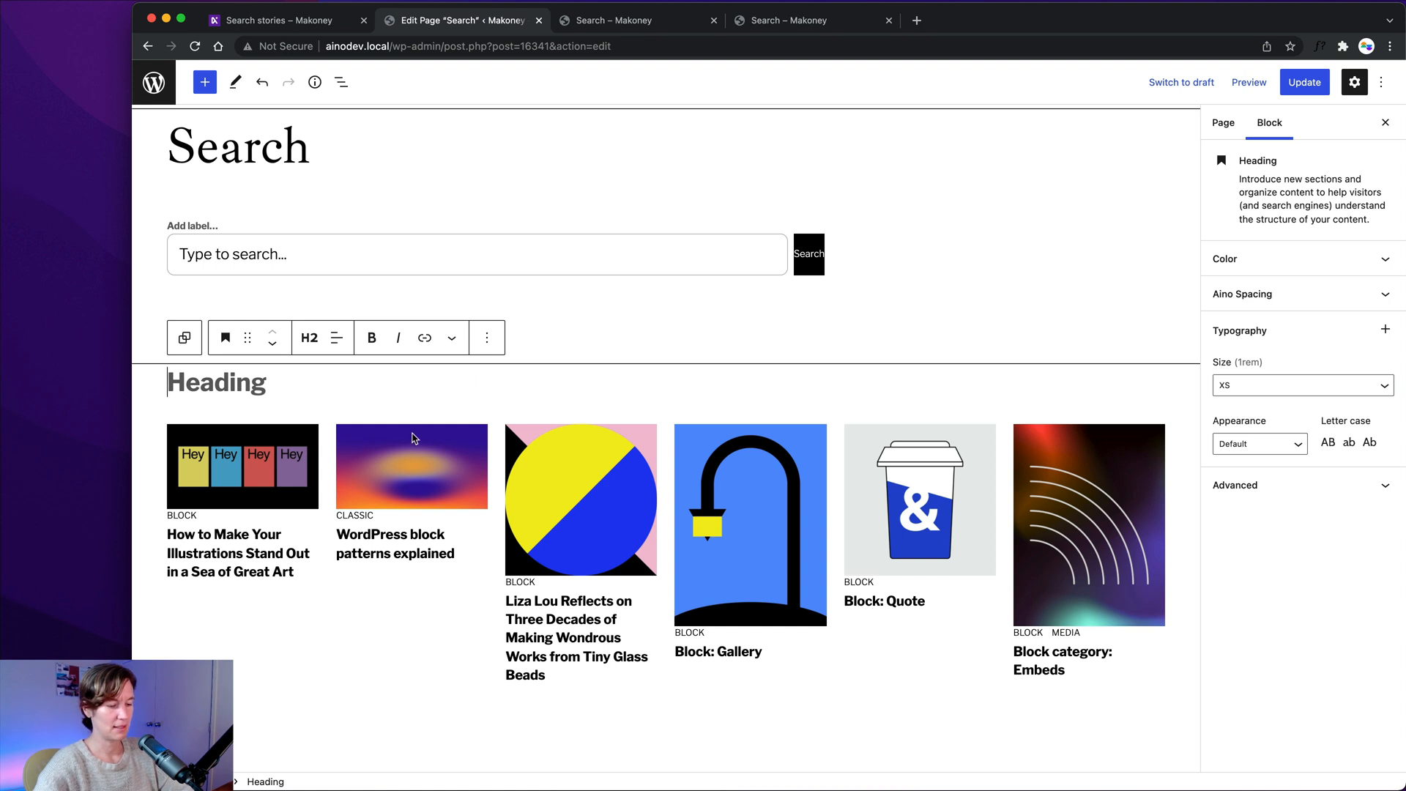
{"action": "type", "text": "Featured "}
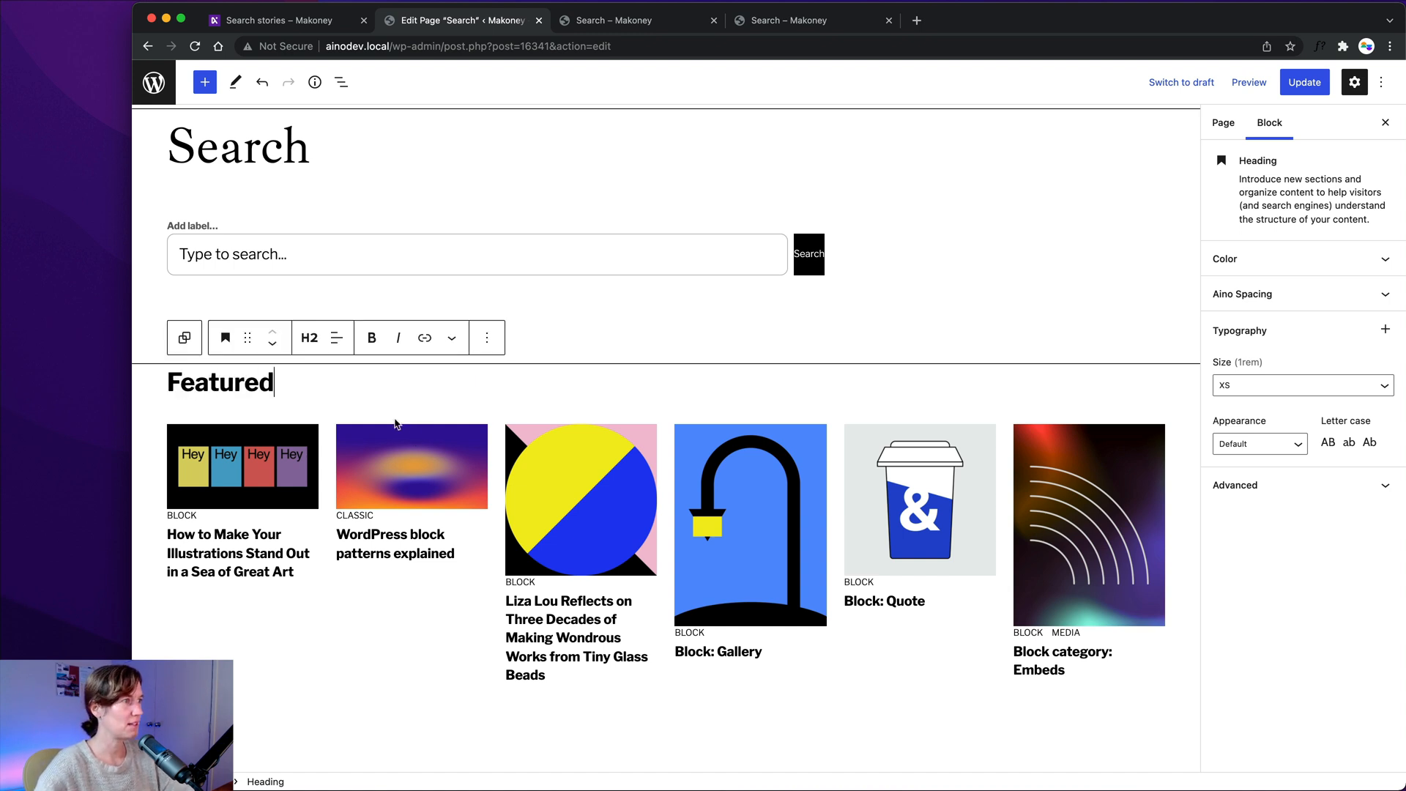
{"action": "type", "text": "Posts"}
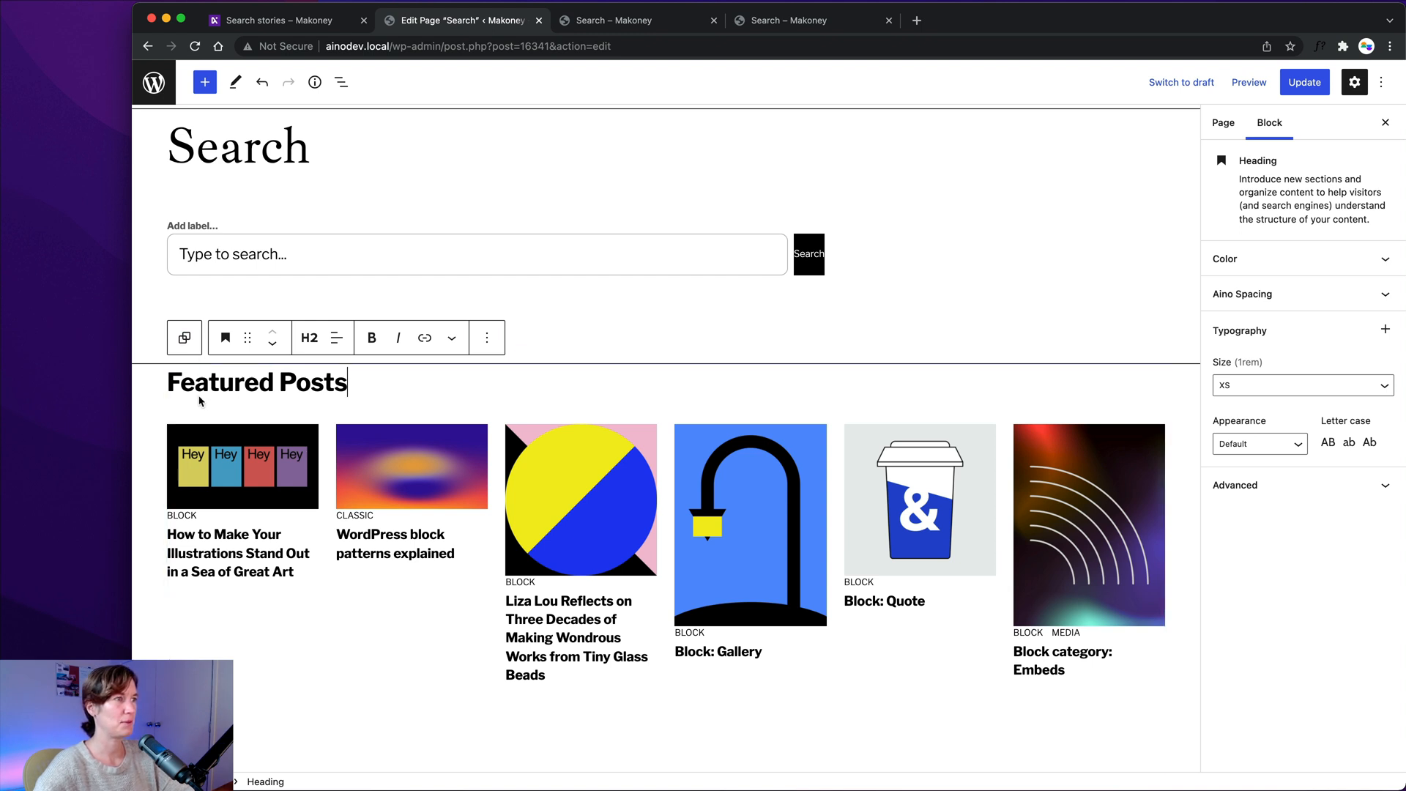
Step: Filter the Query Loop under the Featured Posts heading by the tag "Featured"
{"action": "left_click", "coordinate": [275, 470]}
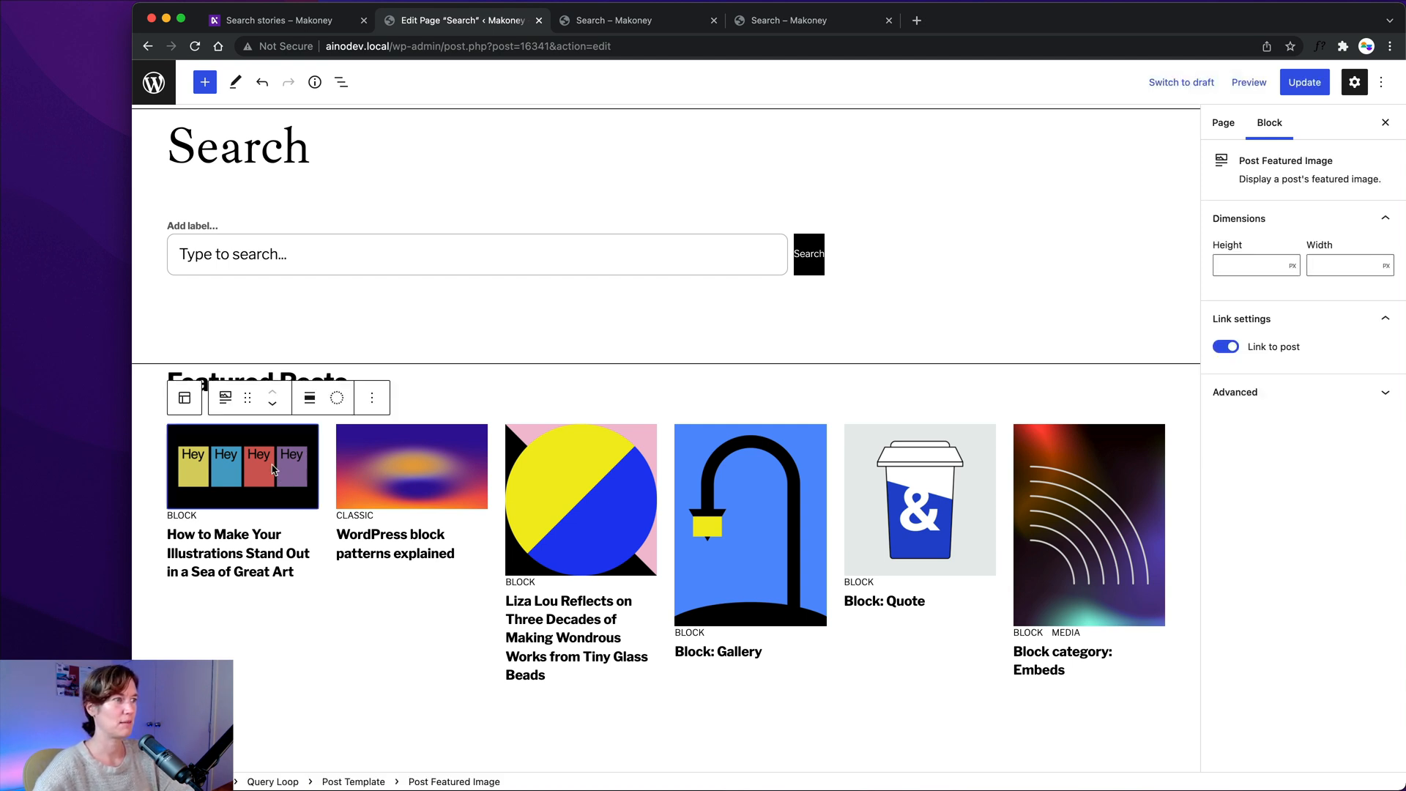
{"action": "left_click", "coordinate": [338, 83]}
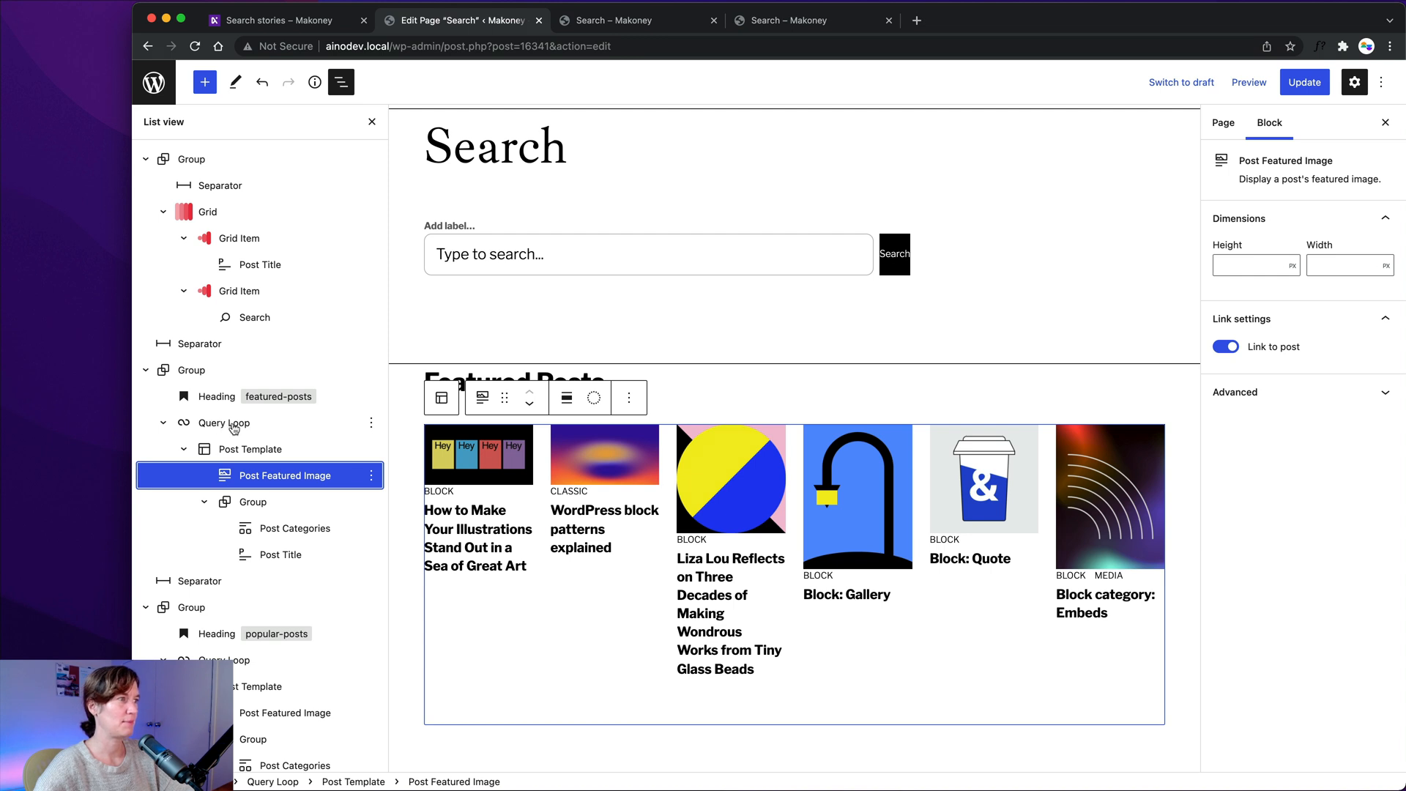
{"action": "left_click", "coordinate": [233, 427]}
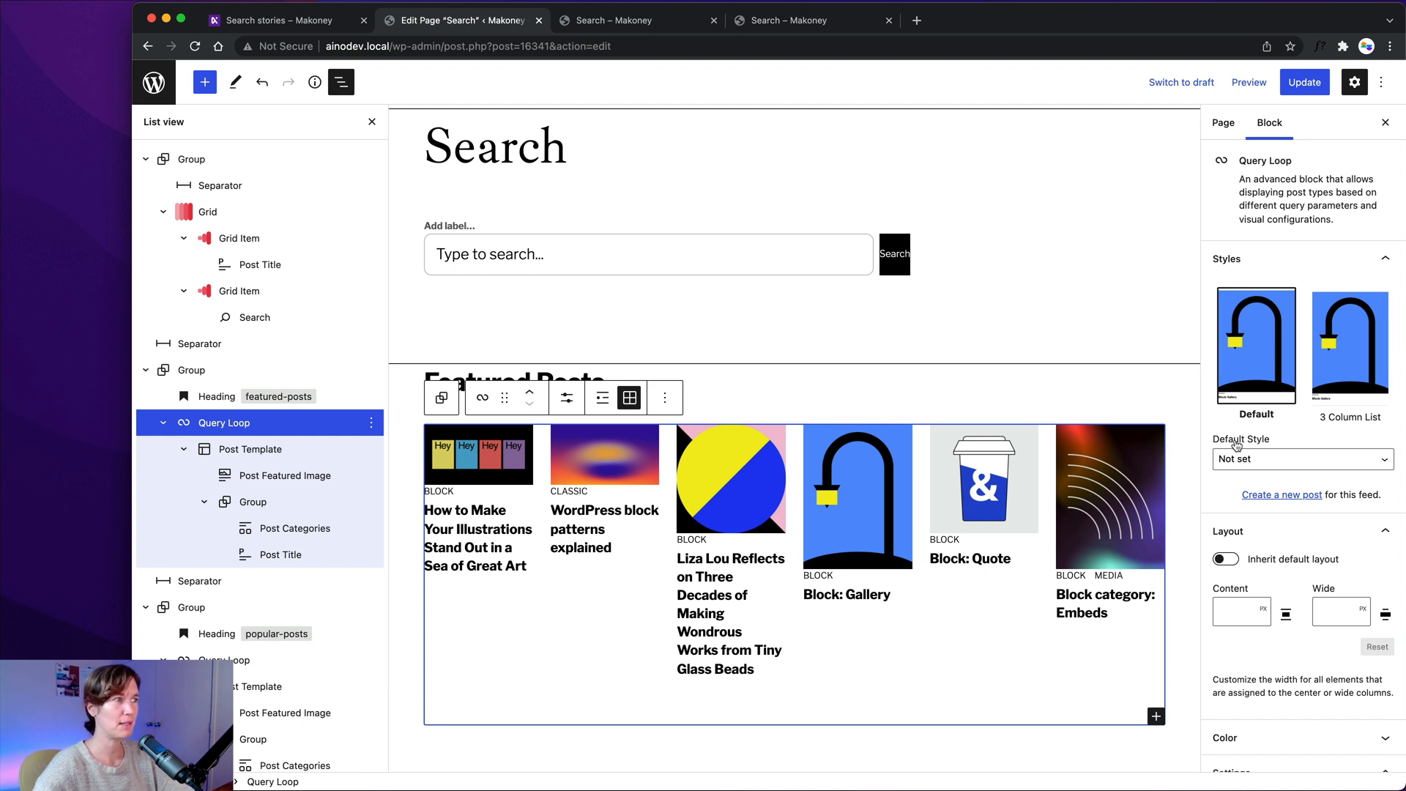
{"action": "scroll", "coordinate": [1236, 445], "scroll_direction": "down", "scroll_amount": 10}
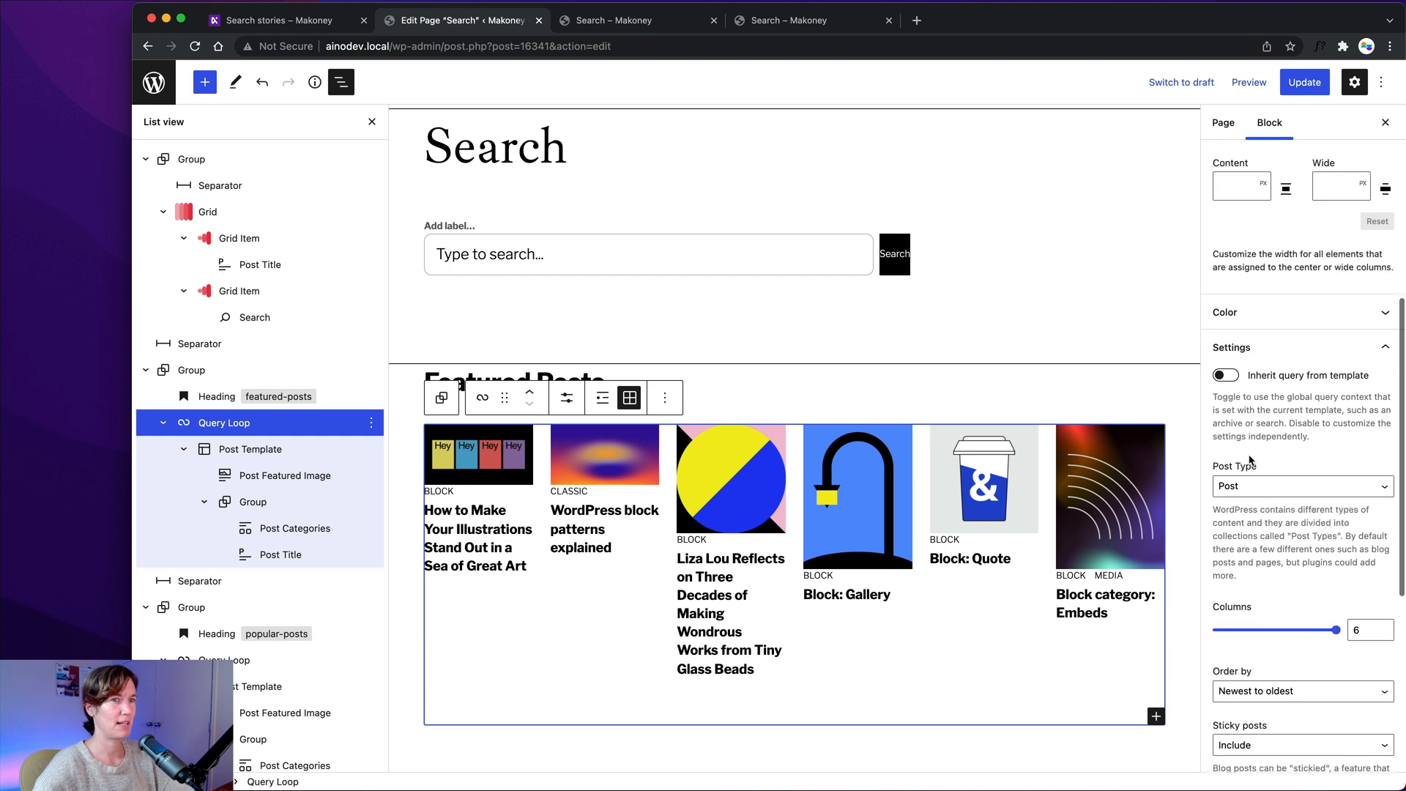
{"action": "scroll", "coordinate": [1251, 459], "scroll_direction": "down", "scroll_amount": 6}
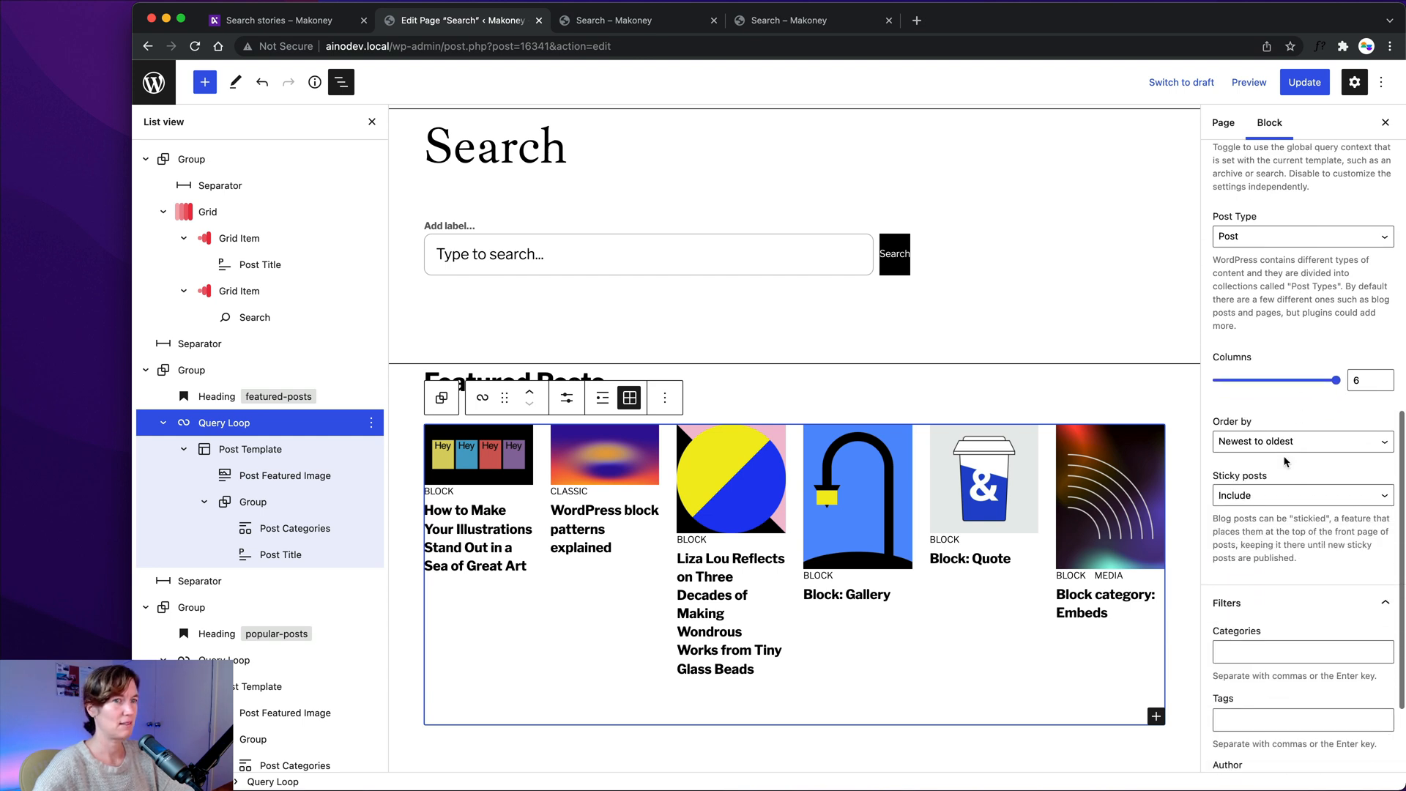
{"action": "scroll", "coordinate": [1286, 462], "scroll_direction": "down", "scroll_amount": 4}
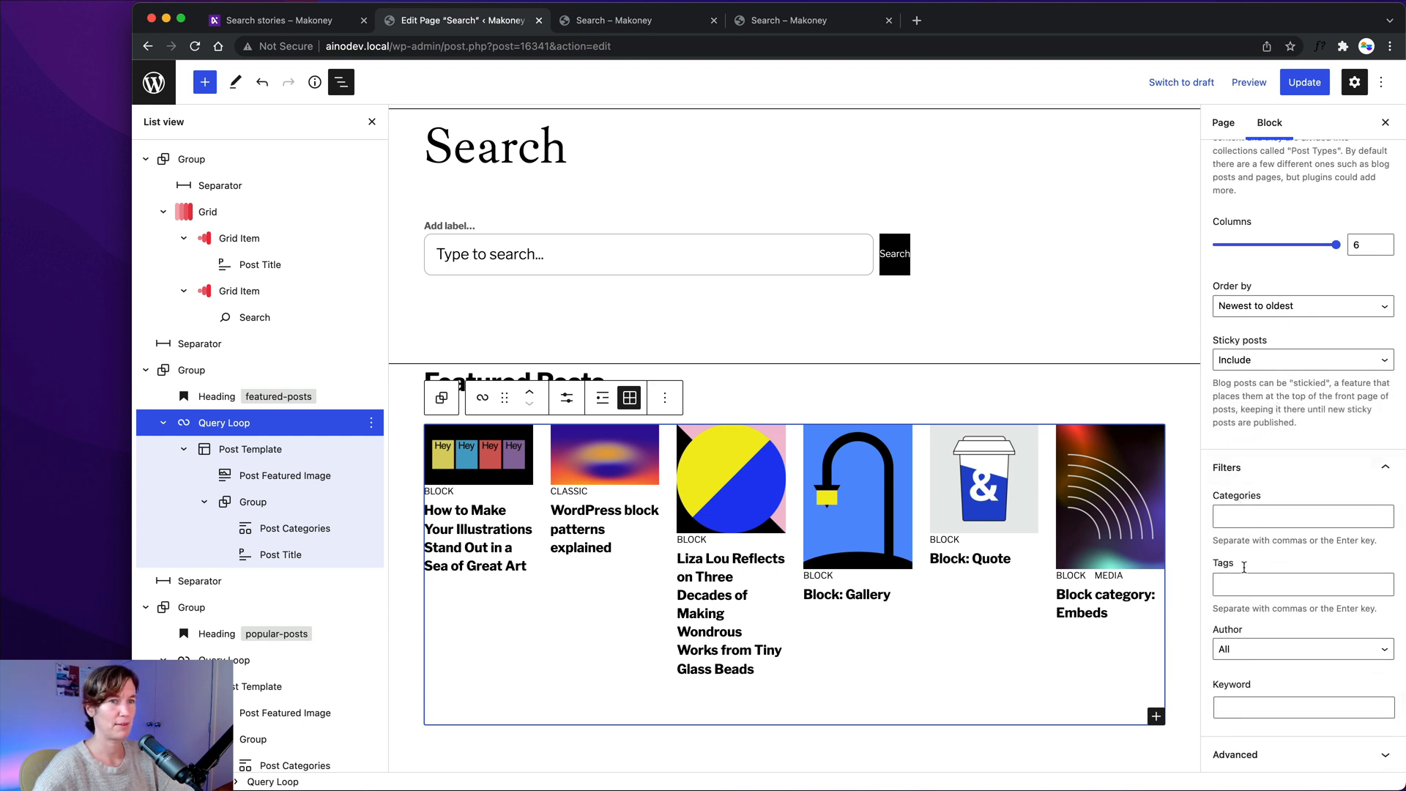
{"action": "left_click", "coordinate": [1239, 584]}
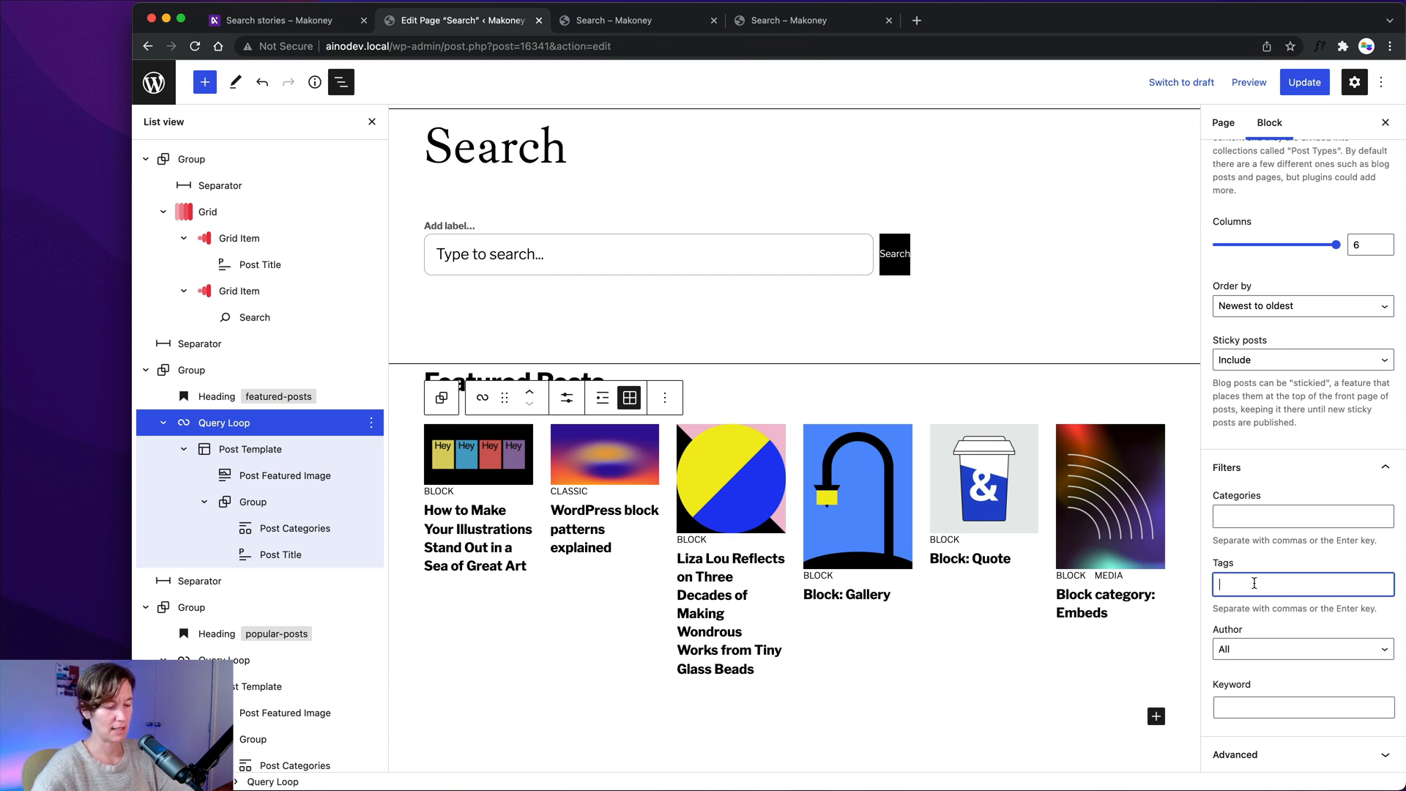
{"action": "type", "text": "Featured"}
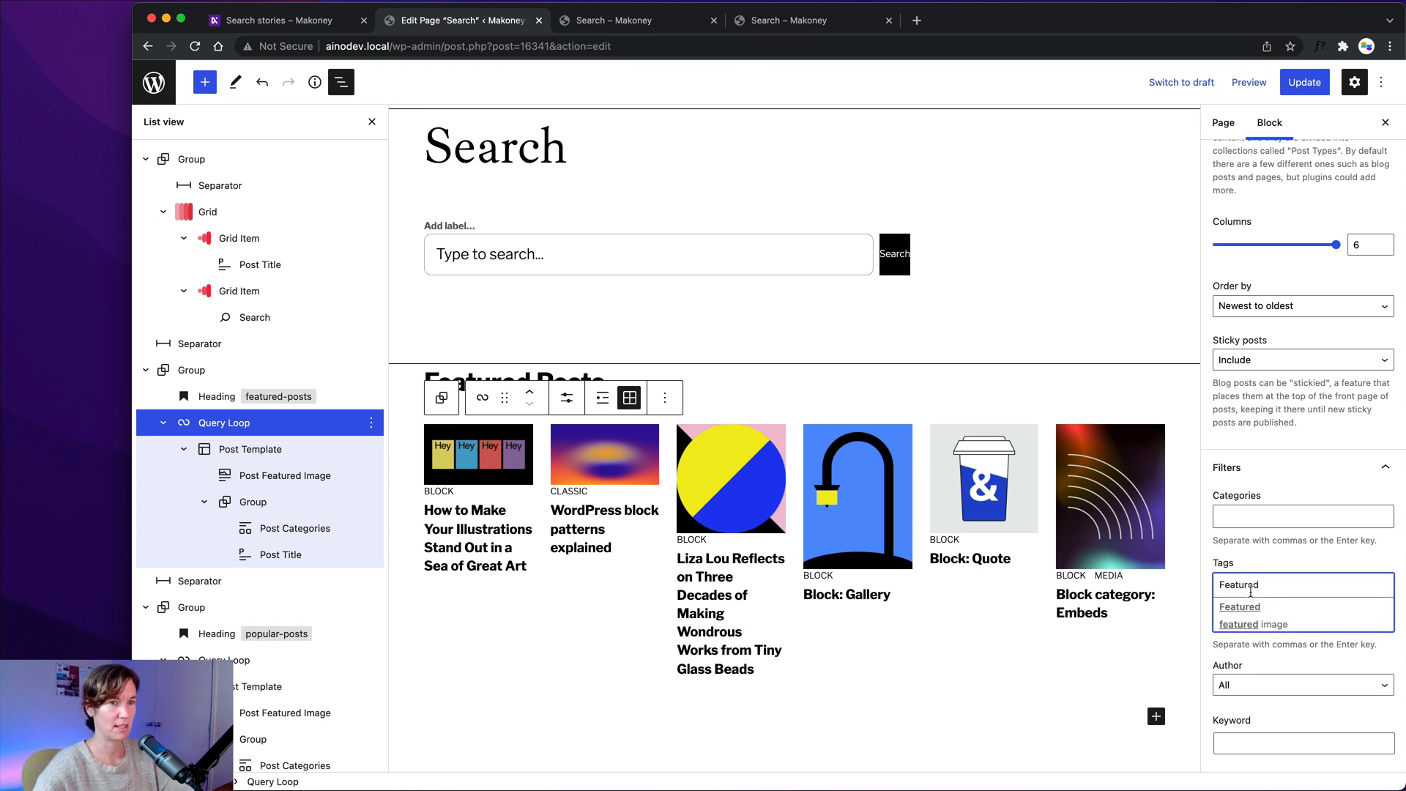
{"action": "left_click", "coordinate": [1252, 606]}
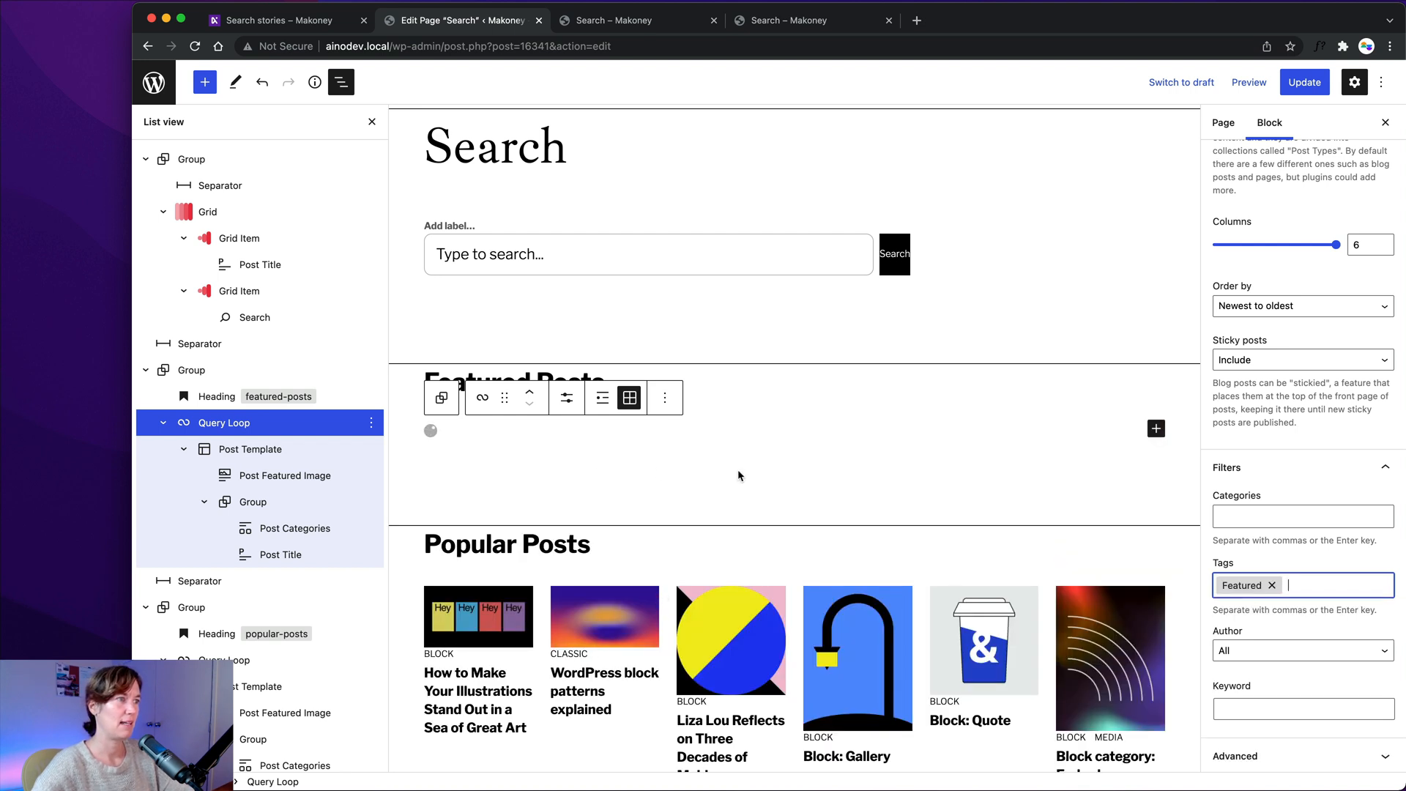
Step: Change the Popular Posts heading text to "Editors Picks"
{"action": "scroll", "coordinate": [522, 539], "scroll_direction": "down", "scroll_amount": 5}
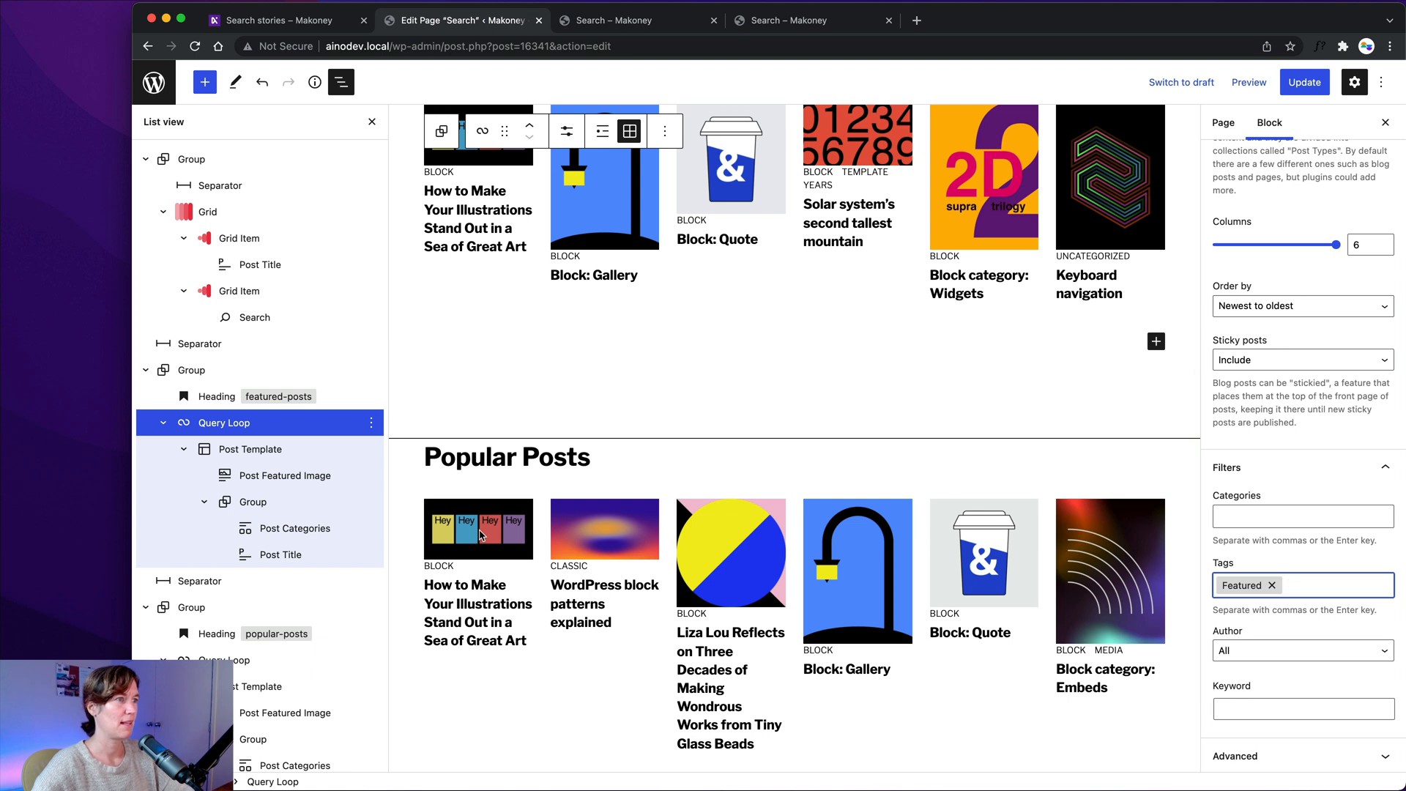
{"action": "left_click", "coordinate": [541, 460]}
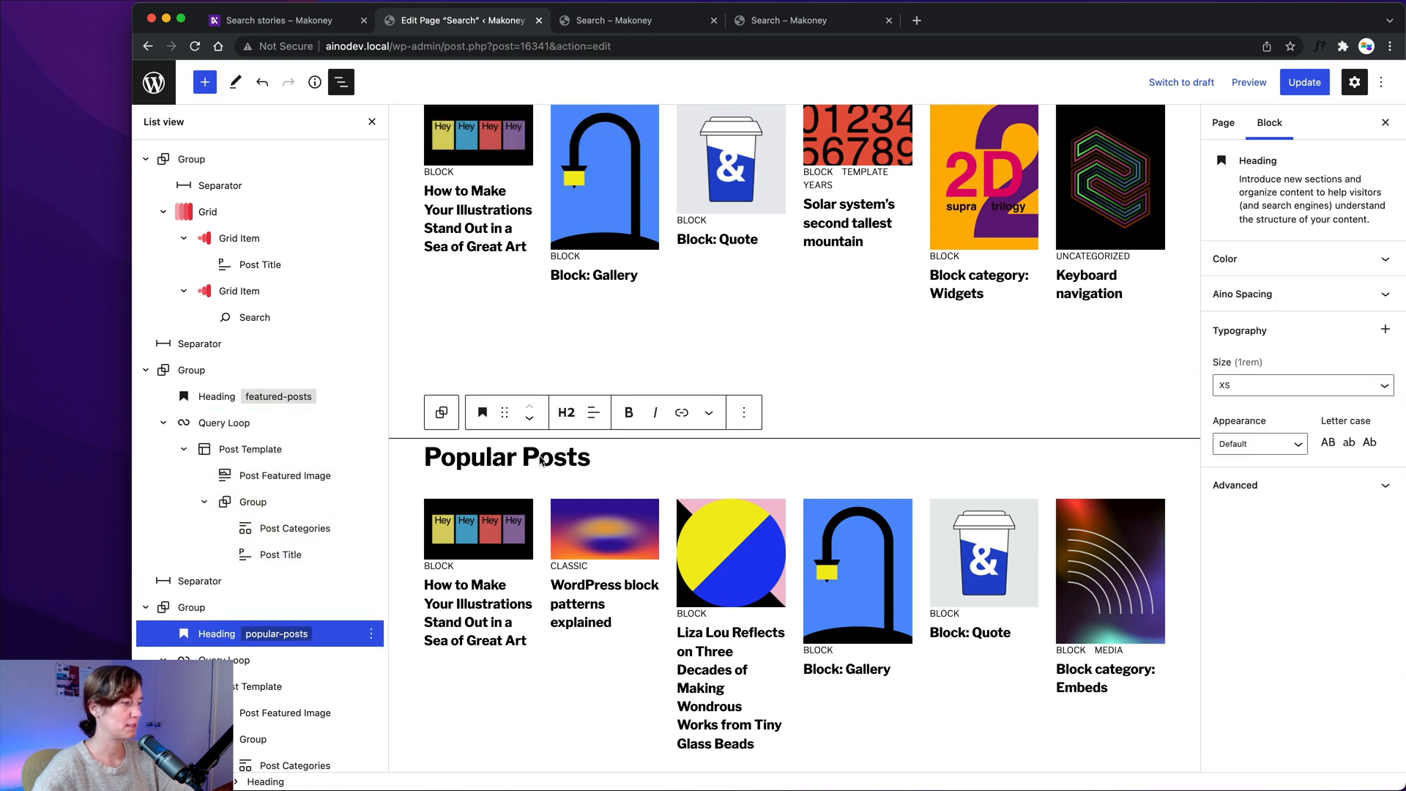
{"action": "left_click_drag", "start_coordinate": [593, 460], "coordinate": [427, 459]}
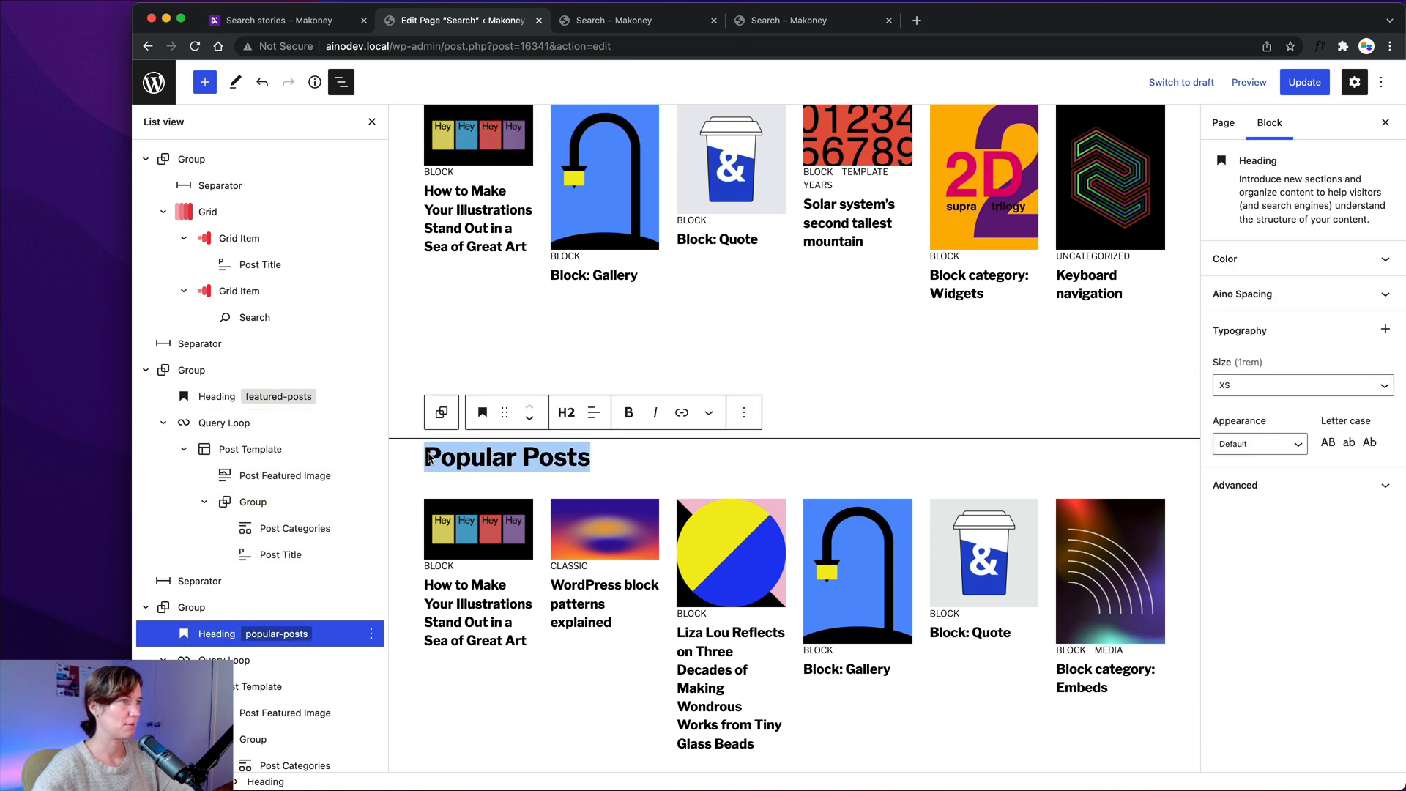
{"action": "type", "text": "S"}
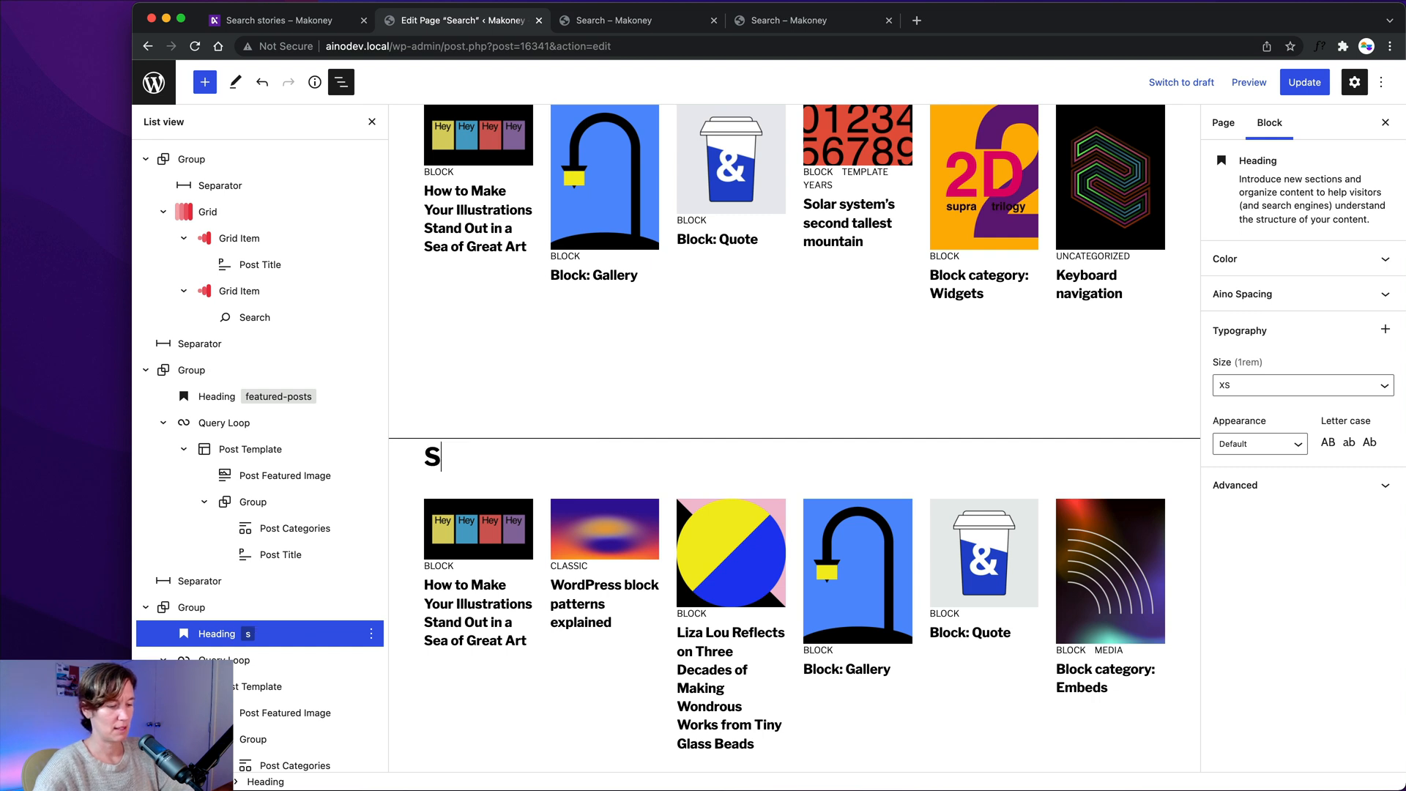
{"action": "key", "text": "BackSpace"}
{"action": "type", "text": "Editor"}
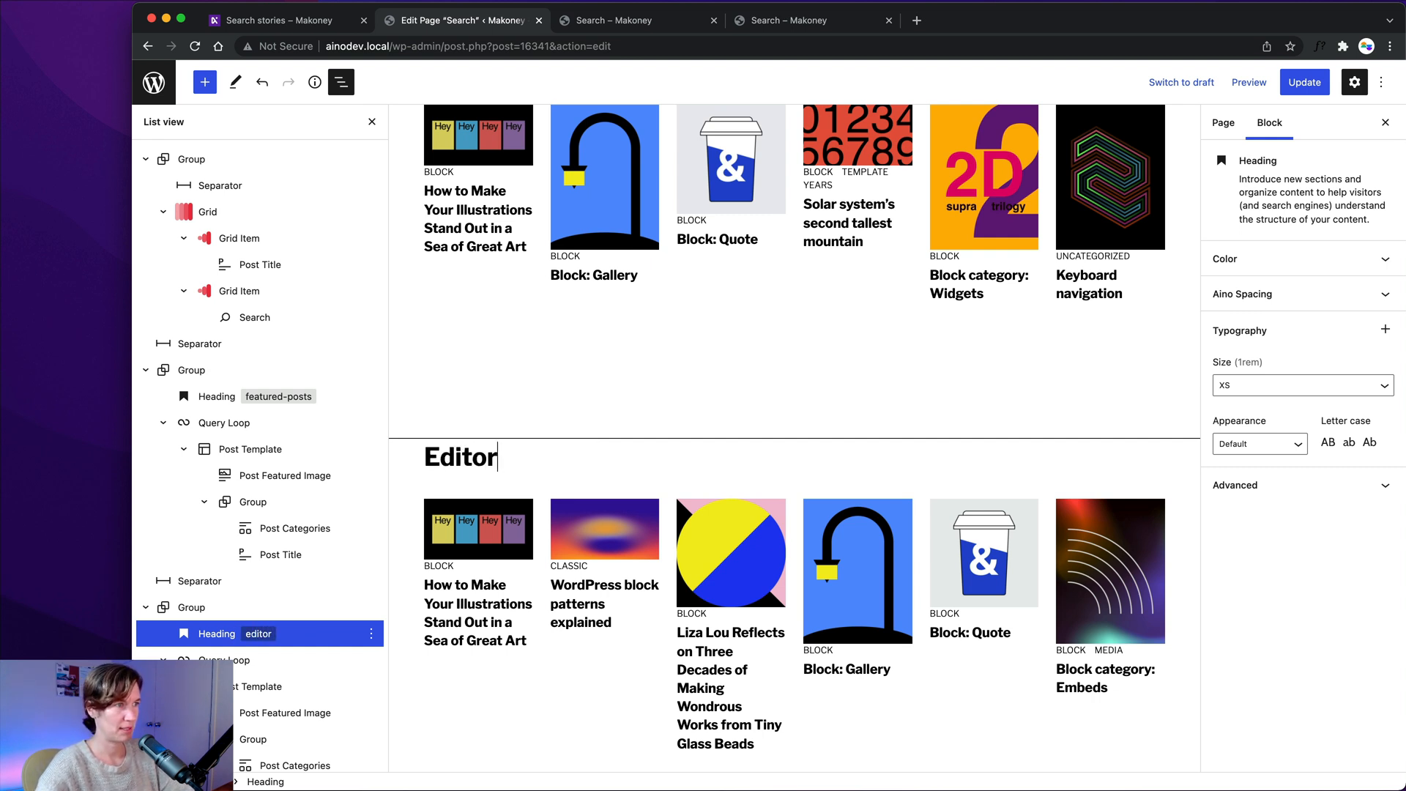
{"action": "type", "text": "s Pic"}
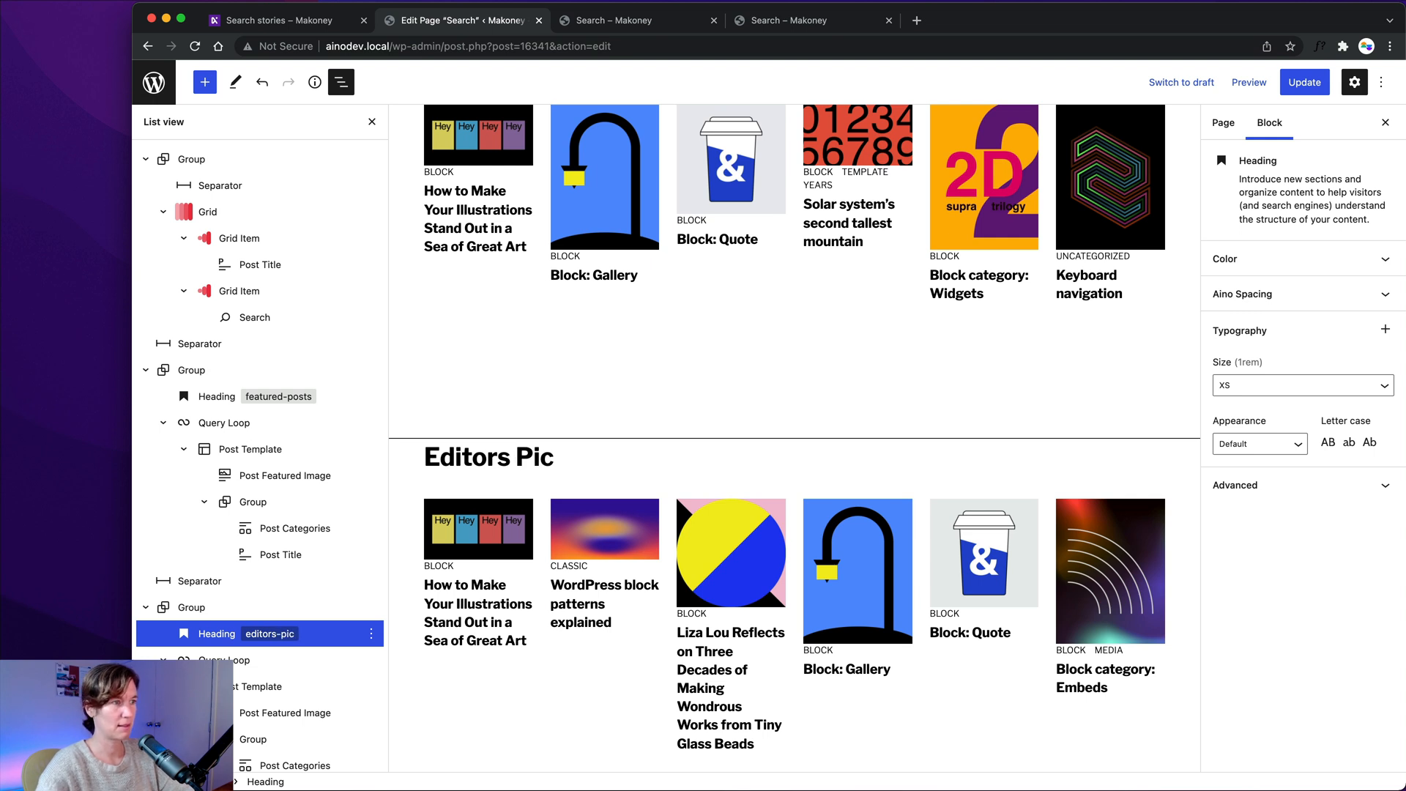
{"action": "type", "text": "ks"}
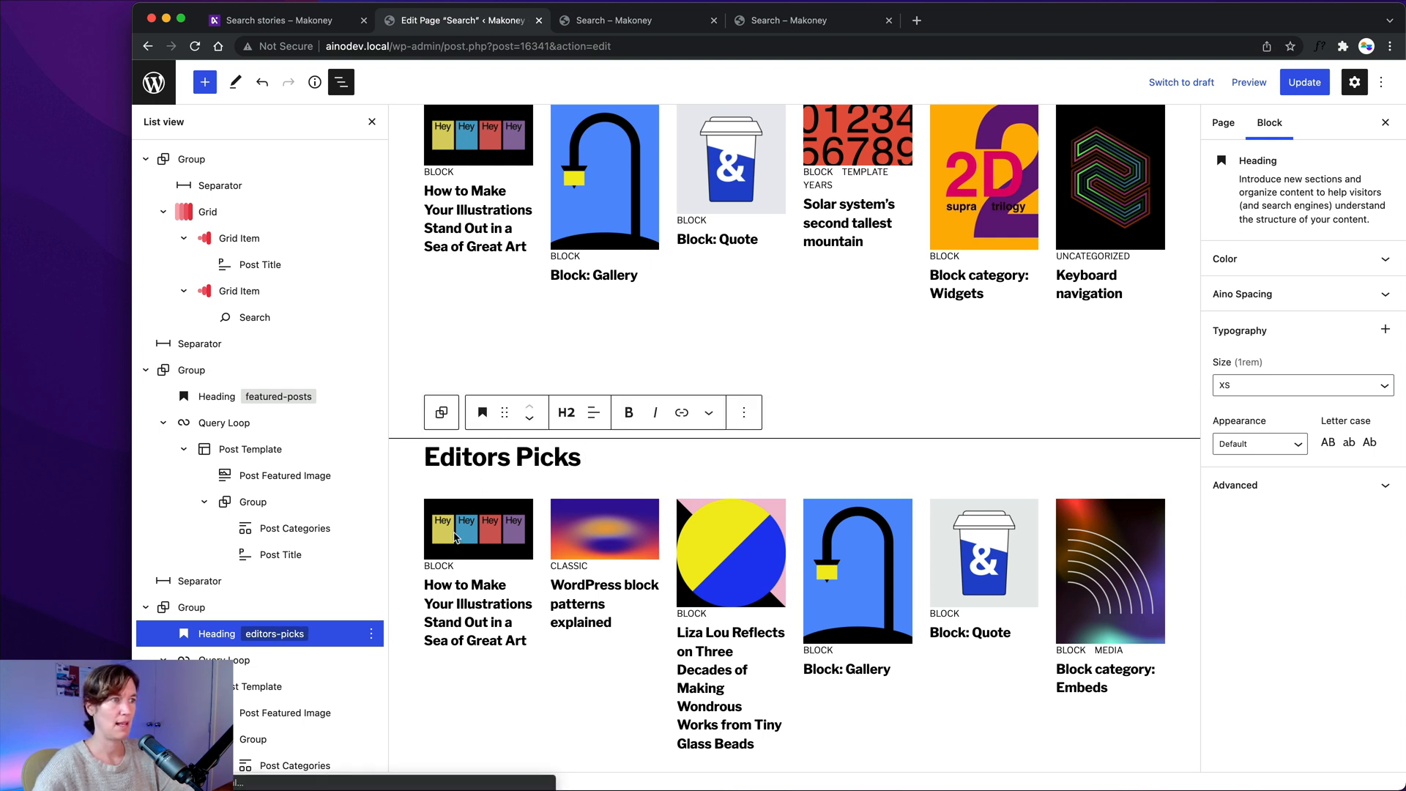
Step: Filter the Query Loop under the Editors Picks heading by the tag "StaffPicks" and check both post sections
{"action": "left_click", "coordinate": [452, 539]}
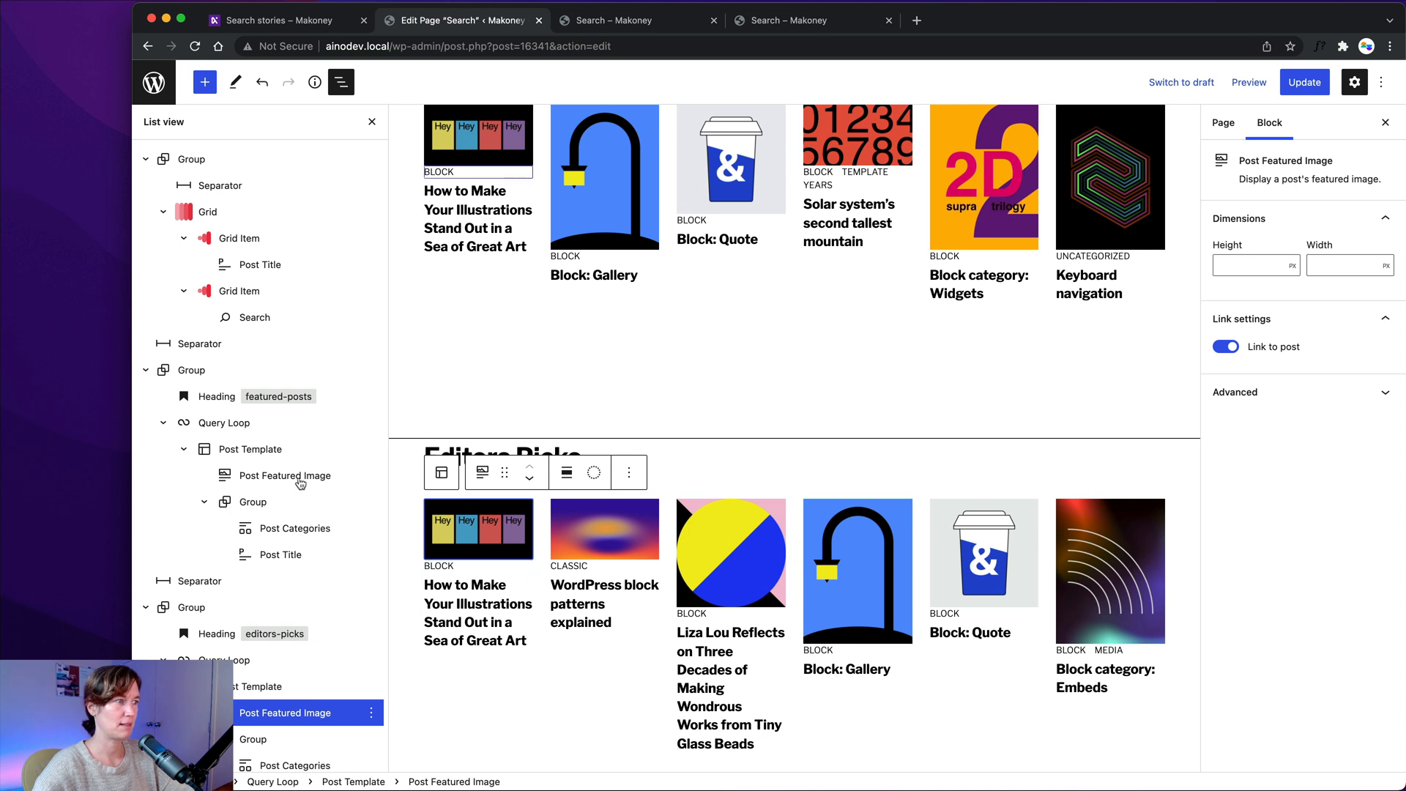
{"action": "scroll", "coordinate": [304, 492], "scroll_direction": "down", "scroll_amount": 1}
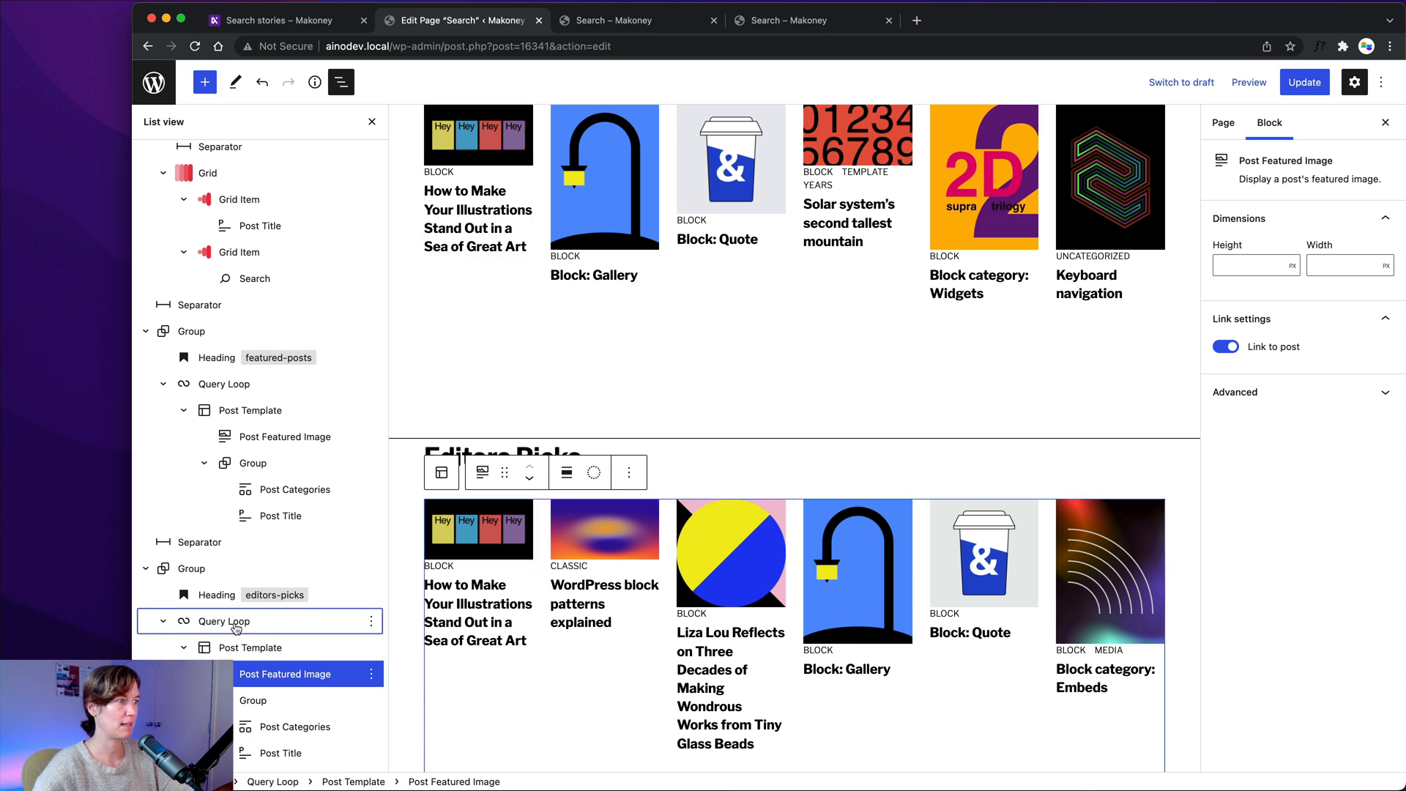
{"action": "left_click", "coordinate": [225, 625]}
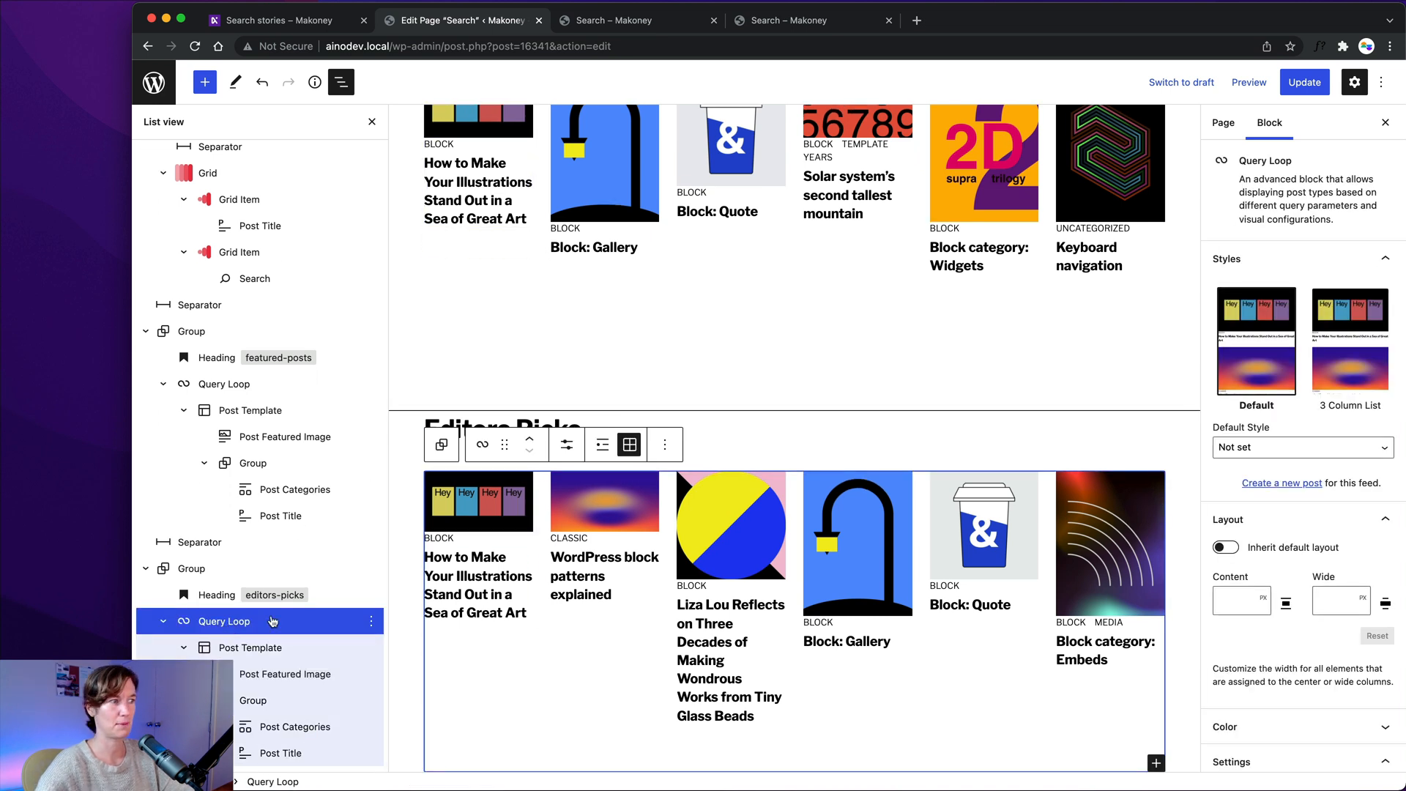
{"action": "scroll", "coordinate": [1281, 446], "scroll_direction": "down", "scroll_amount": 10}
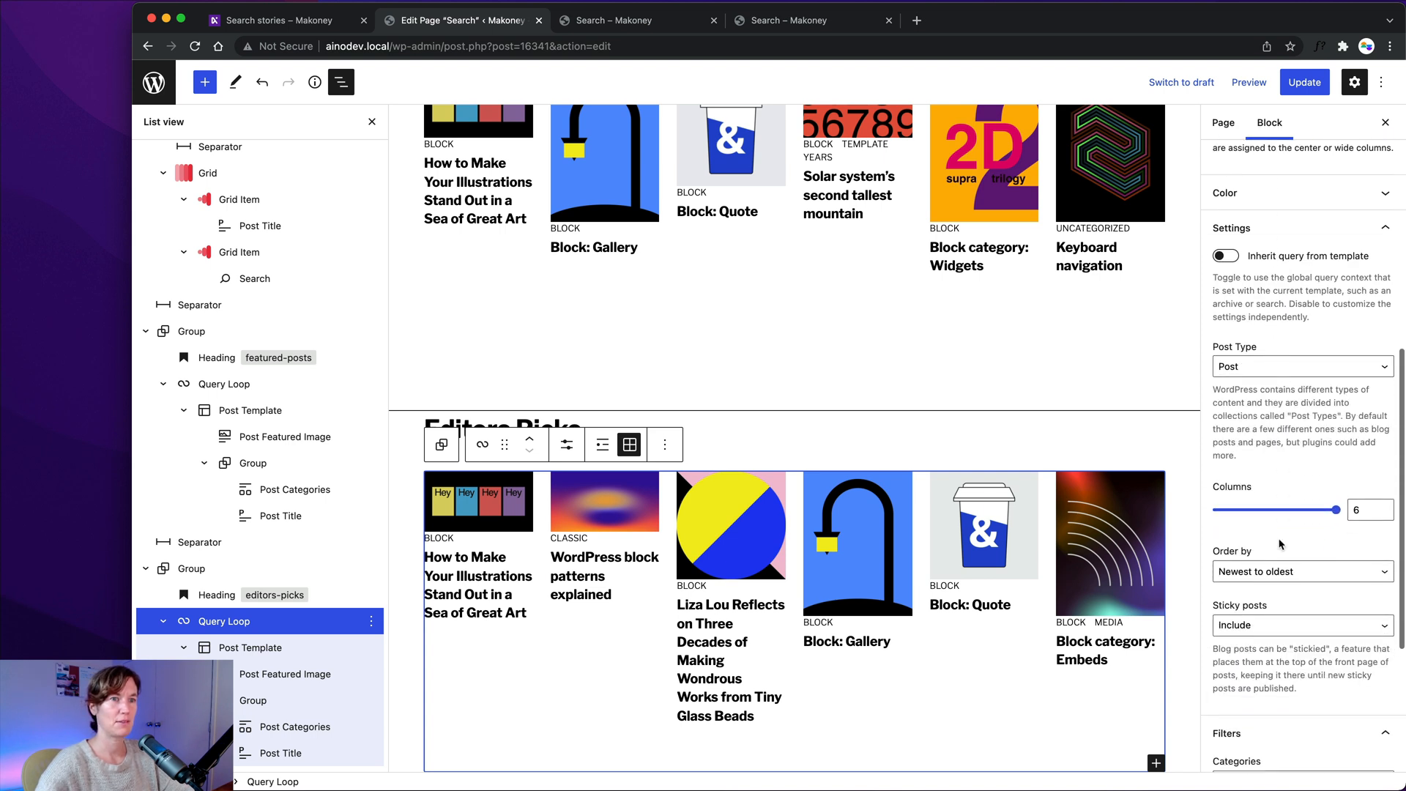
{"action": "scroll", "coordinate": [1280, 446], "scroll_direction": "down", "scroll_amount": 5}
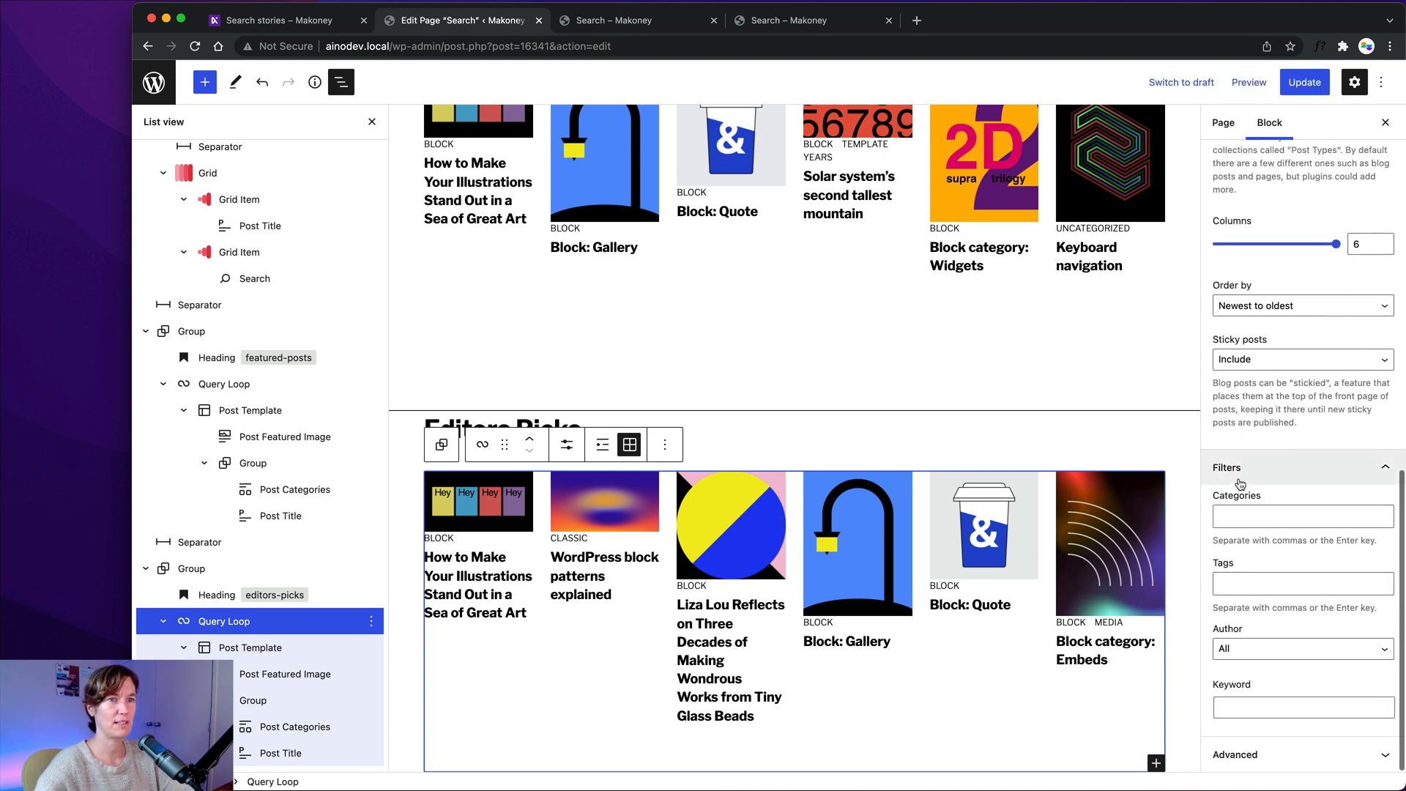
{"action": "left_click", "coordinate": [1238, 586]}
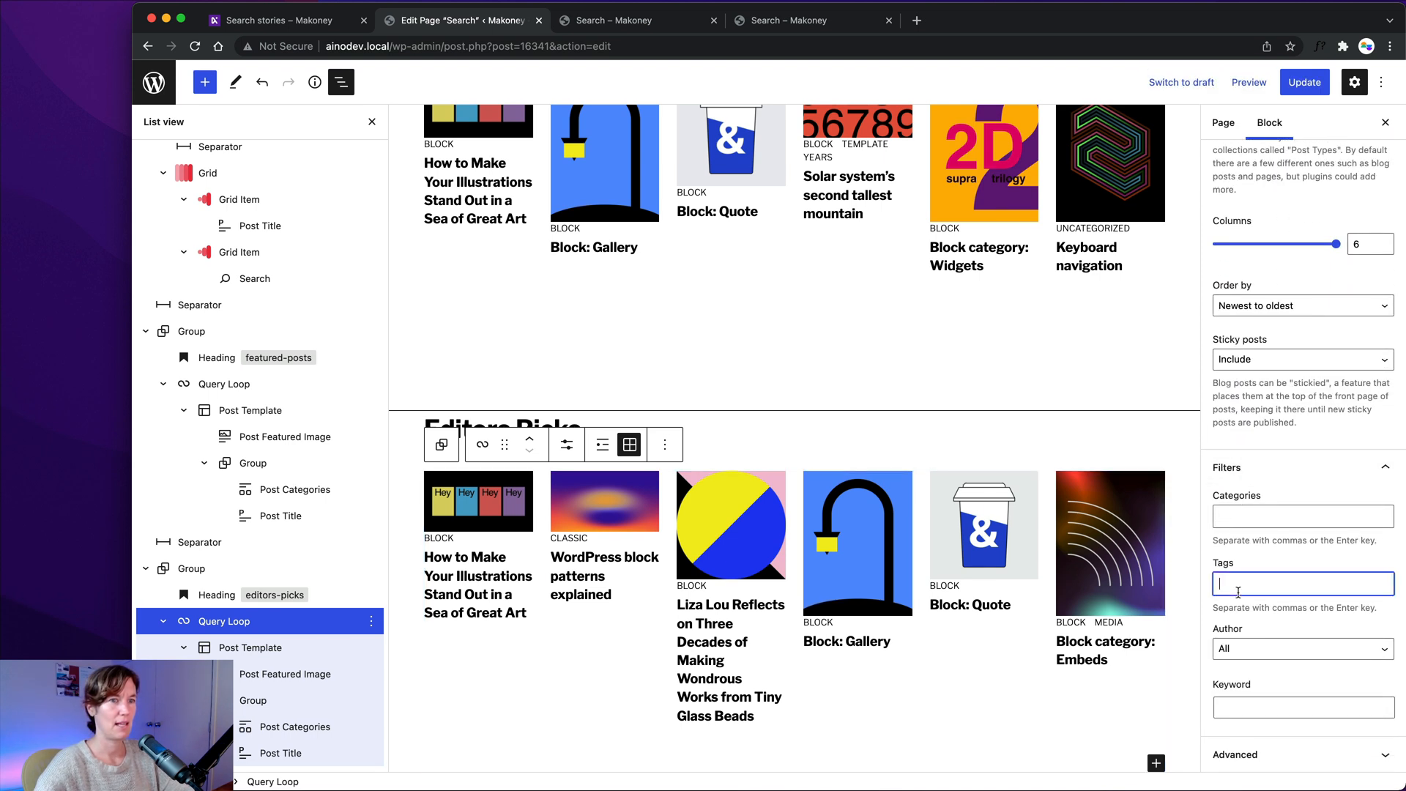
{"action": "type", "text": "Staff"}
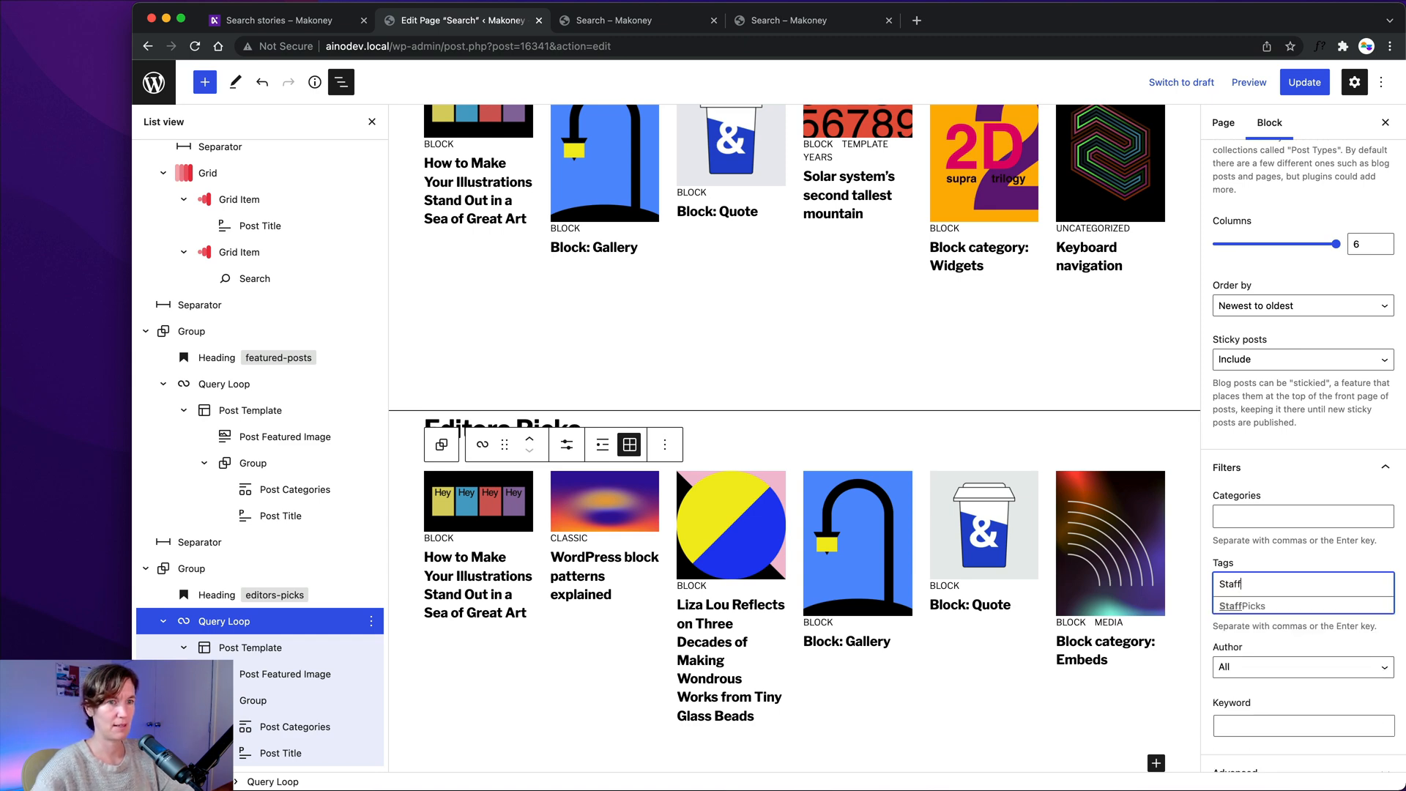
{"action": "left_click", "coordinate": [1243, 608]}
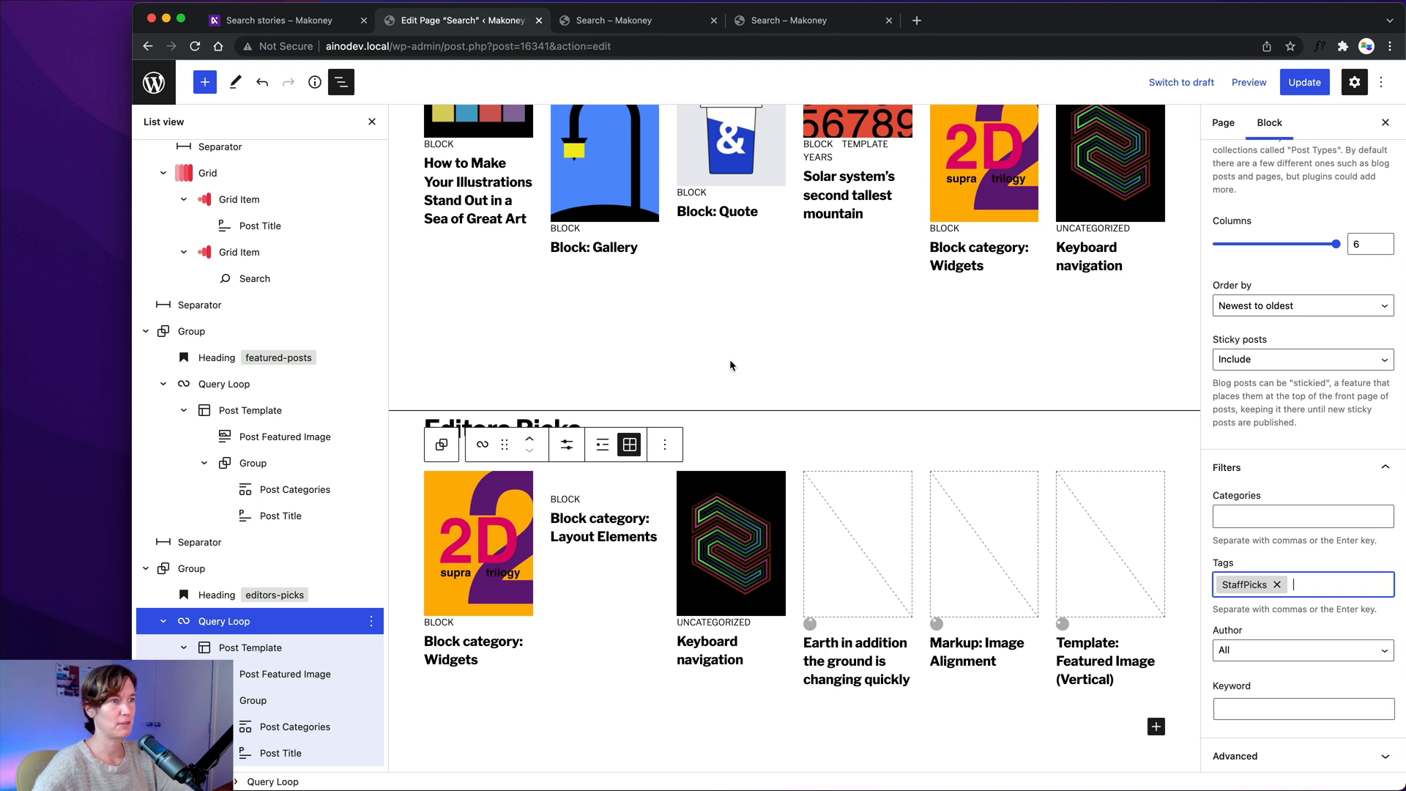
{"action": "scroll", "coordinate": [729, 359], "scroll_direction": "up", "scroll_amount": 3}
{"action": "scroll", "coordinate": [730, 359], "scroll_direction": "down", "scroll_amount": 4}
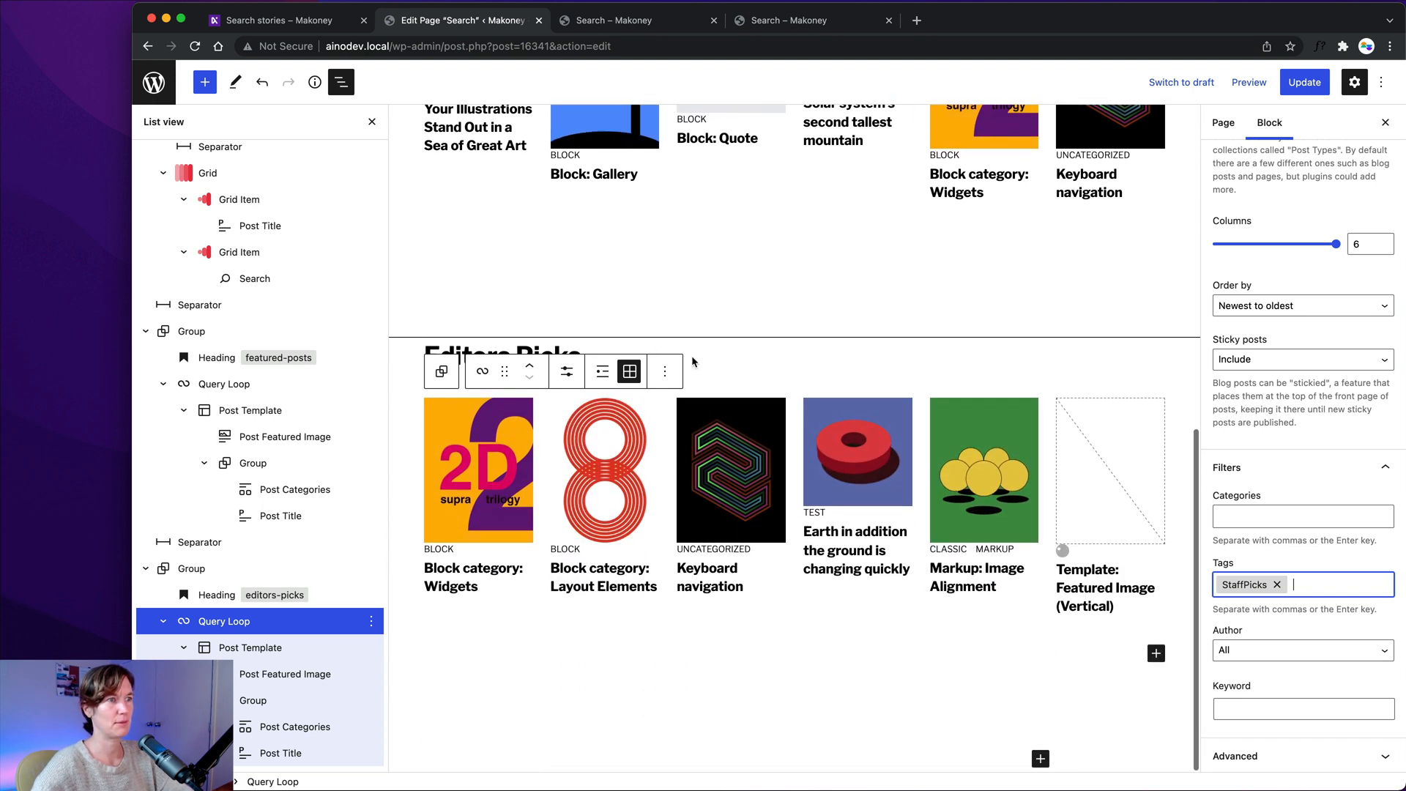
{"action": "scroll", "coordinate": [691, 354], "scroll_direction": "up", "scroll_amount": 2}
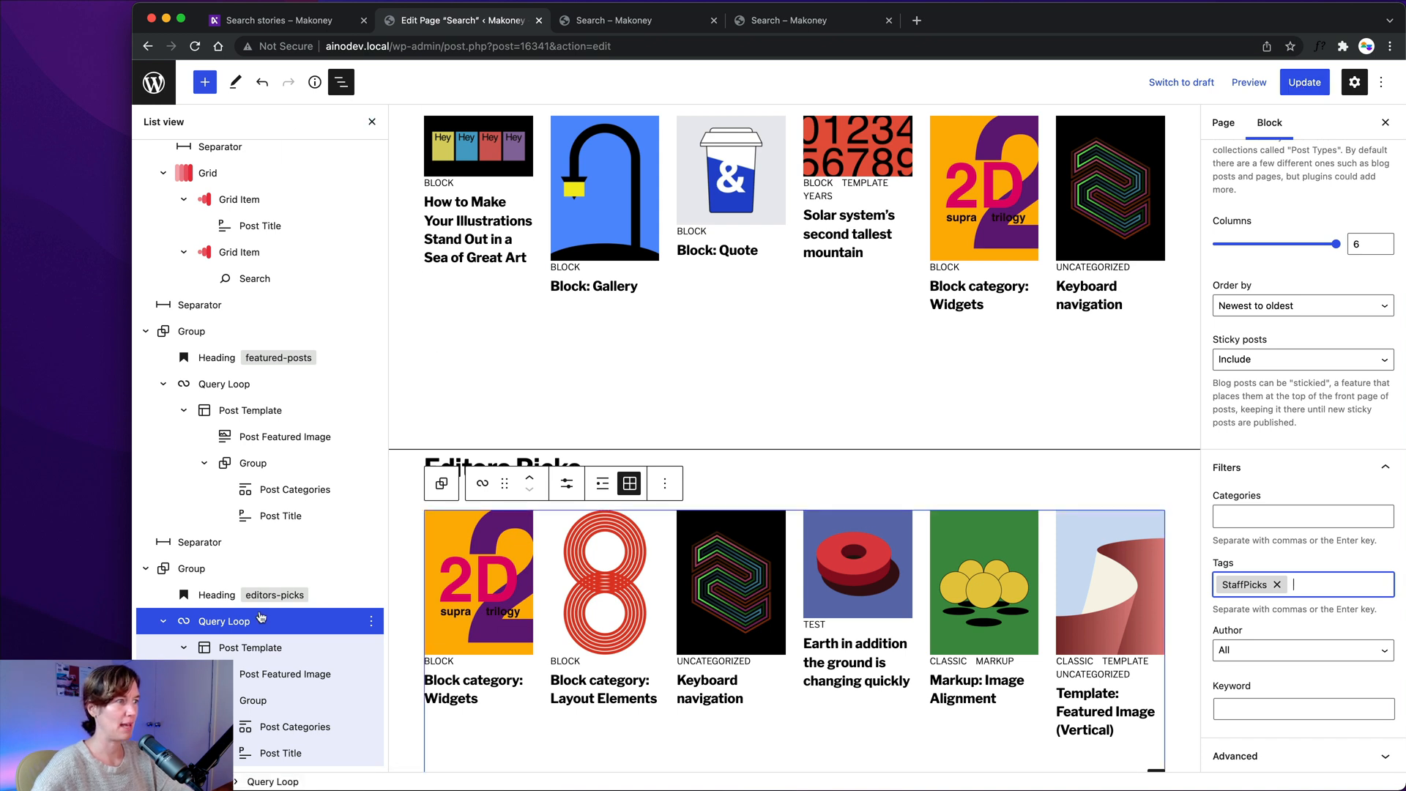
Step: Try narrower column counts down to 3 for the Editors Picks Query Loop and settle on 5 columns
{"action": "left_click", "coordinate": [226, 621]}
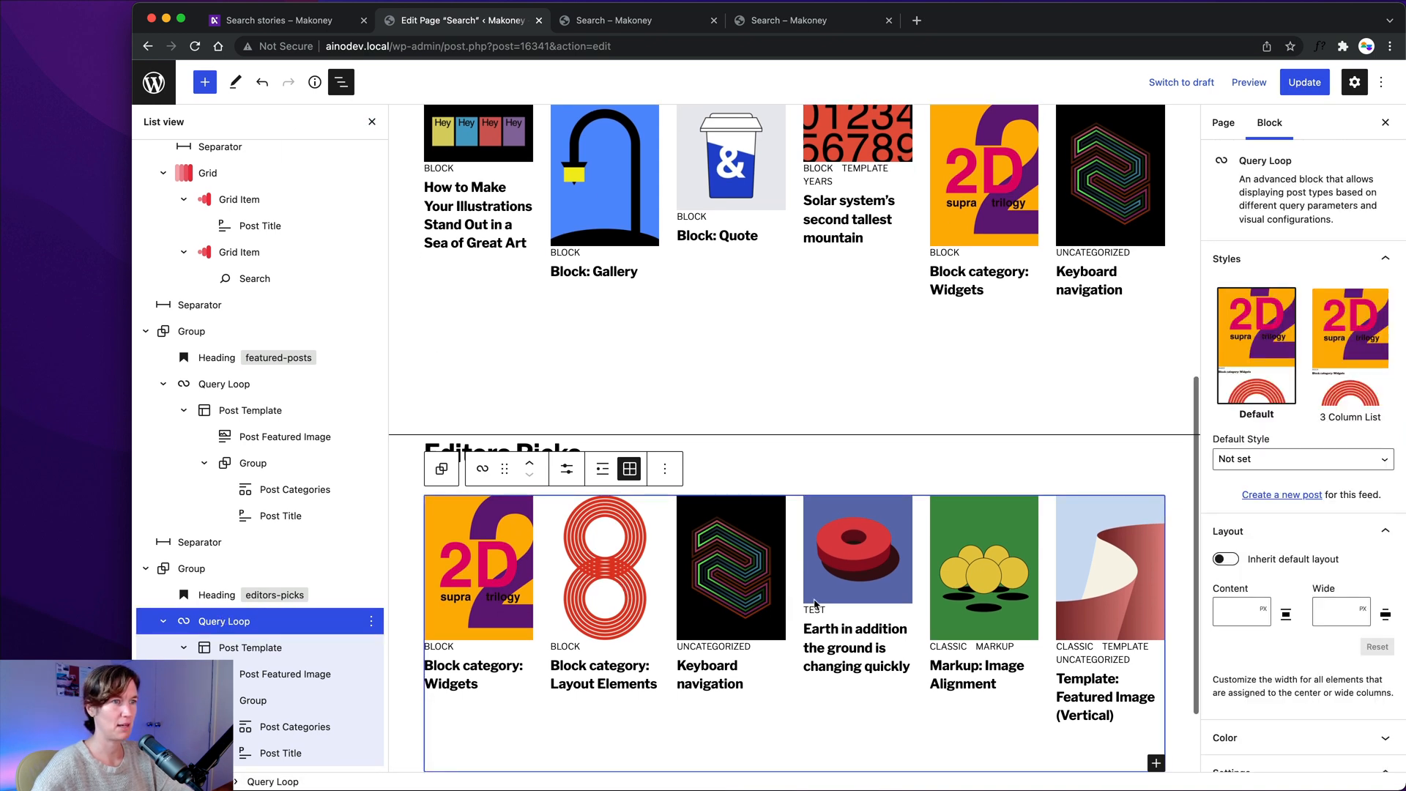
{"action": "scroll", "coordinate": [771, 595], "scroll_direction": "down", "scroll_amount": 2}
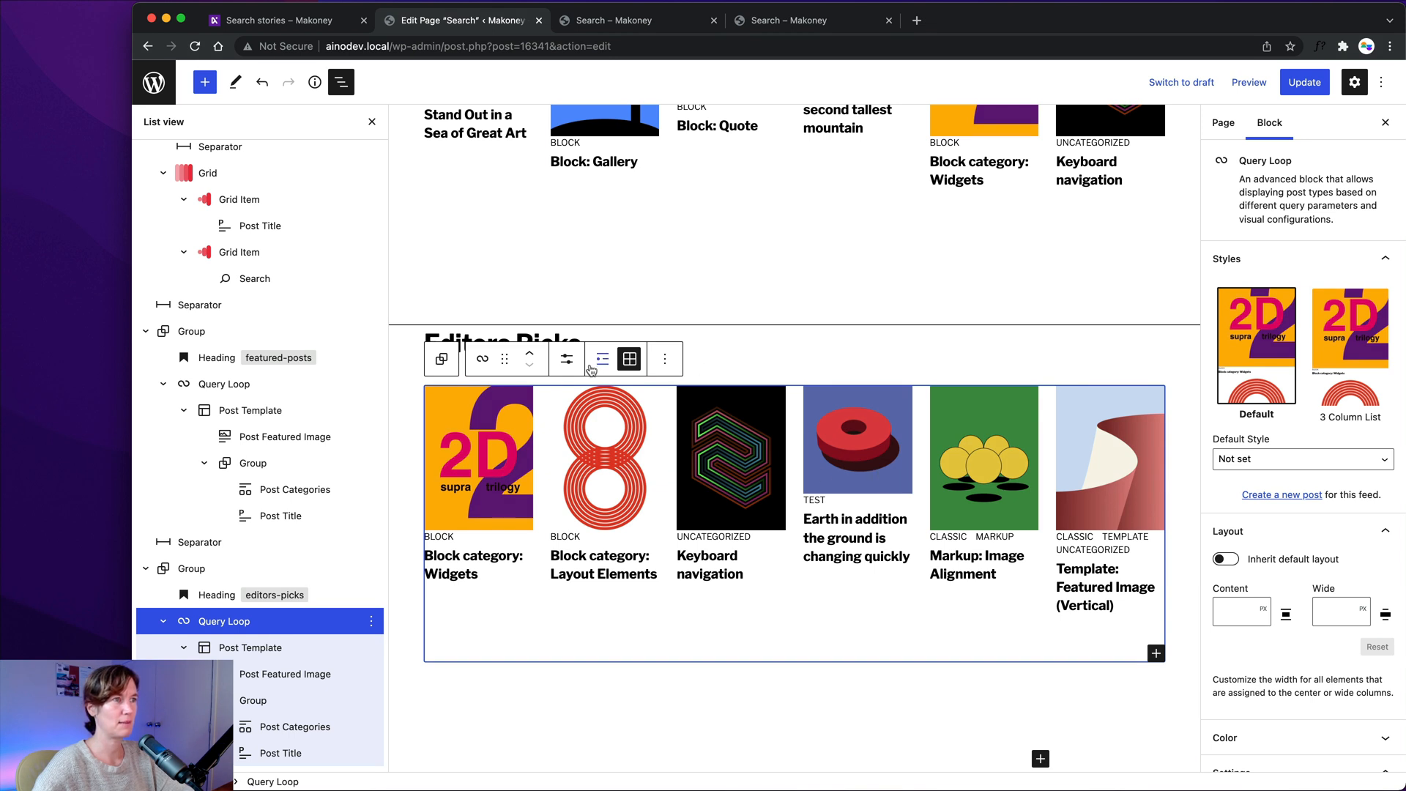
{"action": "scroll", "coordinate": [1282, 551], "scroll_direction": "down", "scroll_amount": 5}
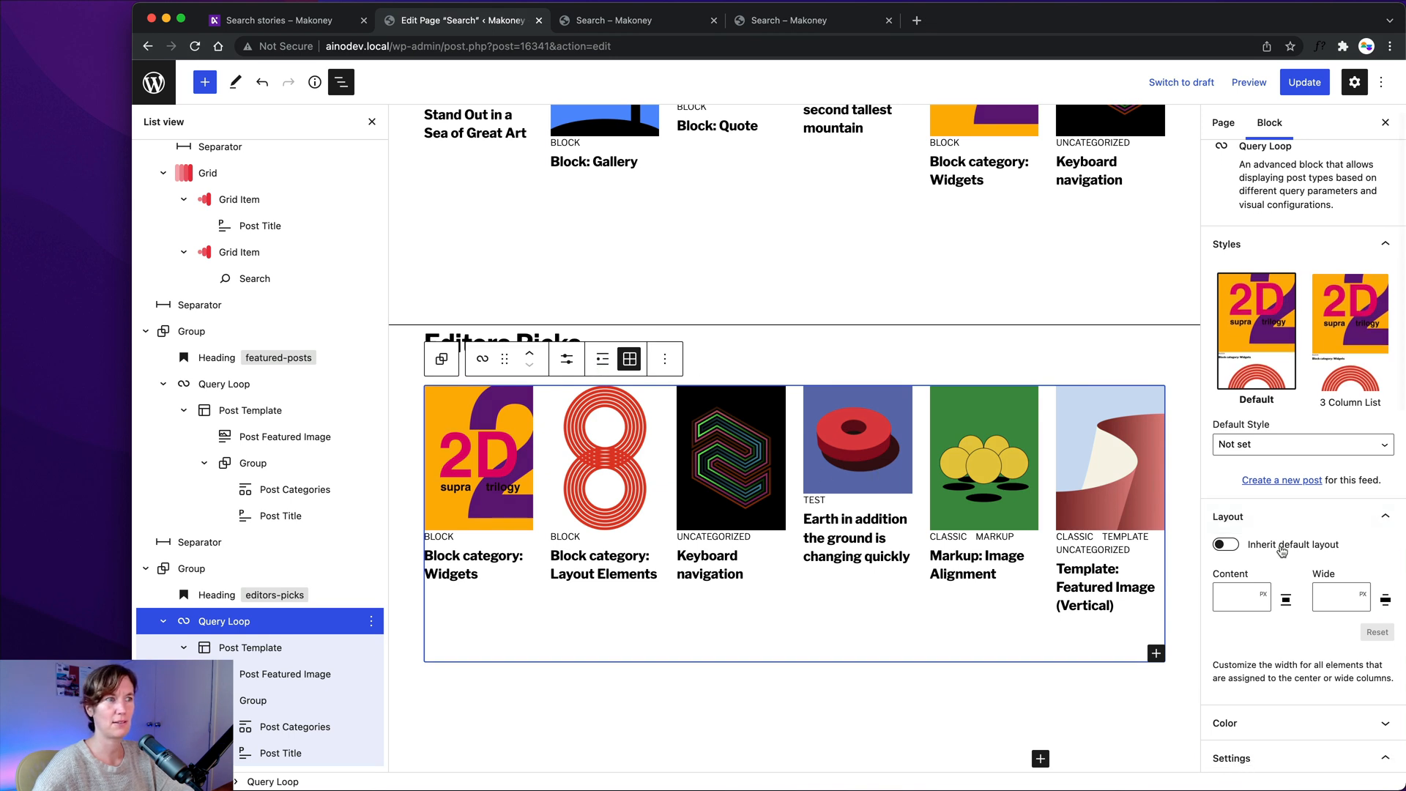
{"action": "scroll", "coordinate": [1282, 551], "scroll_direction": "down", "scroll_amount": 1}
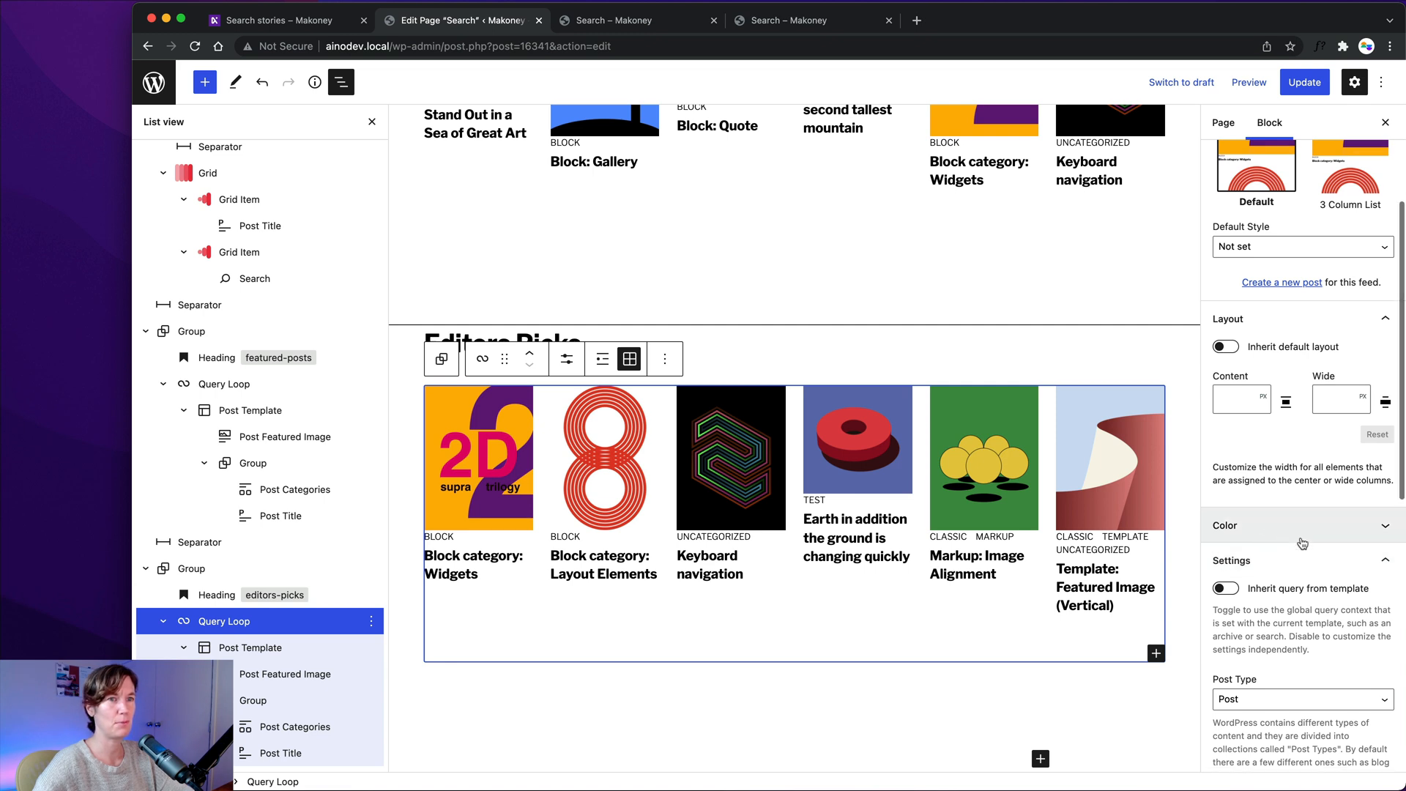
{"action": "scroll", "coordinate": [1282, 439], "scroll_direction": "down", "scroll_amount": 8}
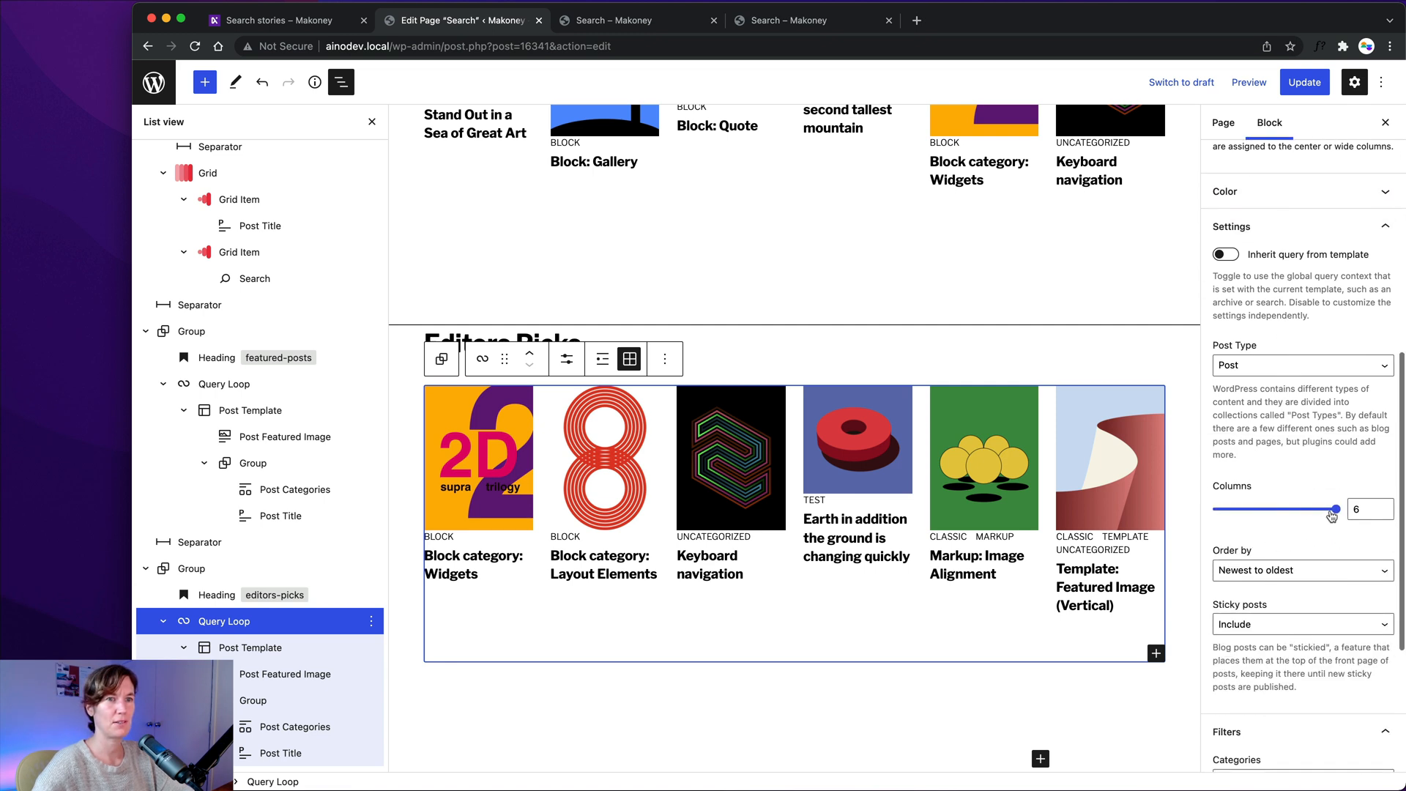
{"action": "left_click", "coordinate": [1336, 510]}
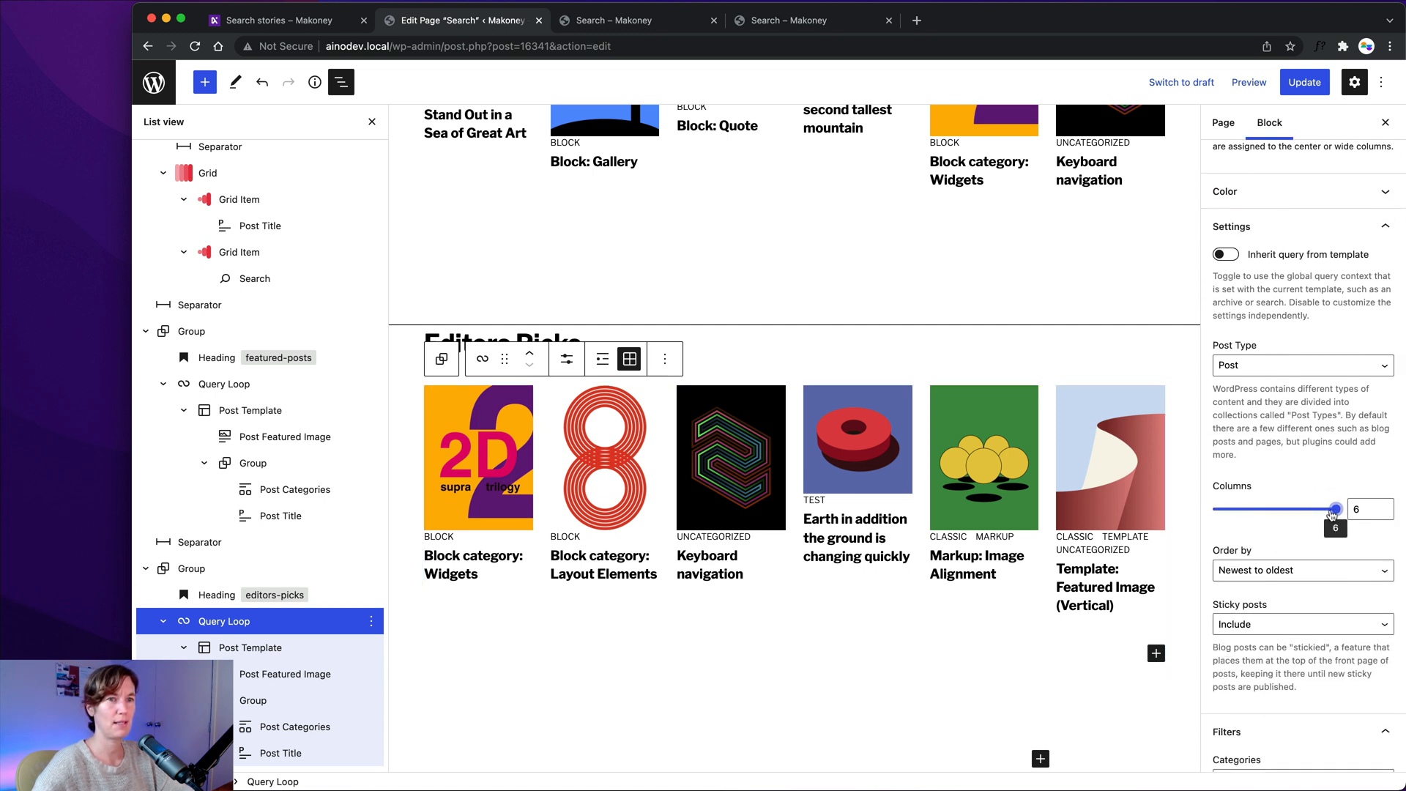
{"action": "left_click", "coordinate": [1384, 513]}
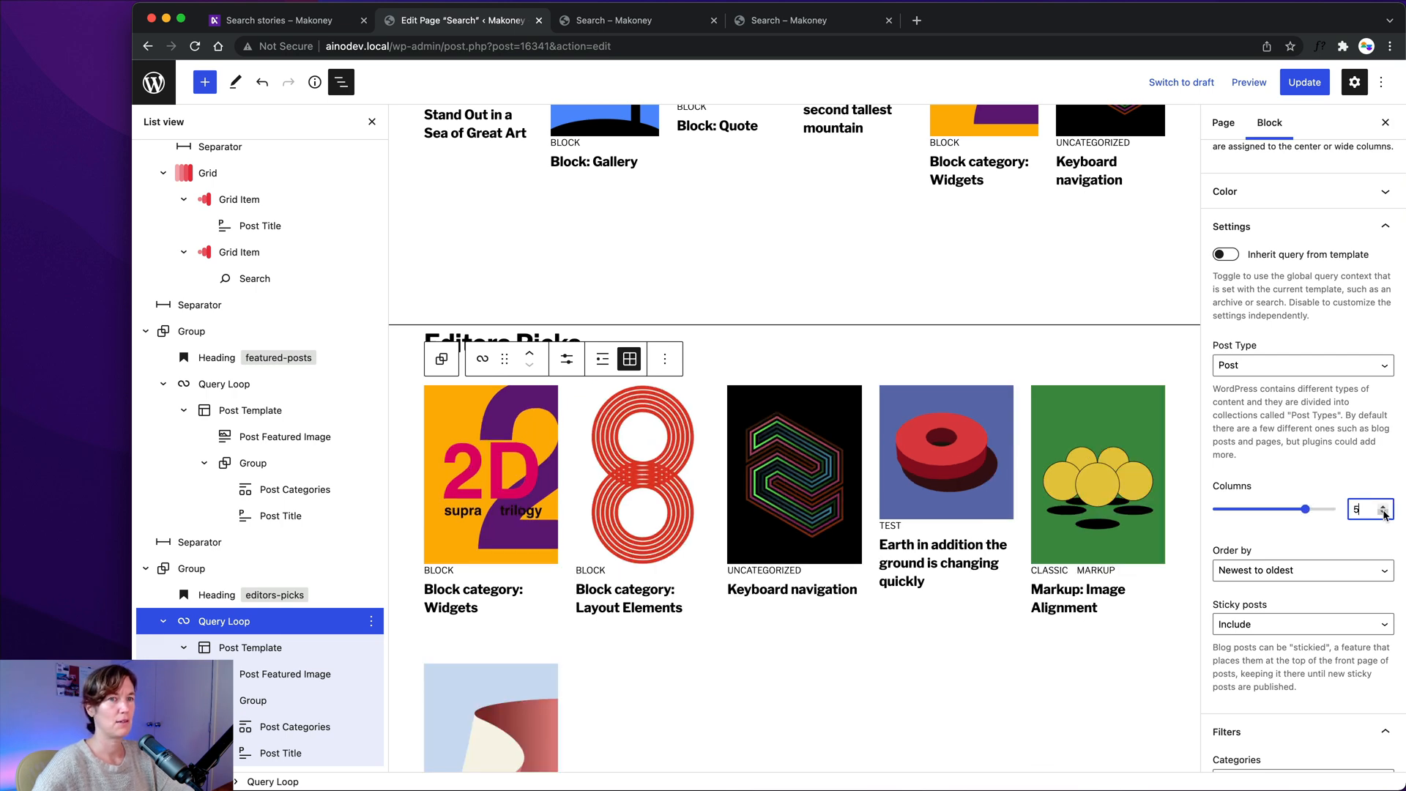
{"action": "left_click", "coordinate": [1384, 512]}
{"action": "left_click", "coordinate": [1383, 513]}
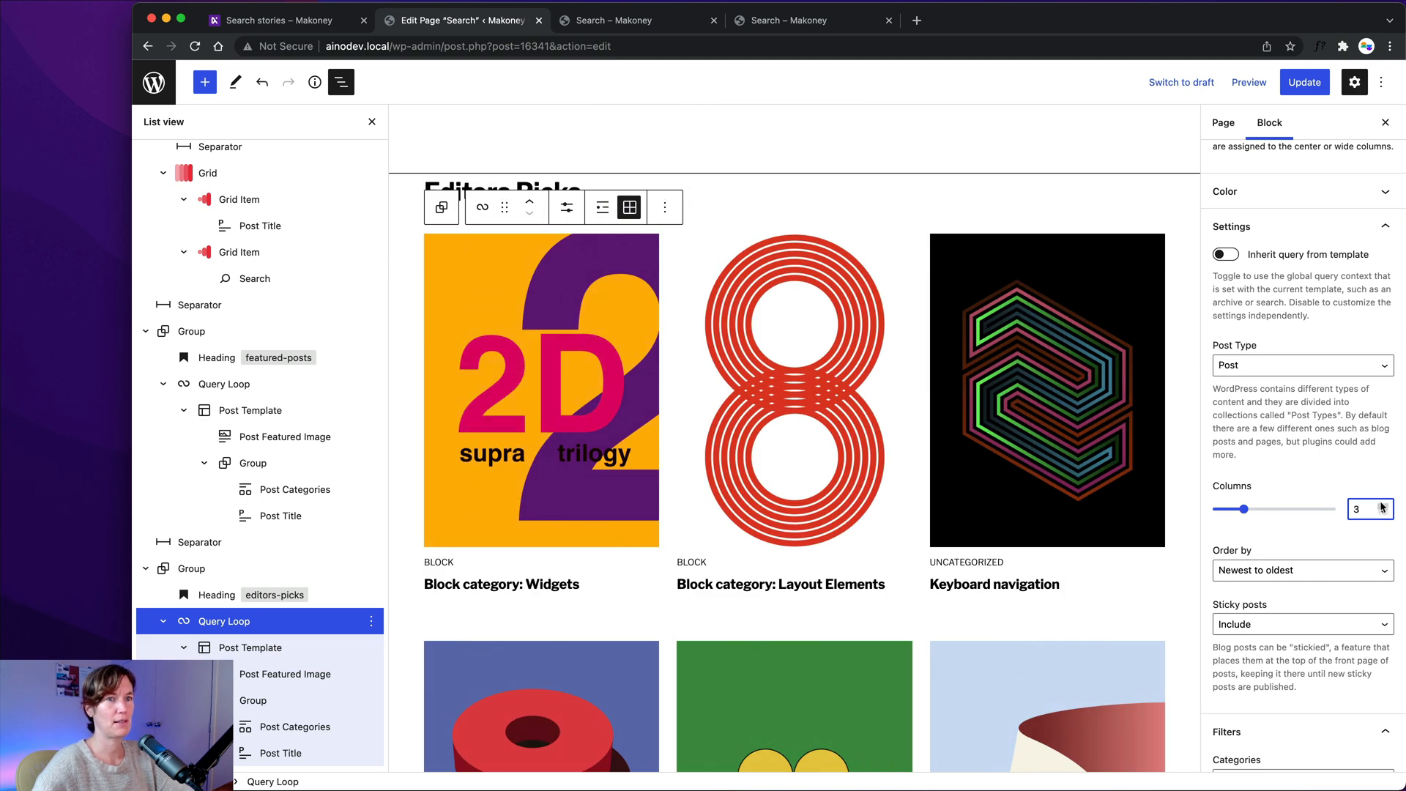
{"action": "left_click", "coordinate": [1383, 506]}
{"action": "left_click", "coordinate": [1384, 505]}
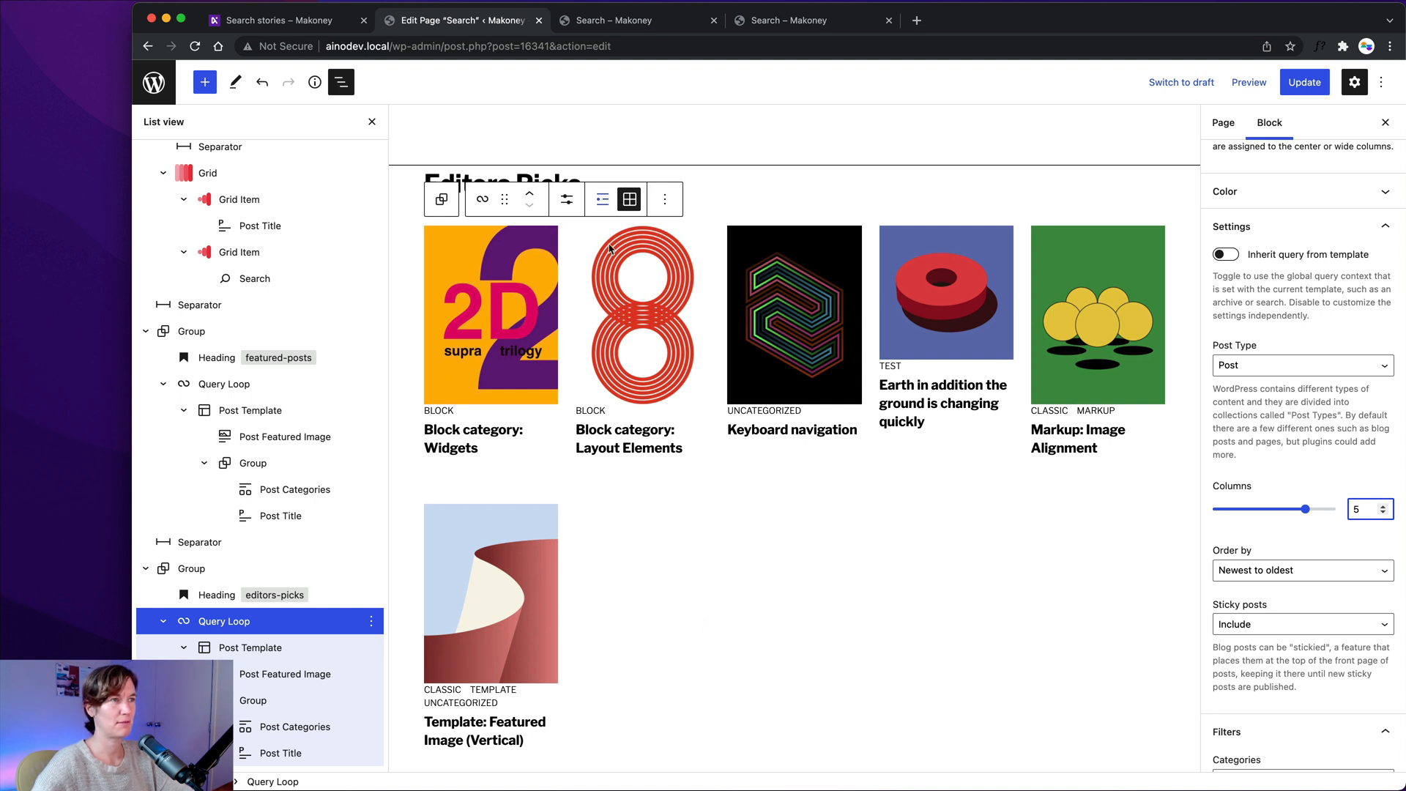
Step: Limit the Editors Picks Query Loop to 5 items per page and update the page
{"action": "left_click", "coordinate": [565, 205]}
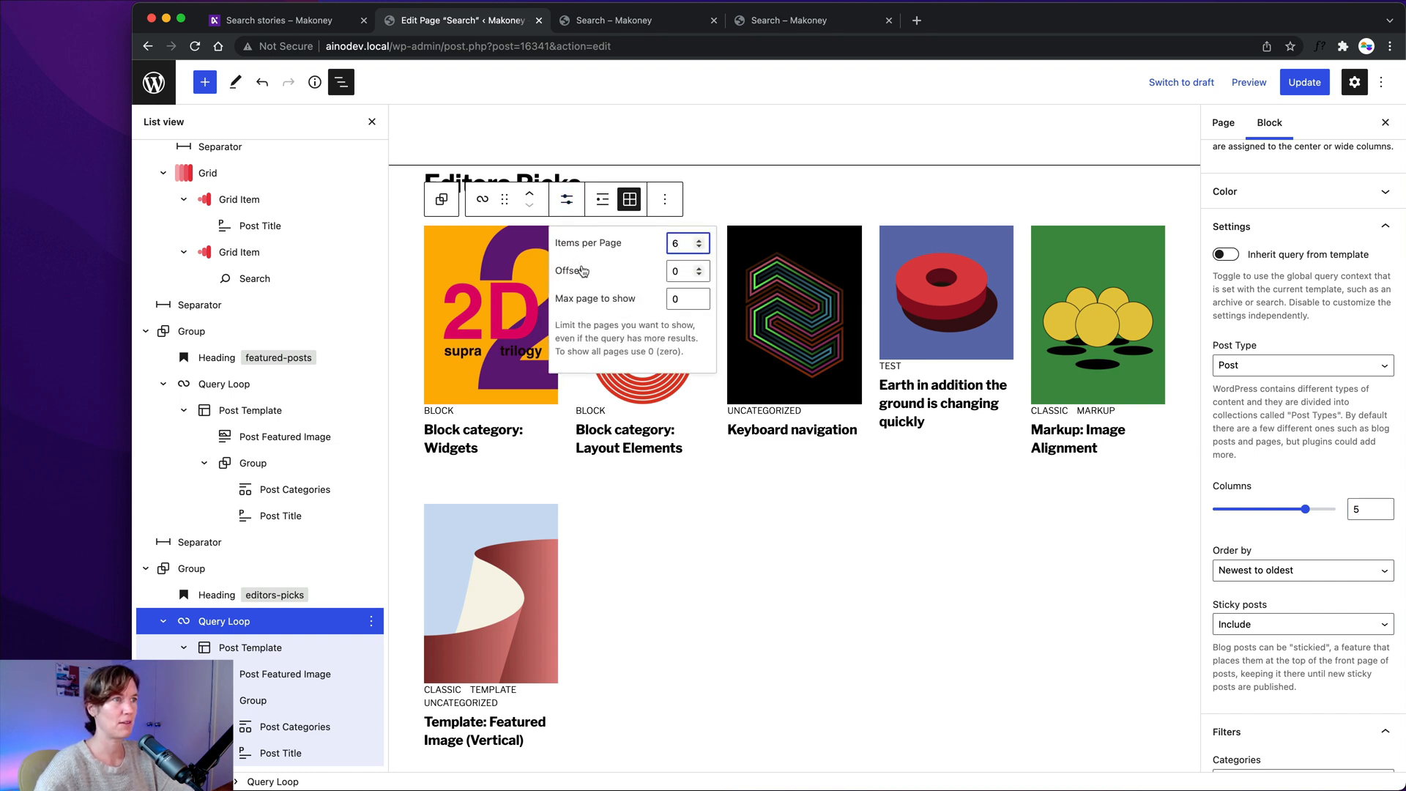
{"action": "left_click", "coordinate": [700, 248]}
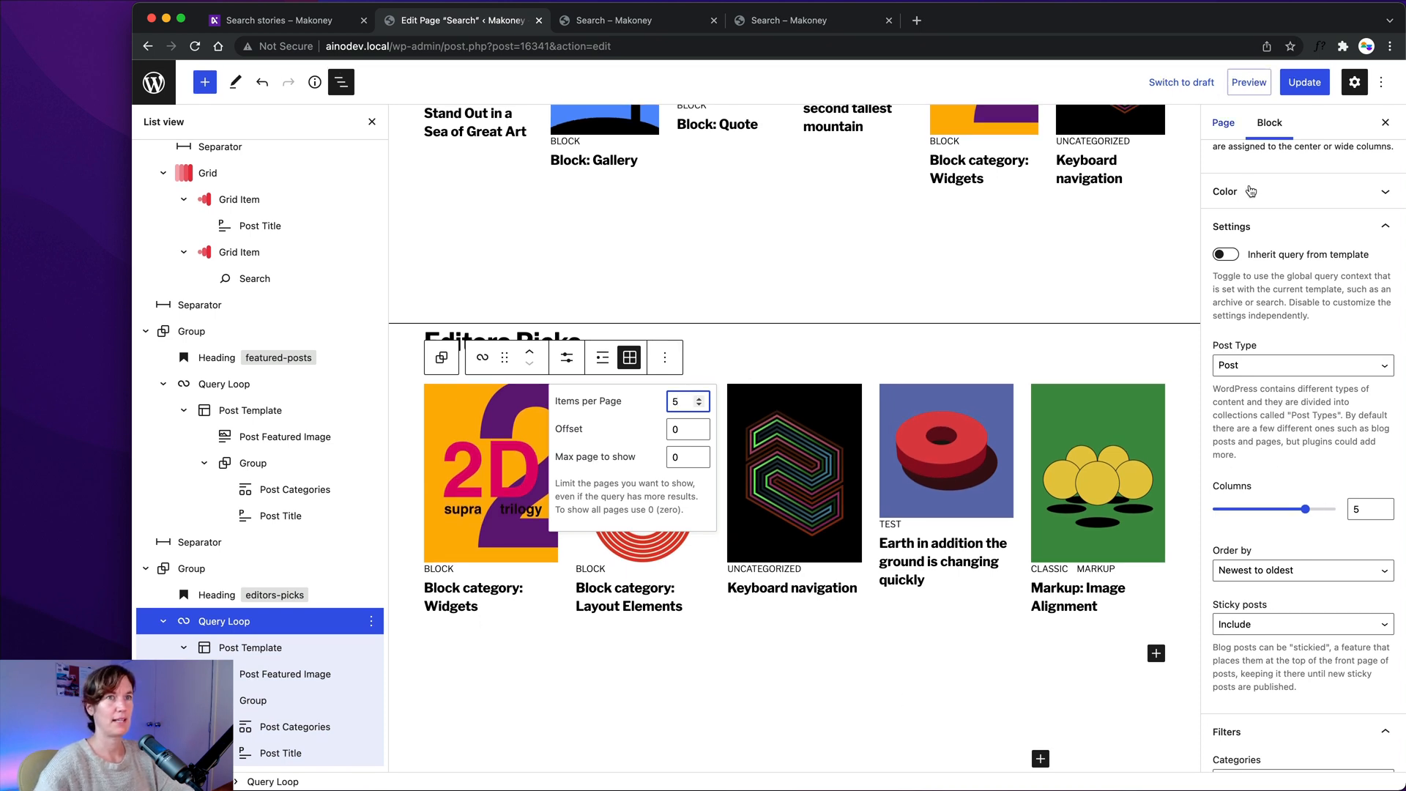
{"action": "left_click", "coordinate": [1302, 87]}
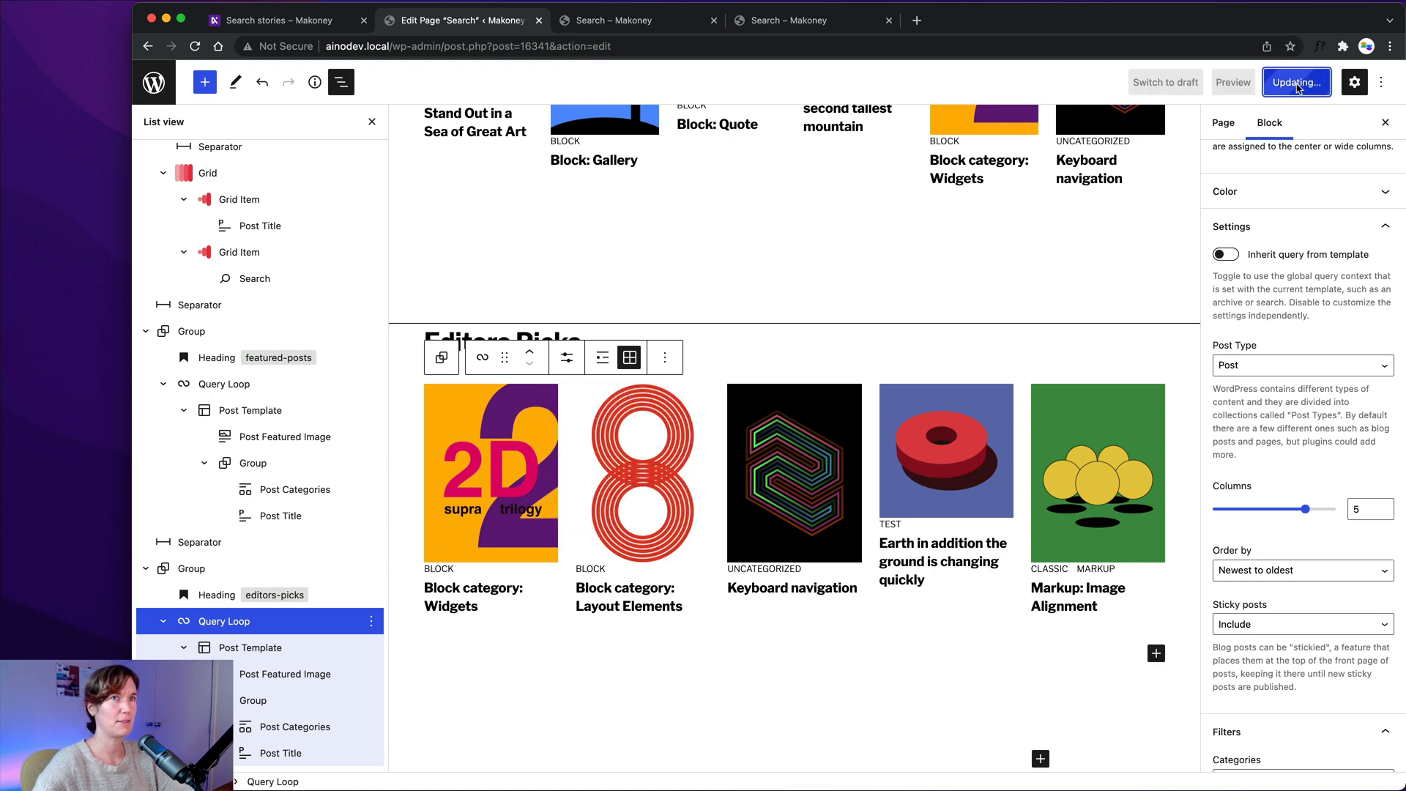
Step: Load the Search page without the preview parameters in its address and review the Featured Posts and Editors Picks sections
{"action": "left_click", "coordinate": [600, 21]}
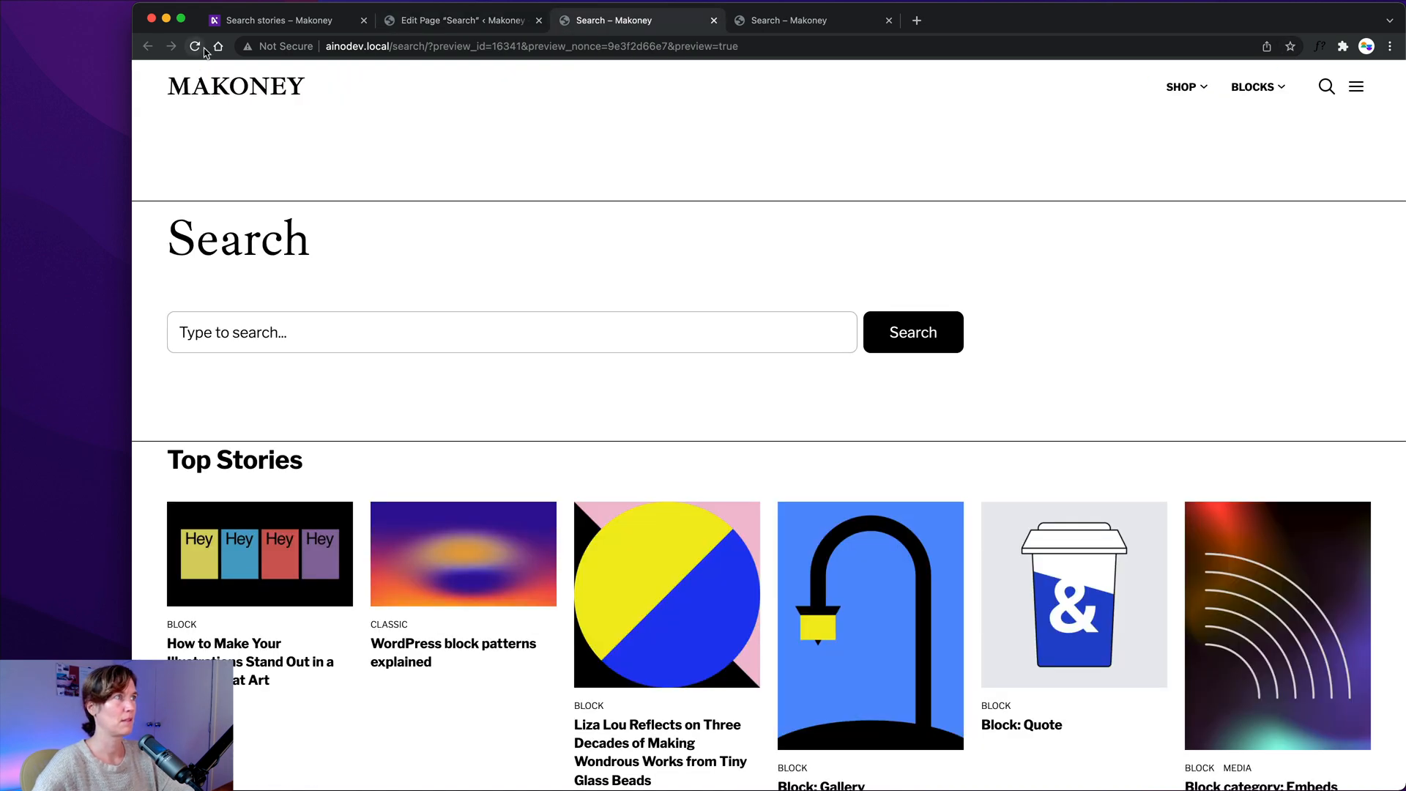
{"action": "left_click", "coordinate": [399, 47]}
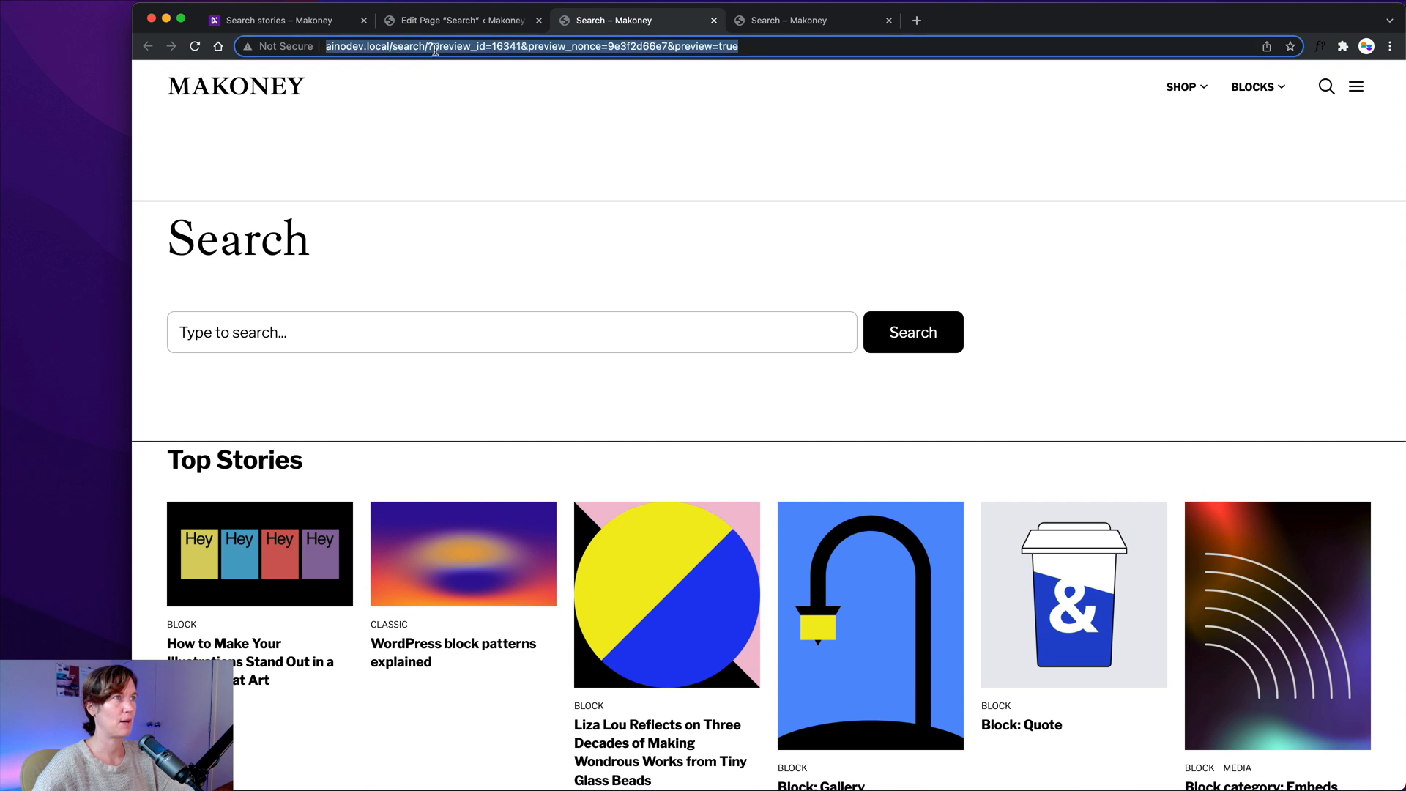
{"action": "left_click", "coordinate": [434, 47]}
{"action": "left_click_drag", "start_coordinate": [453, 48], "coordinate": [767, 59]}
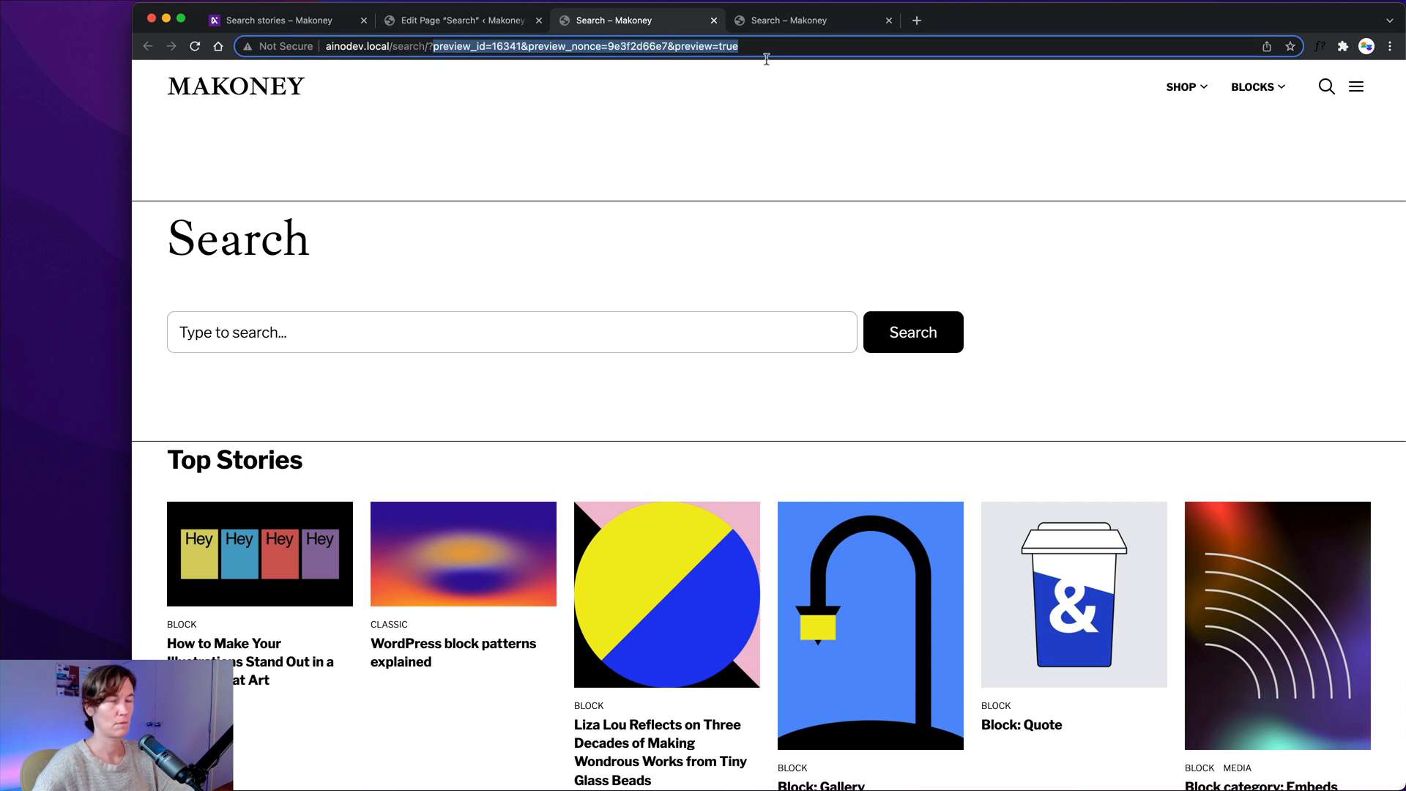
{"action": "key", "text": "BackSpace"}
{"action": "key", "text": "Return"}
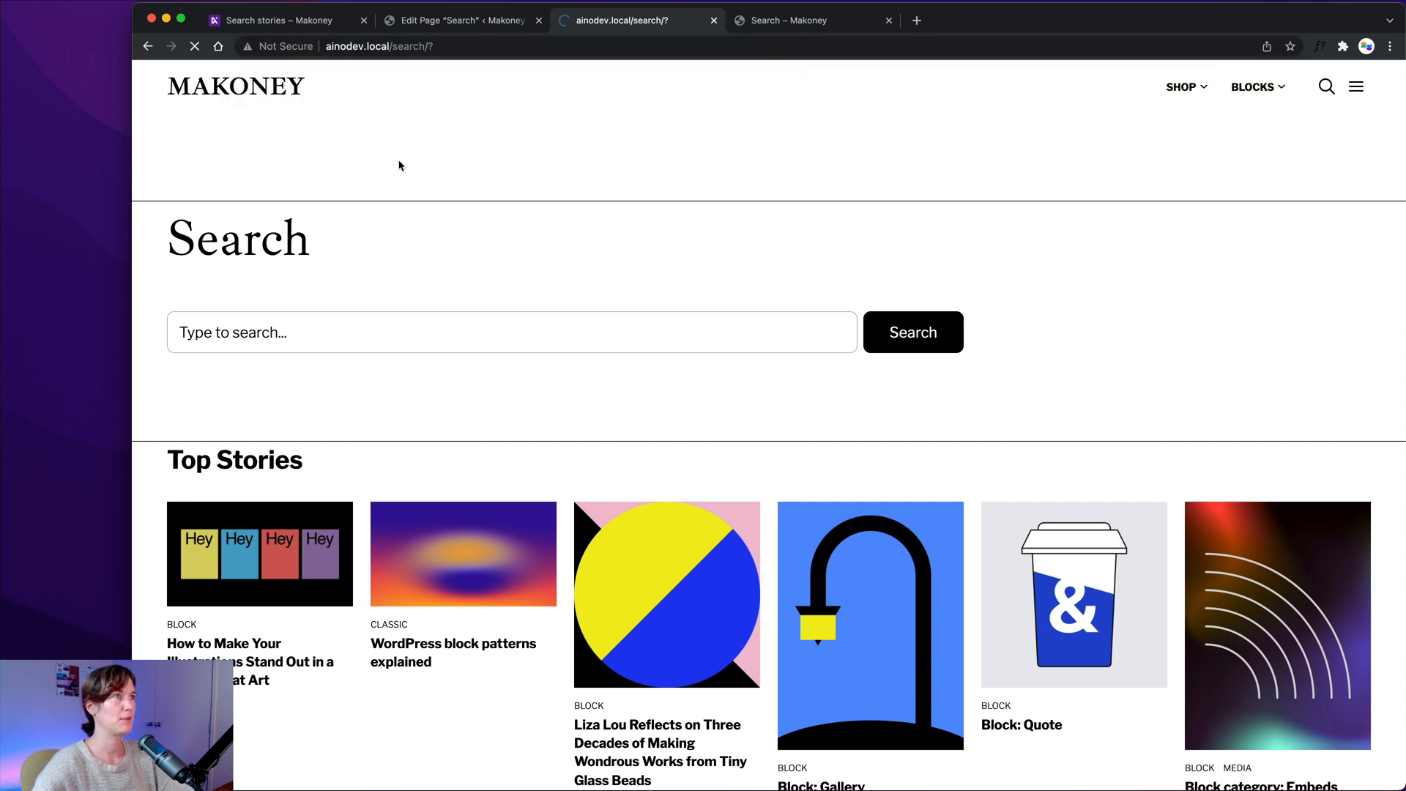
{"action": "scroll", "coordinate": [183, 268], "scroll_direction": "down", "scroll_amount": 10}
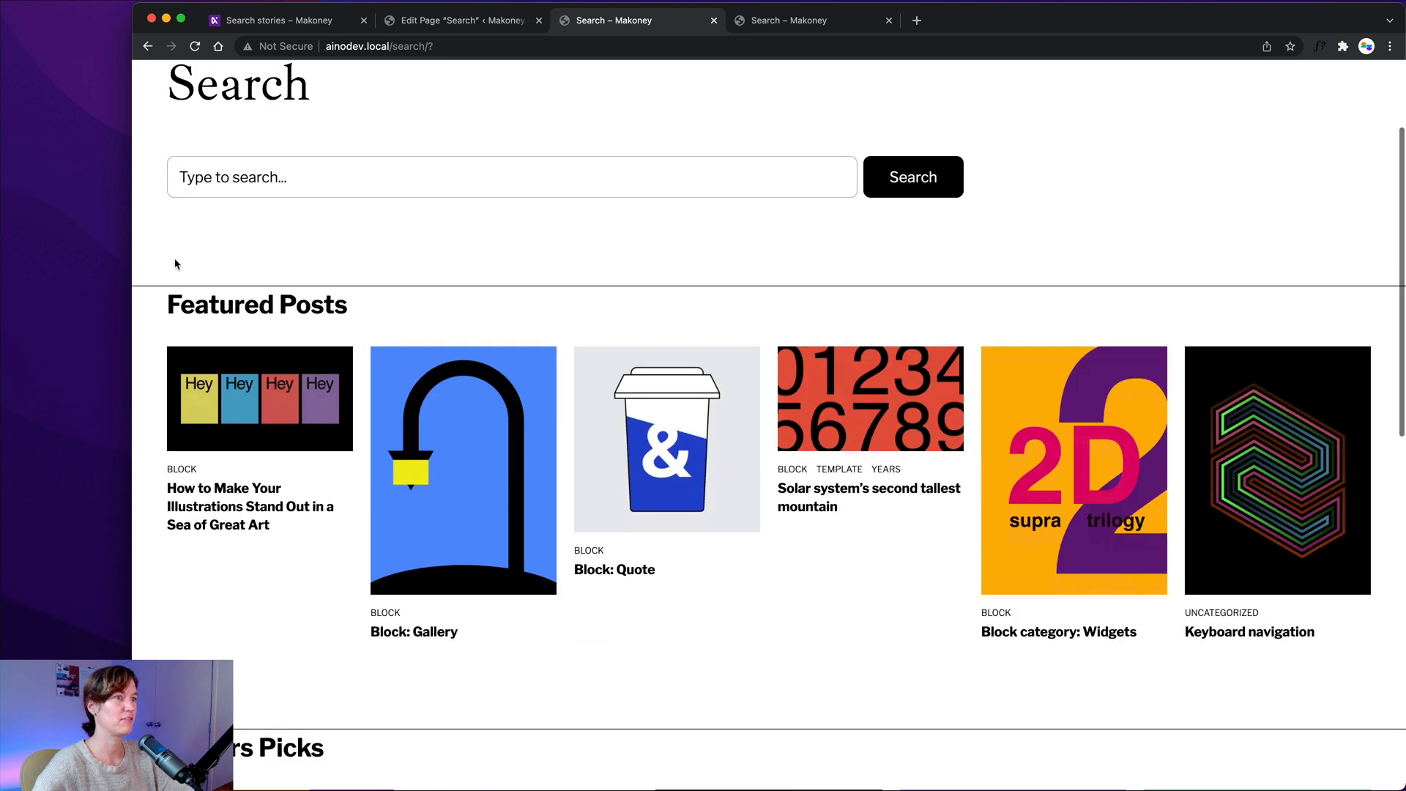
{"action": "scroll", "coordinate": [176, 289], "scroll_direction": "up", "scroll_amount": 4}
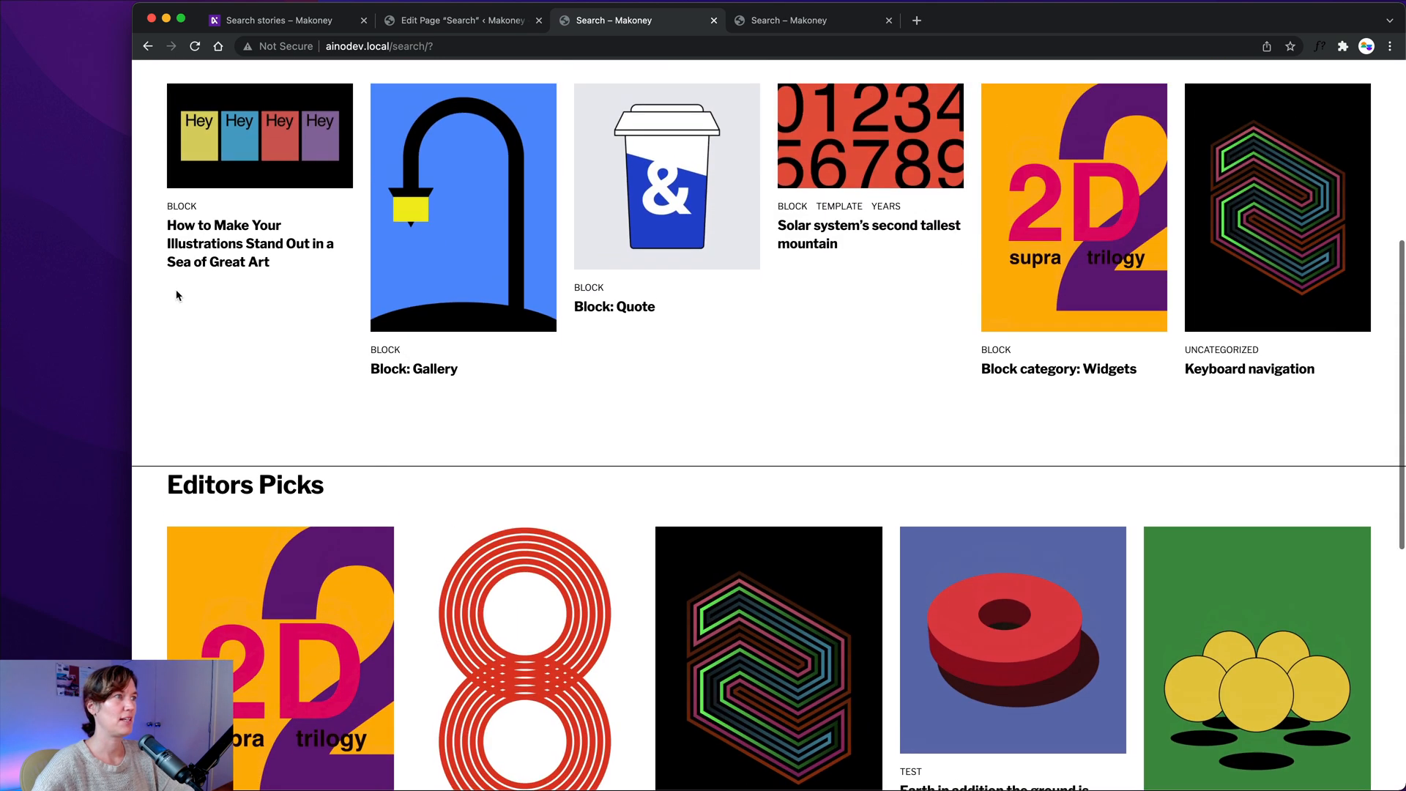
{"action": "scroll", "coordinate": [240, 276], "scroll_direction": "down", "scroll_amount": 3}
{"action": "scroll", "coordinate": [239, 276], "scroll_direction": "down", "scroll_amount": 5}
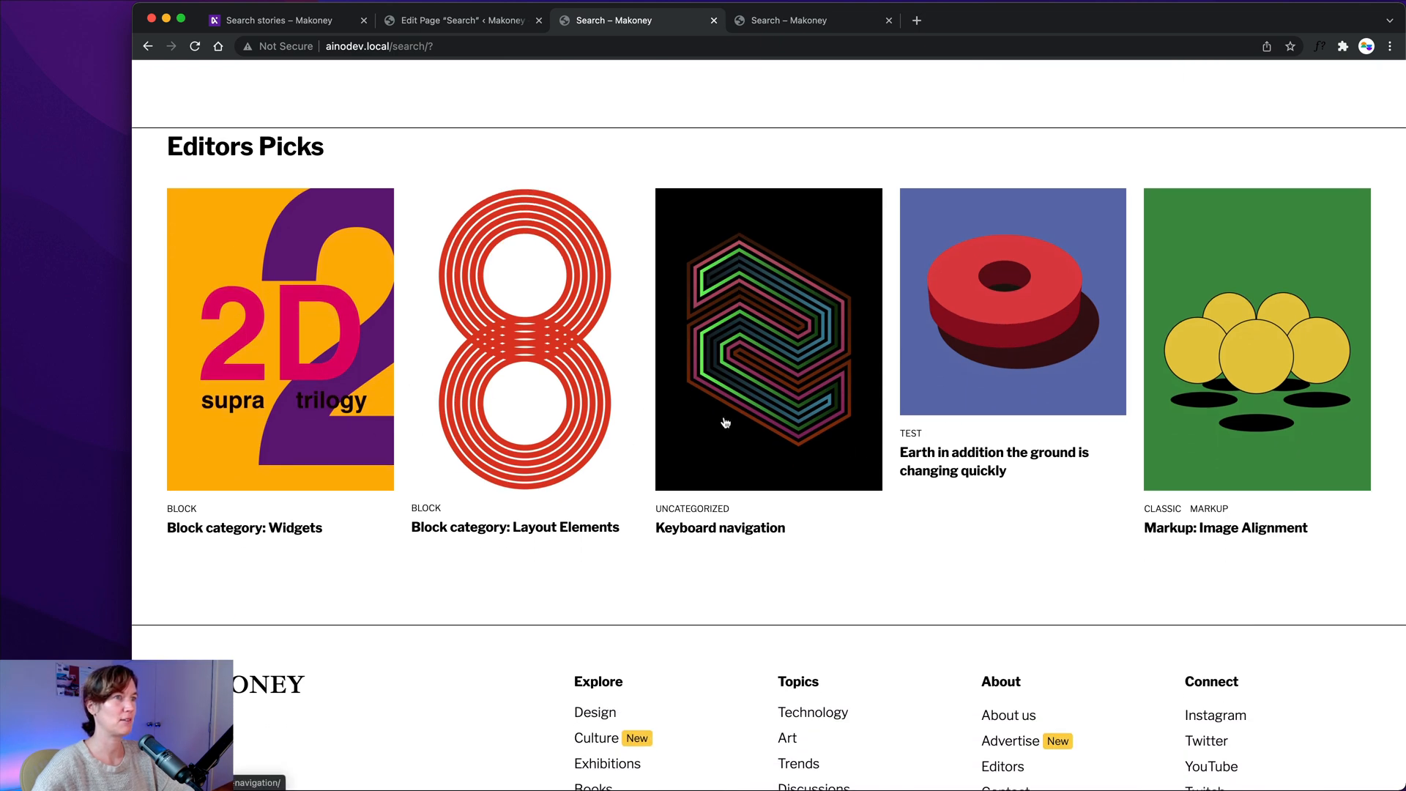
{"action": "scroll", "coordinate": [317, 396], "scroll_direction": "up", "scroll_amount": 10}
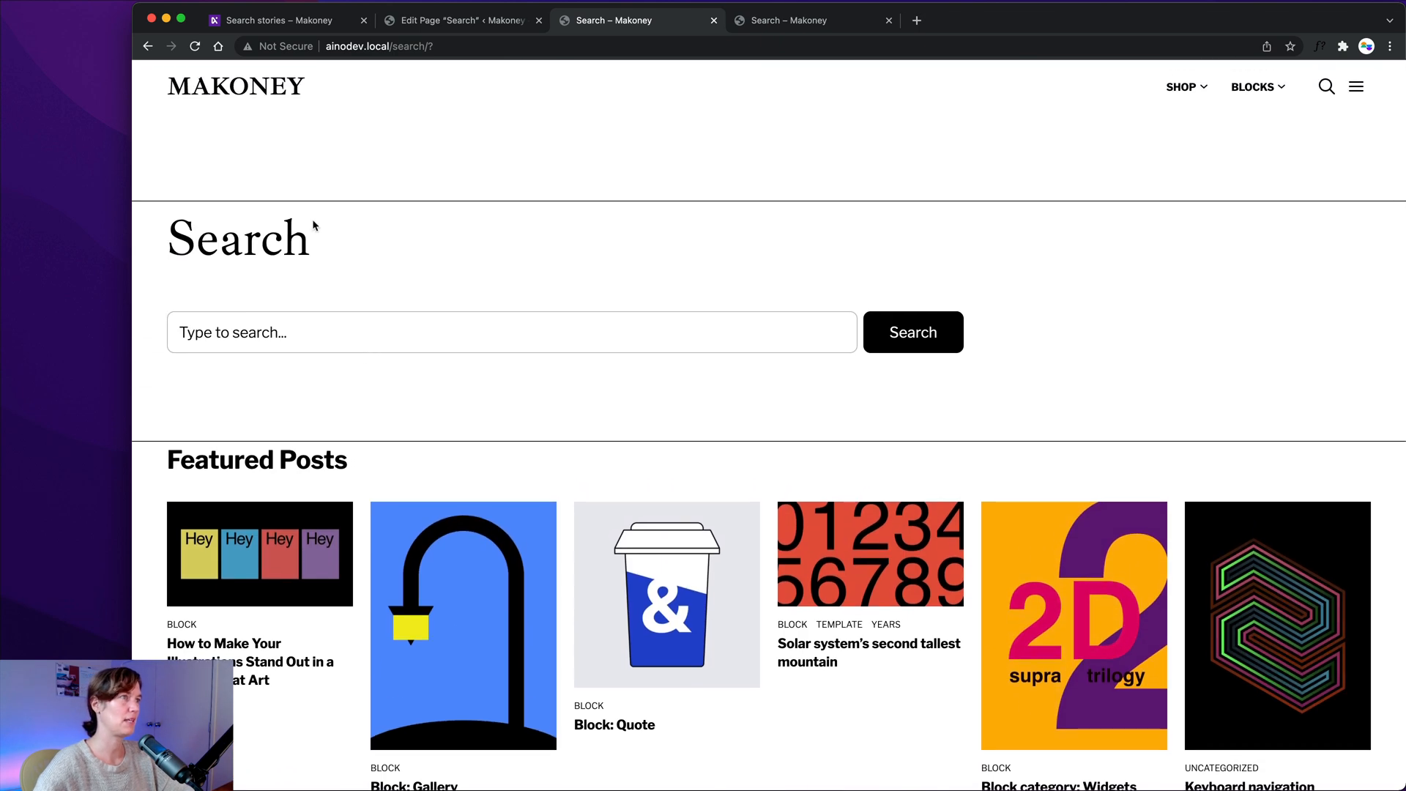
Step: Return to the page editor and duplicate the whole group containing the Editors Picks heading and posts
{"action": "left_click", "coordinate": [482, 26]}
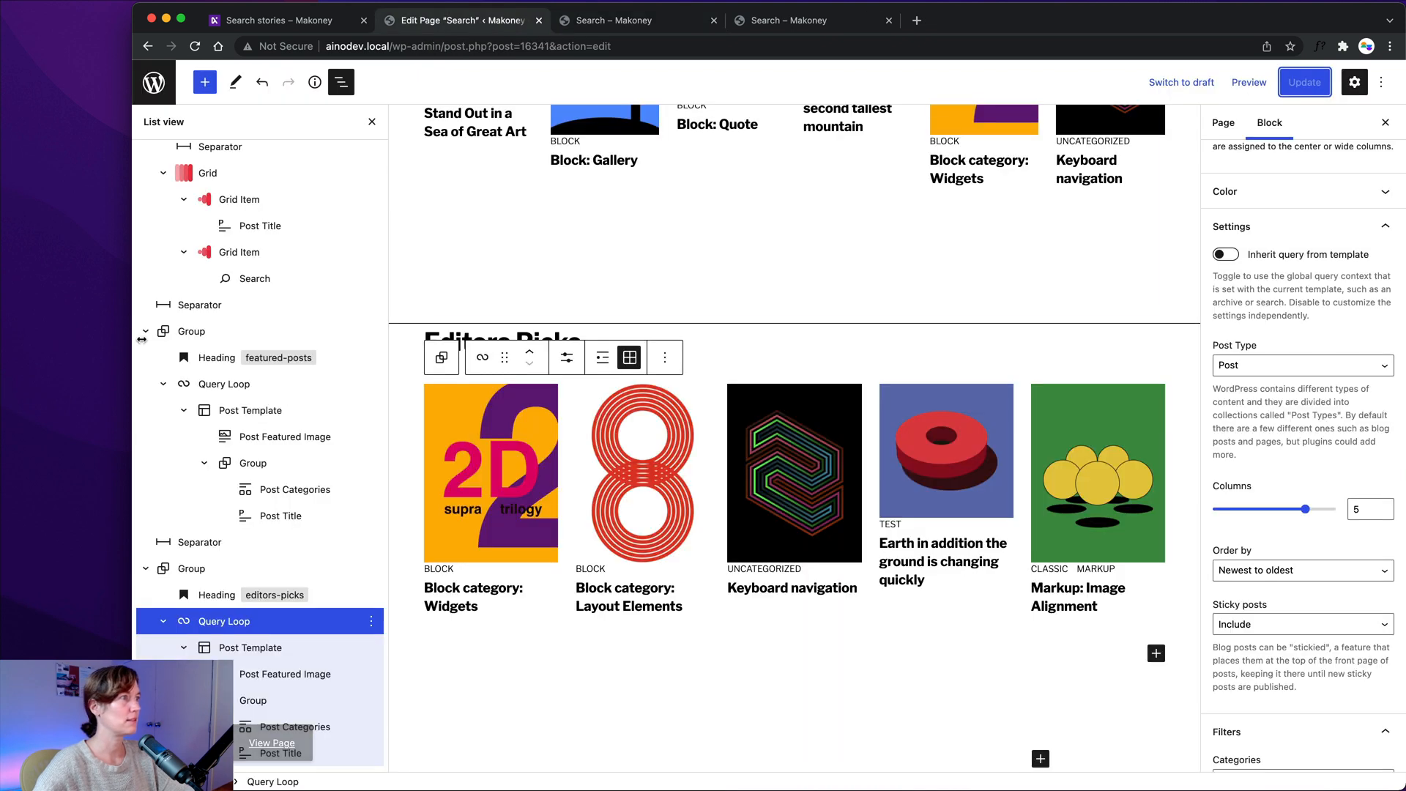
{"action": "left_click", "coordinate": [146, 568]}
{"action": "left_click", "coordinate": [204, 614]}
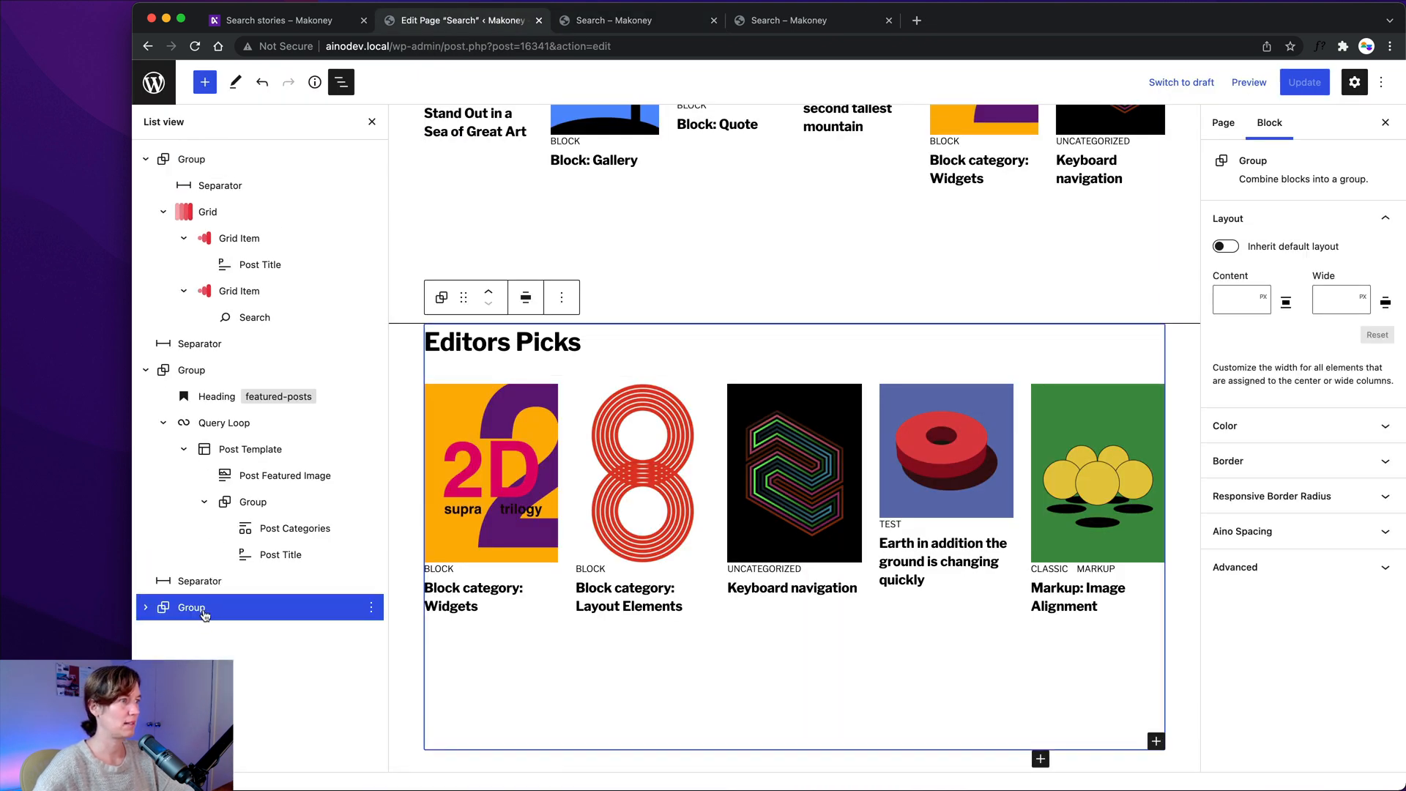
{"action": "left_click", "coordinate": [371, 607]}
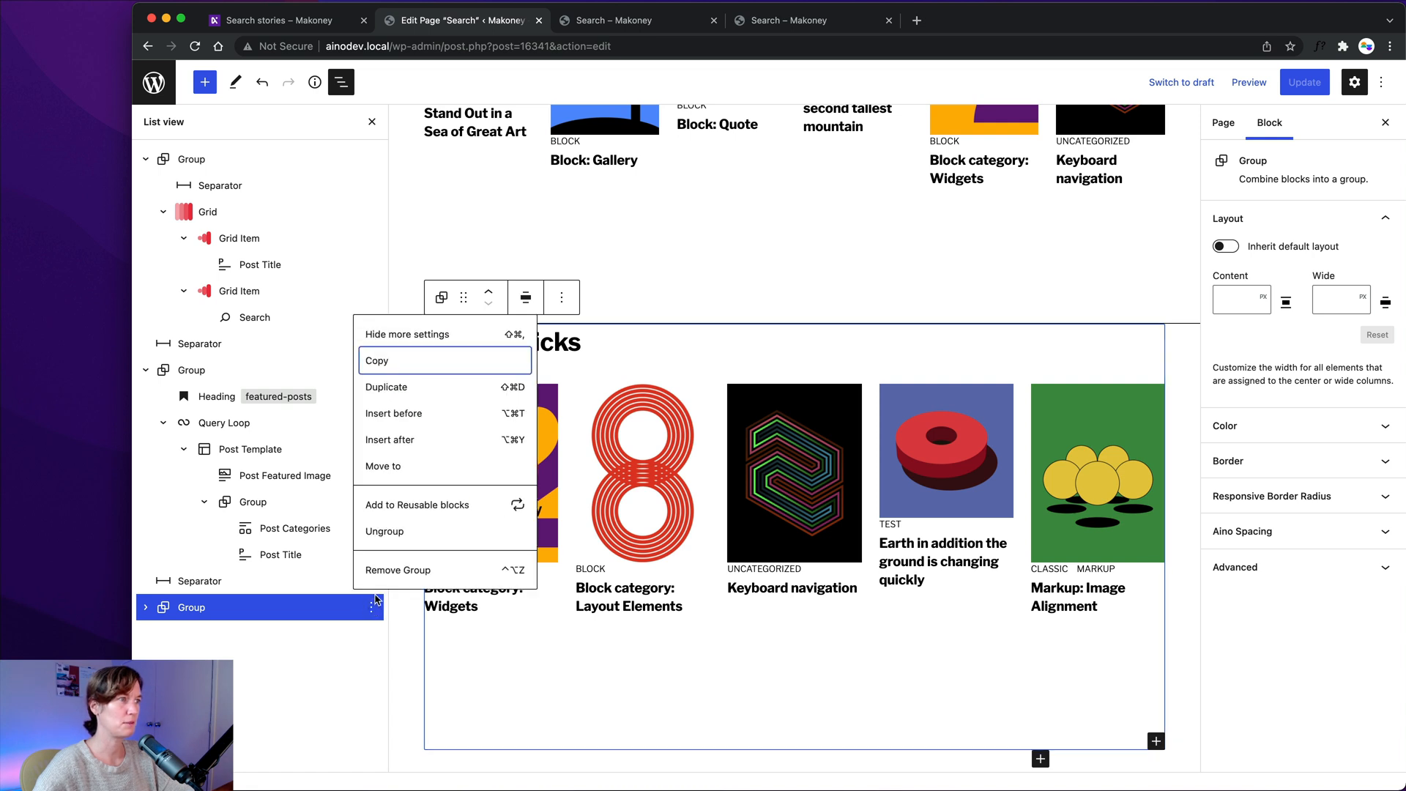
{"action": "left_click", "coordinate": [406, 396]}
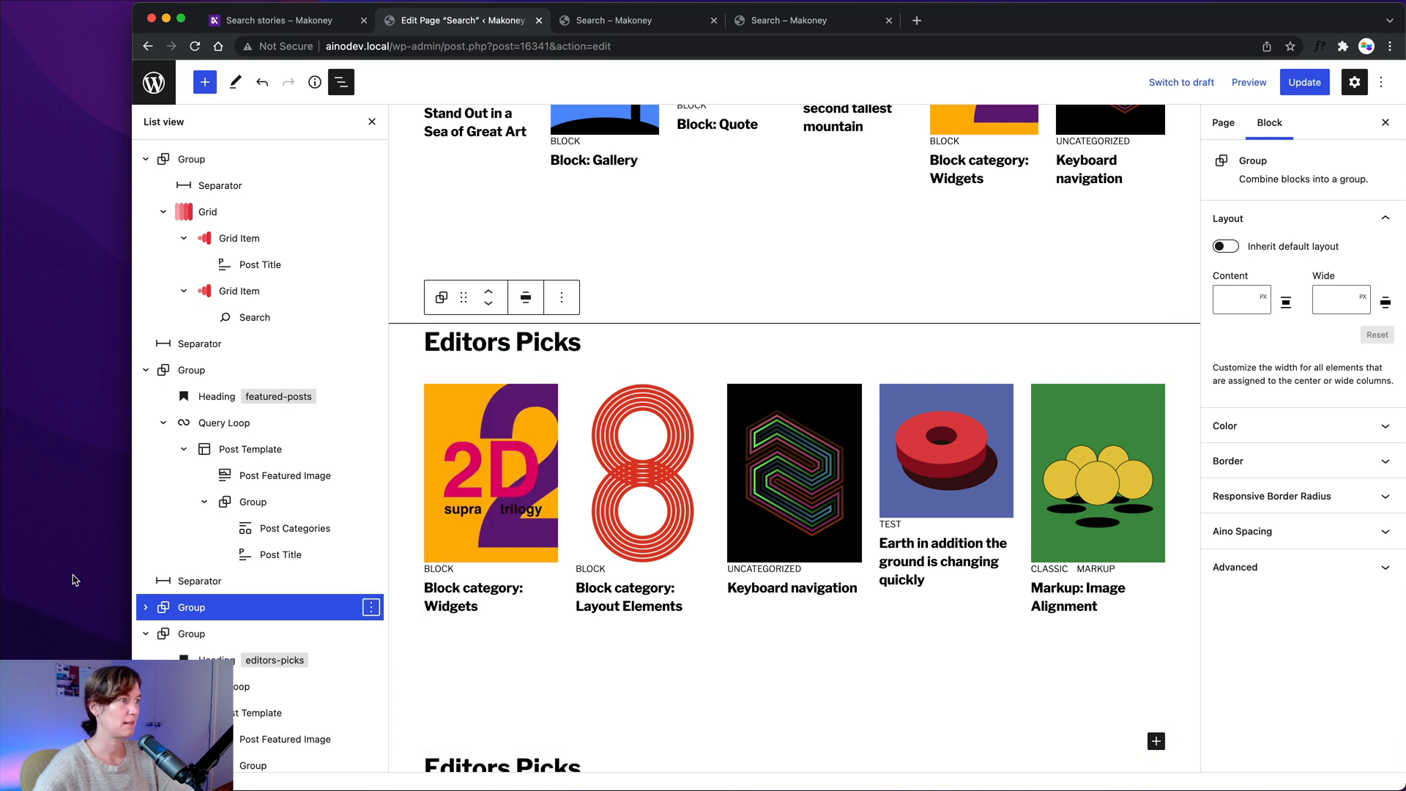
Step: Duplicate the separator above Editors Picks, place the copy between the two Editors Picks groups, and update the page
{"action": "scroll", "coordinate": [150, 564], "scroll_direction": "down", "scroll_amount": 2}
{"action": "left_click", "coordinate": [175, 568]}
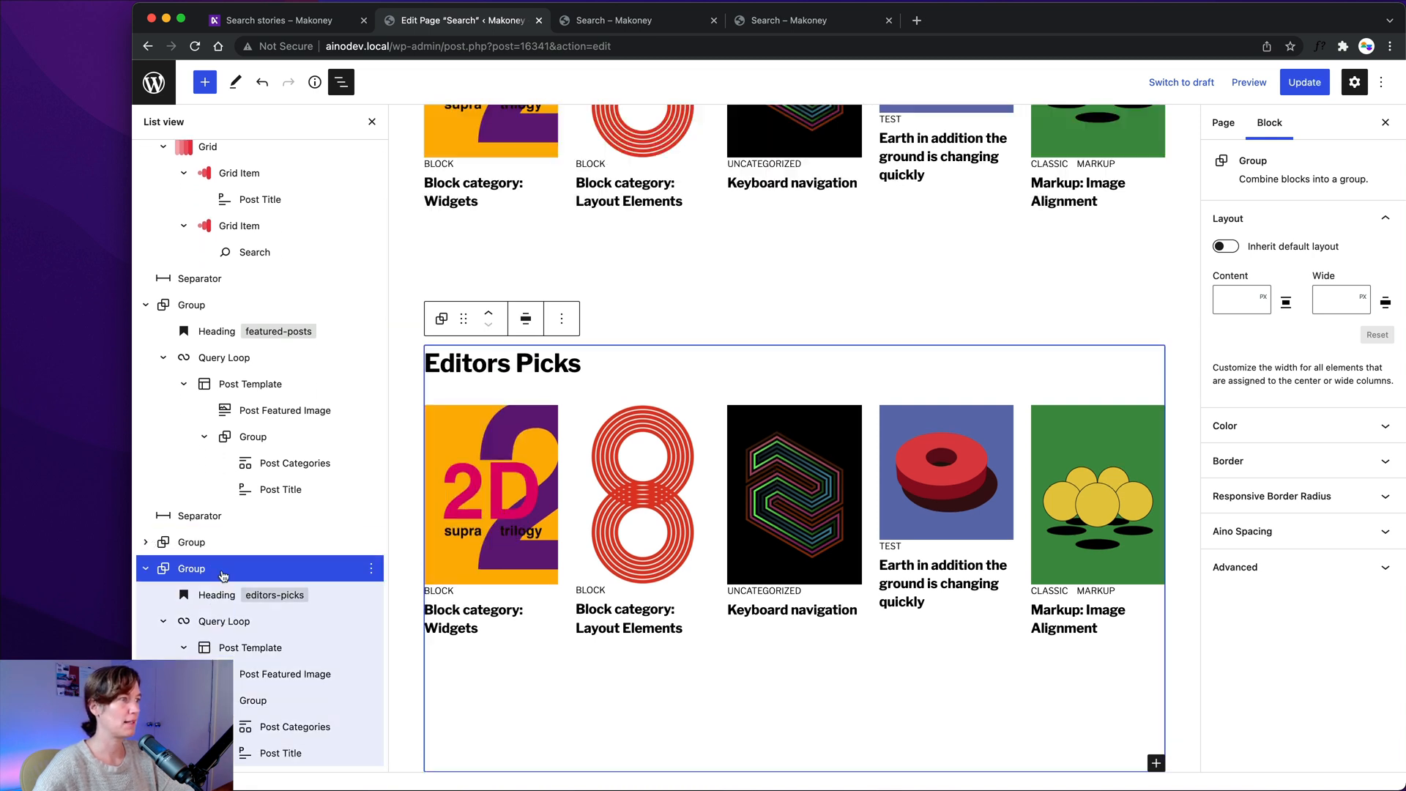
{"action": "left_click", "coordinate": [373, 516]}
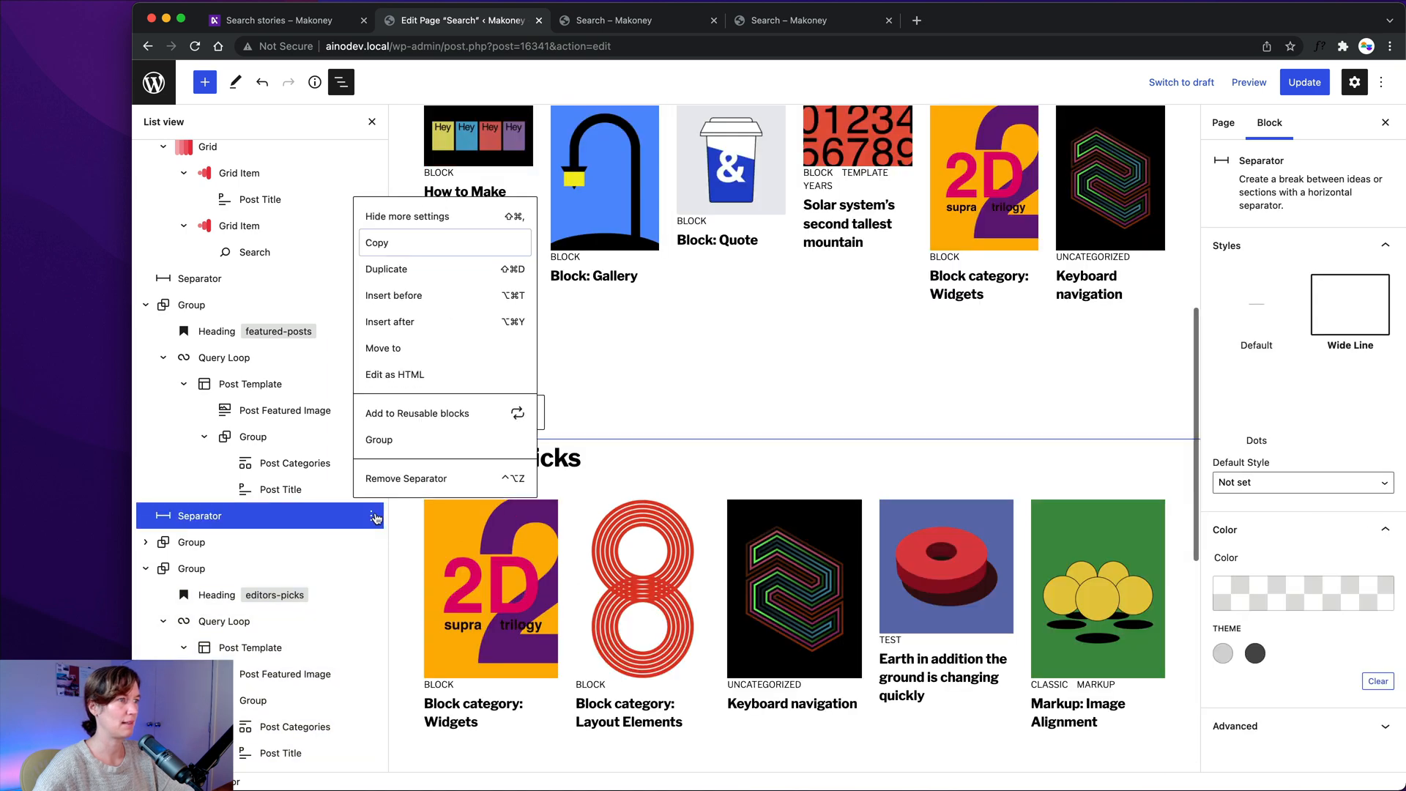
{"action": "left_click", "coordinate": [412, 271]}
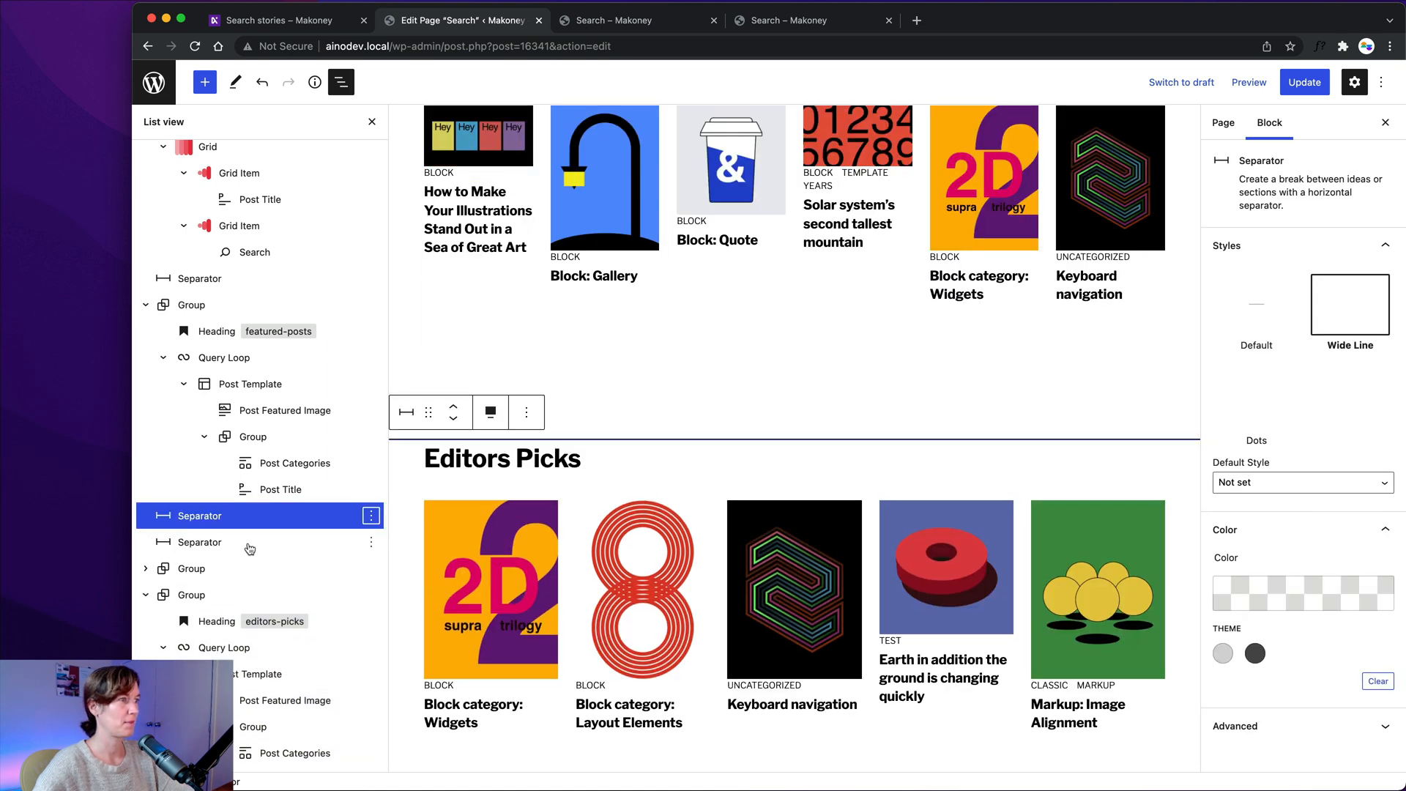
{"action": "left_click", "coordinate": [455, 421]}
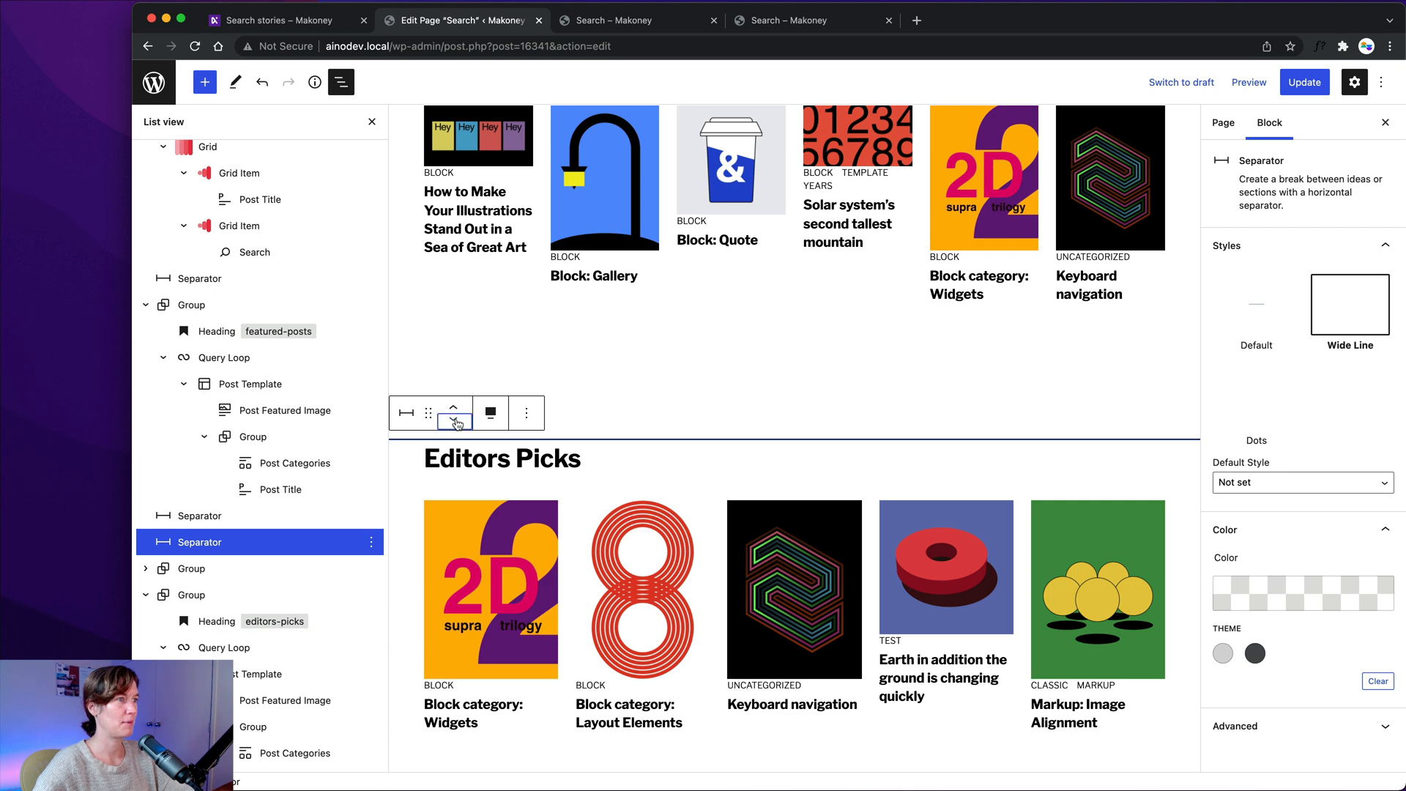
{"action": "left_click", "coordinate": [455, 420]}
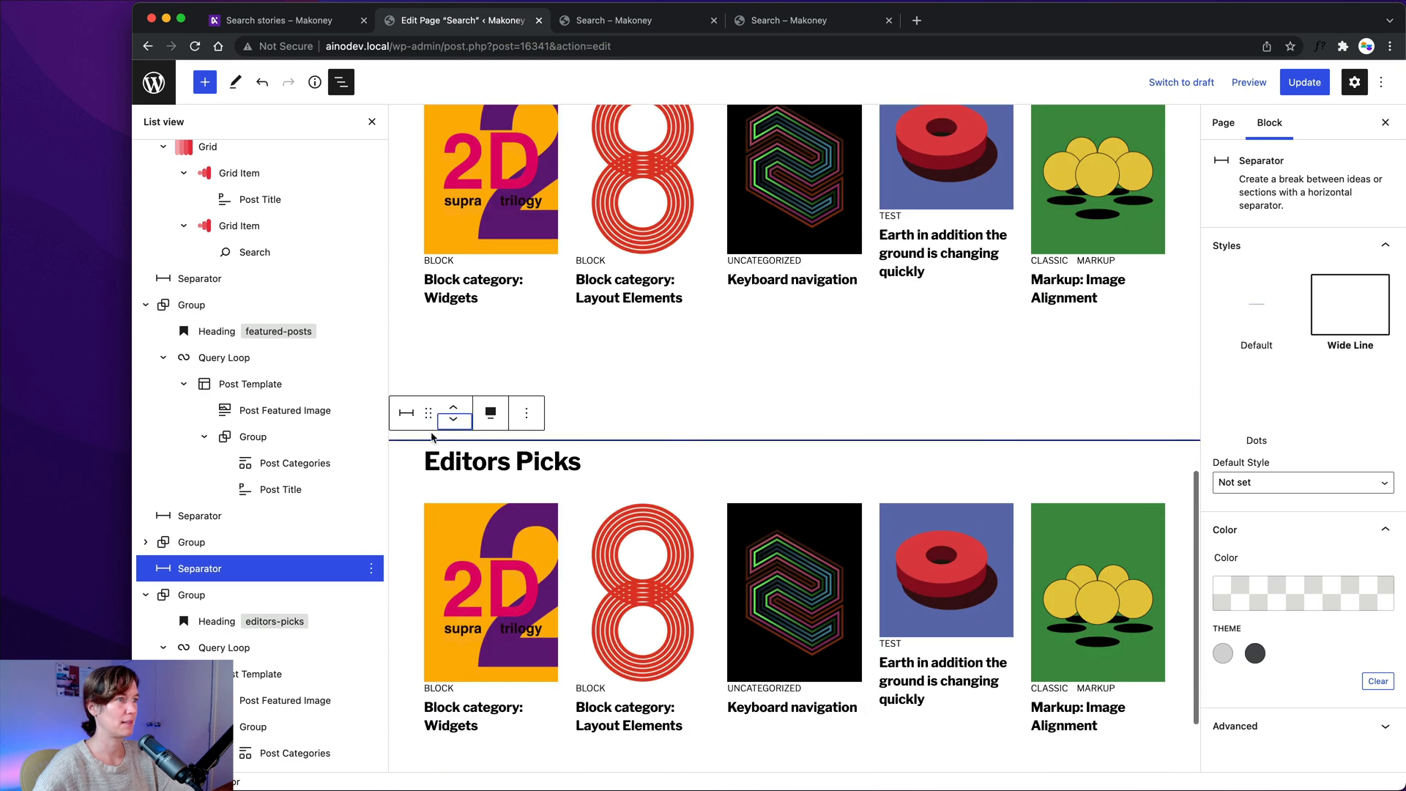
{"action": "left_click", "coordinate": [1312, 85]}
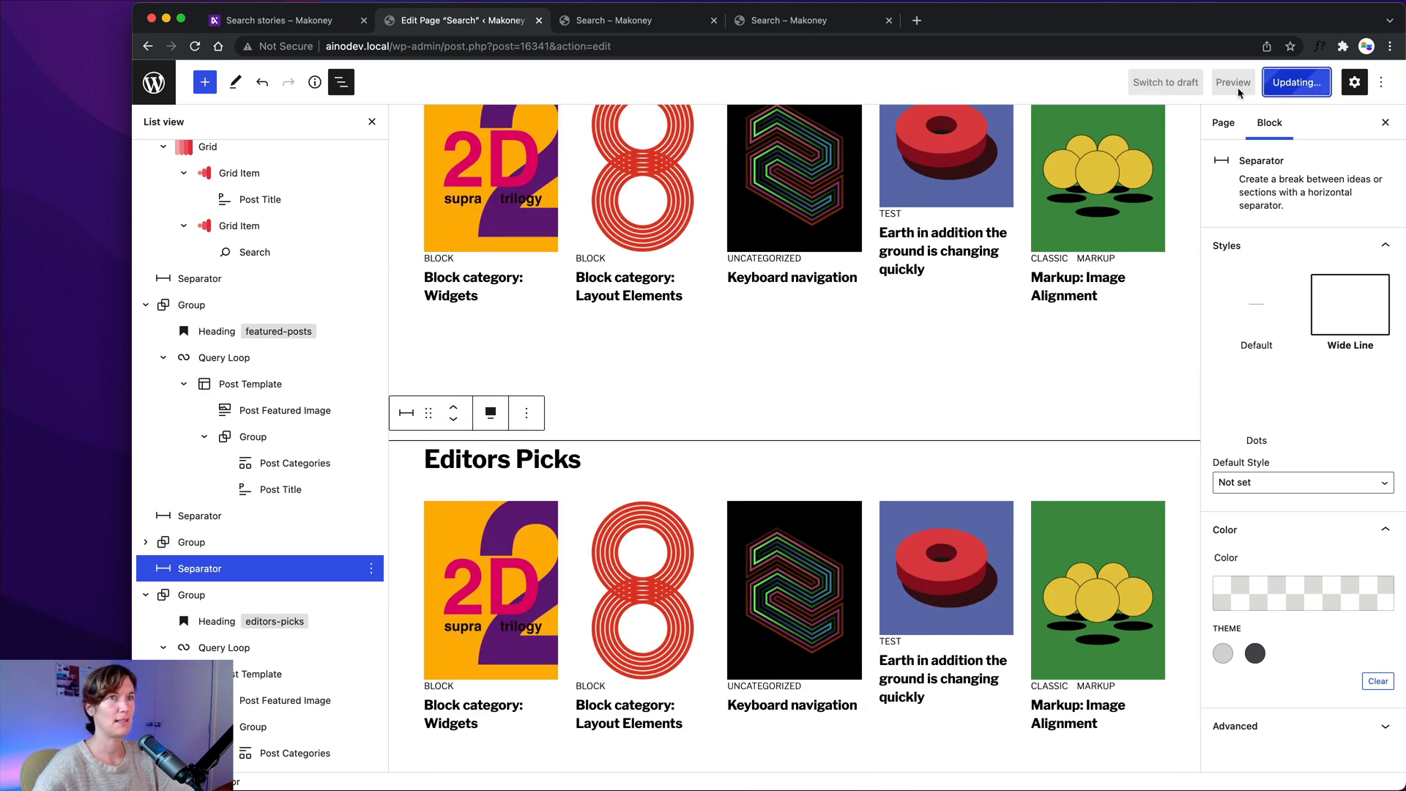
Step: Reload the live Search page and check the duplicated Editors Picks section and its separator line
{"action": "left_click", "coordinate": [630, 20]}
{"action": "left_click", "coordinate": [195, 46]}
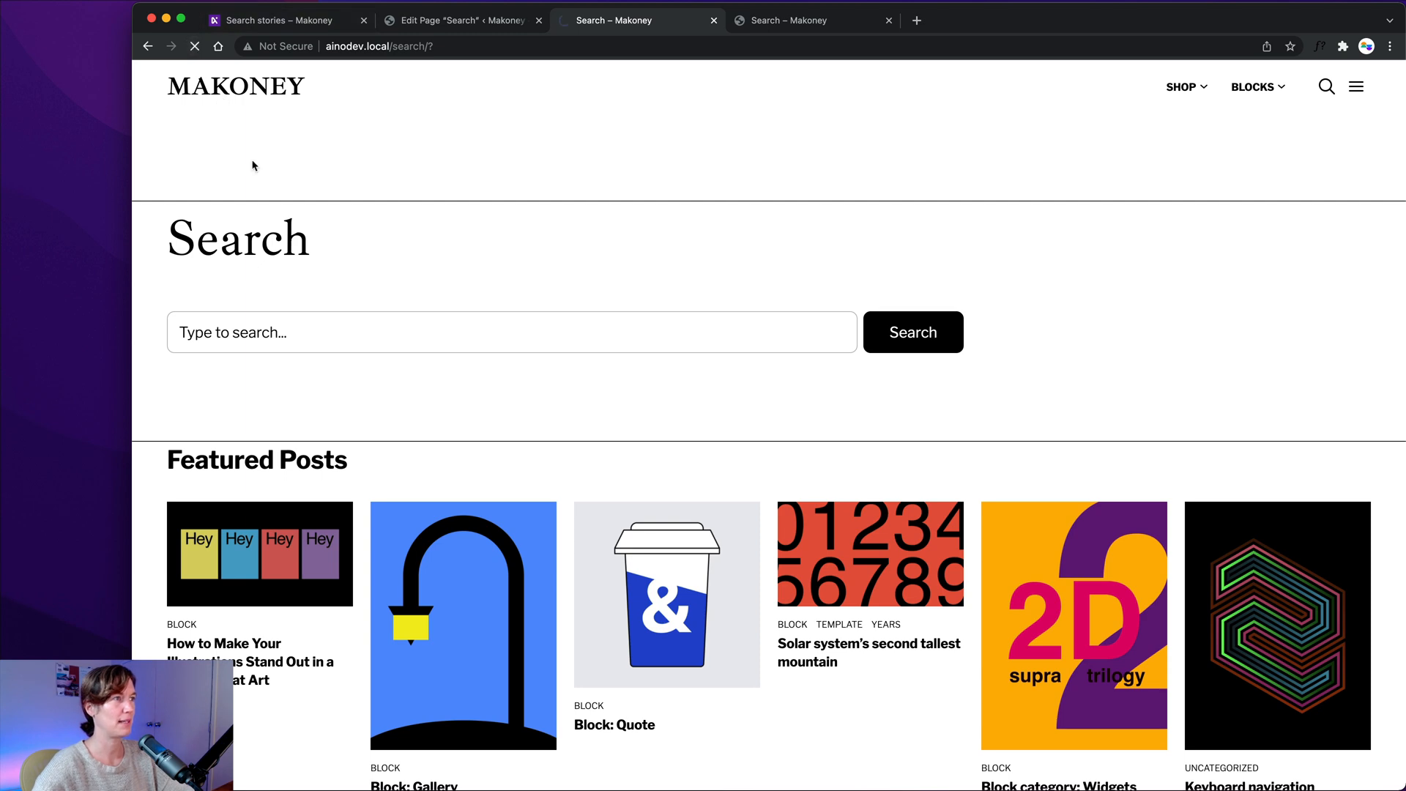
{"action": "scroll", "coordinate": [157, 402], "scroll_direction": "down", "scroll_amount": 10}
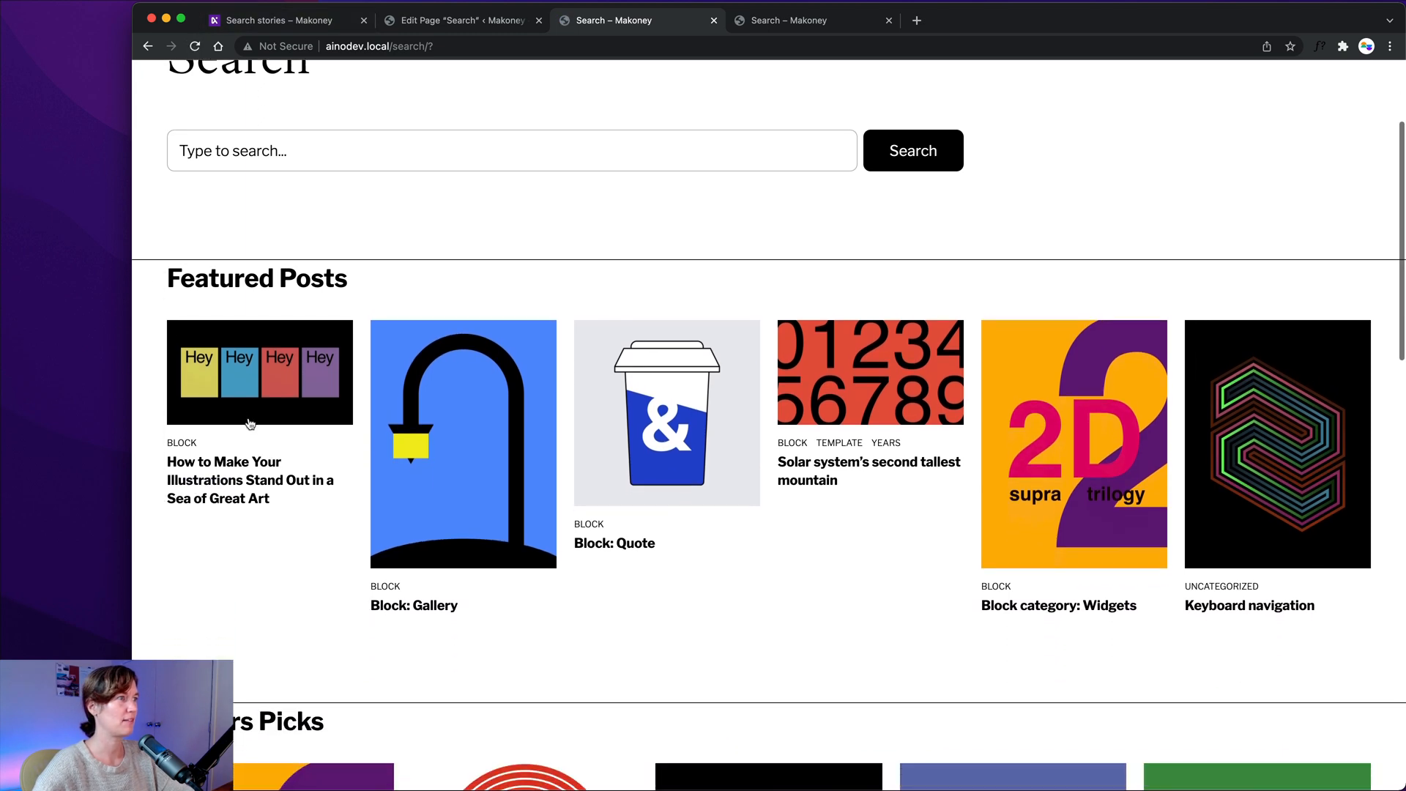
{"action": "scroll", "coordinate": [230, 483], "scroll_direction": "down", "scroll_amount": 10}
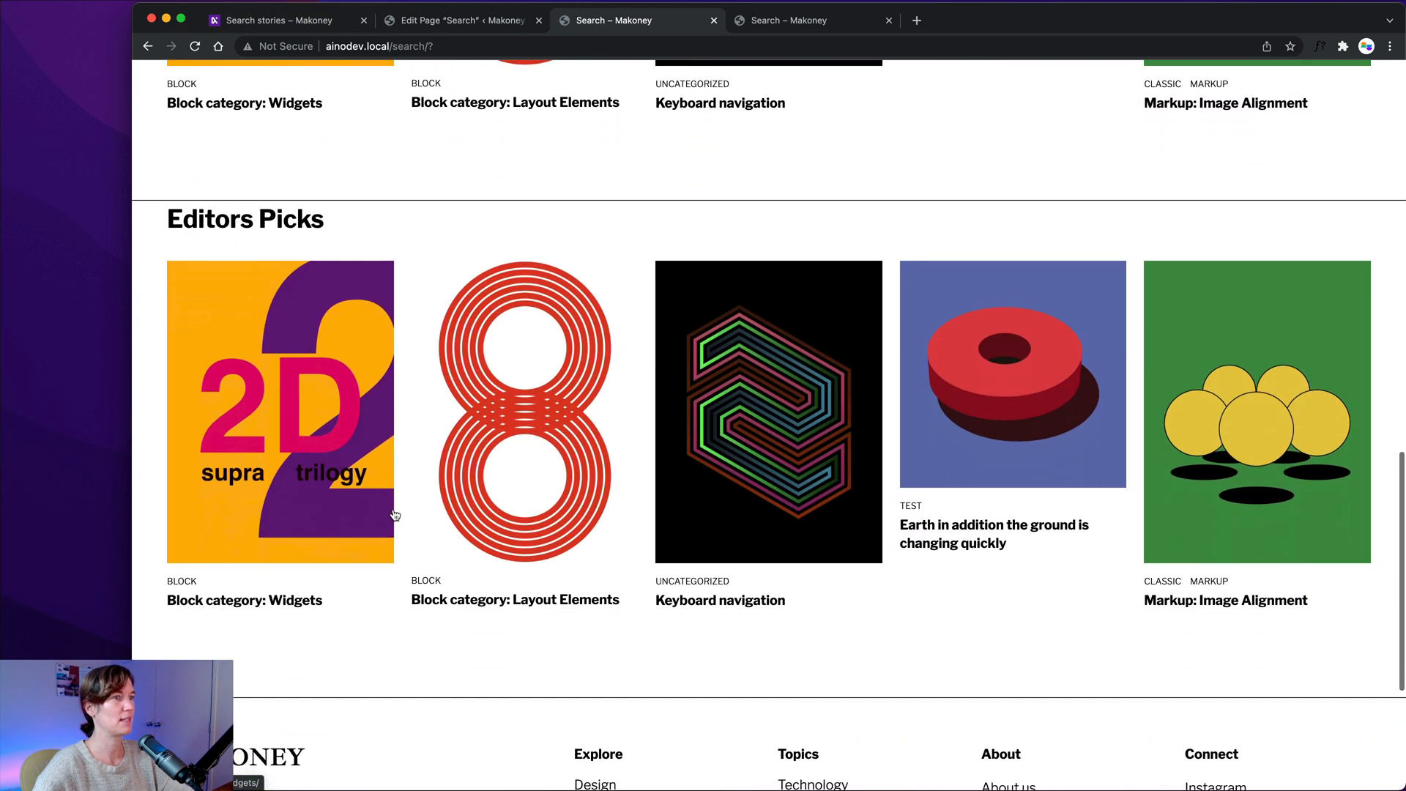
{"action": "scroll", "coordinate": [384, 427], "scroll_direction": "up", "scroll_amount": 1}
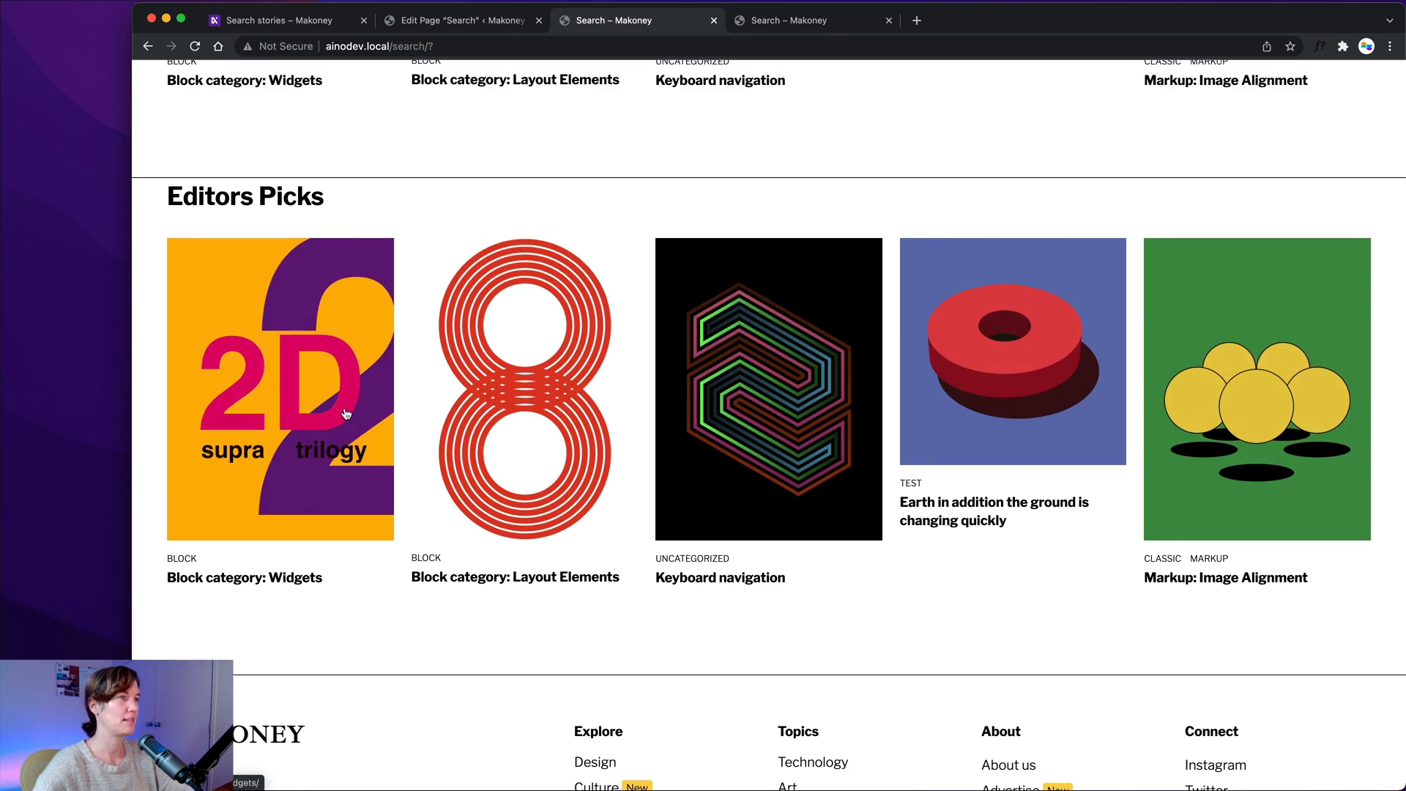
Step: Switch back to the page editor and select the entire heading text of the lower Editors Picks section
{"action": "left_click", "coordinate": [440, 27]}
{"action": "left_click", "coordinate": [521, 462]}
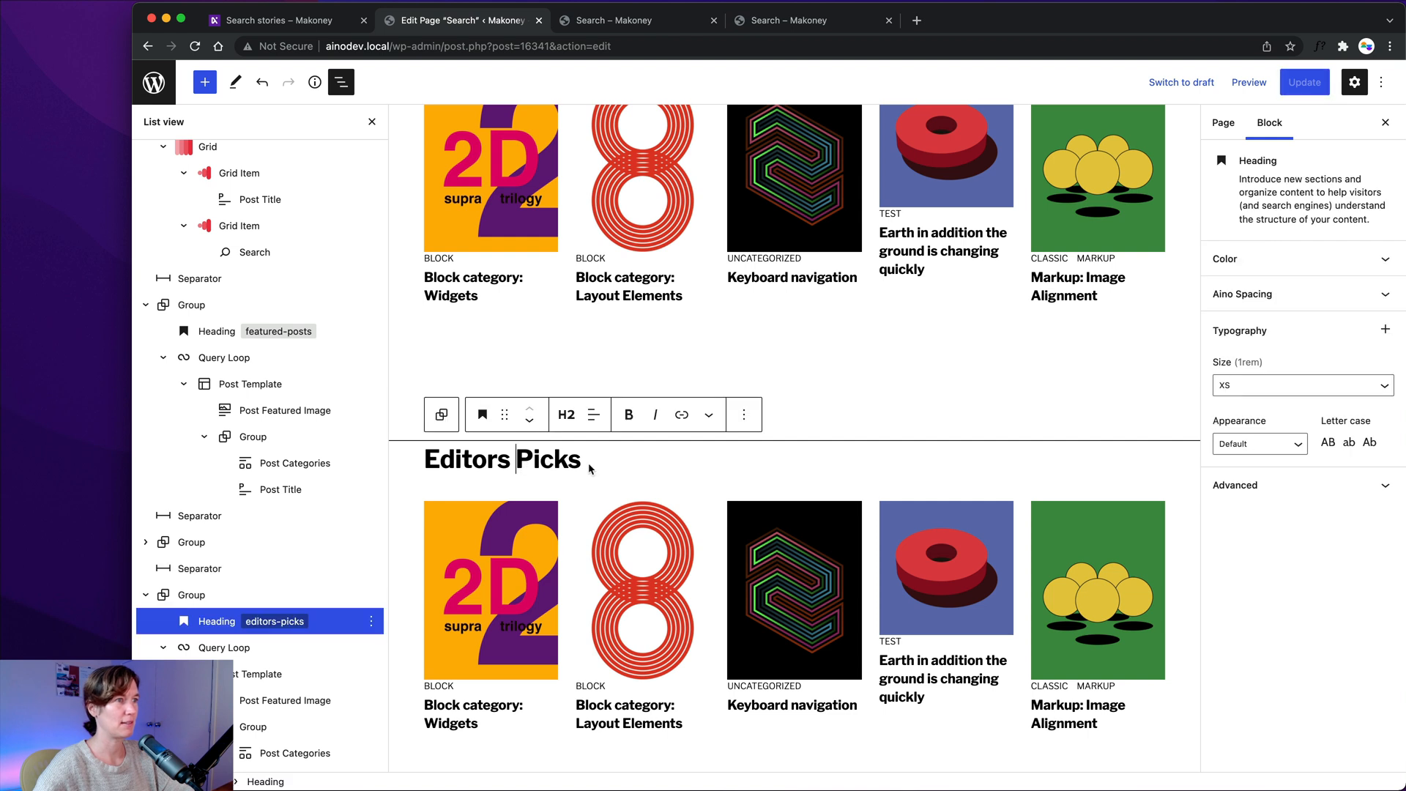
{"action": "left_click_drag", "start_coordinate": [590, 469], "coordinate": [422, 461]}
{"action": "type", "text": "M"}
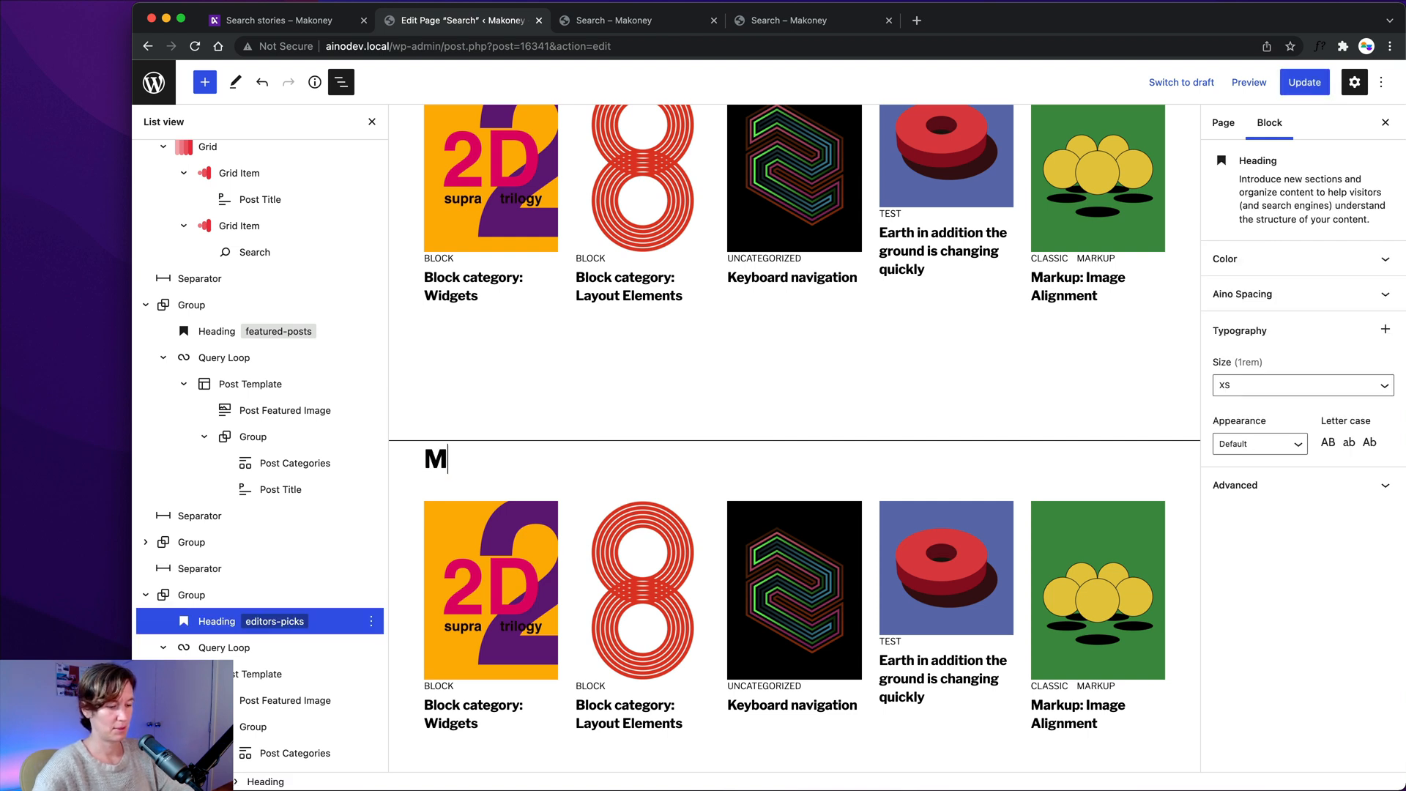
{"action": "type", "text": "ore "}
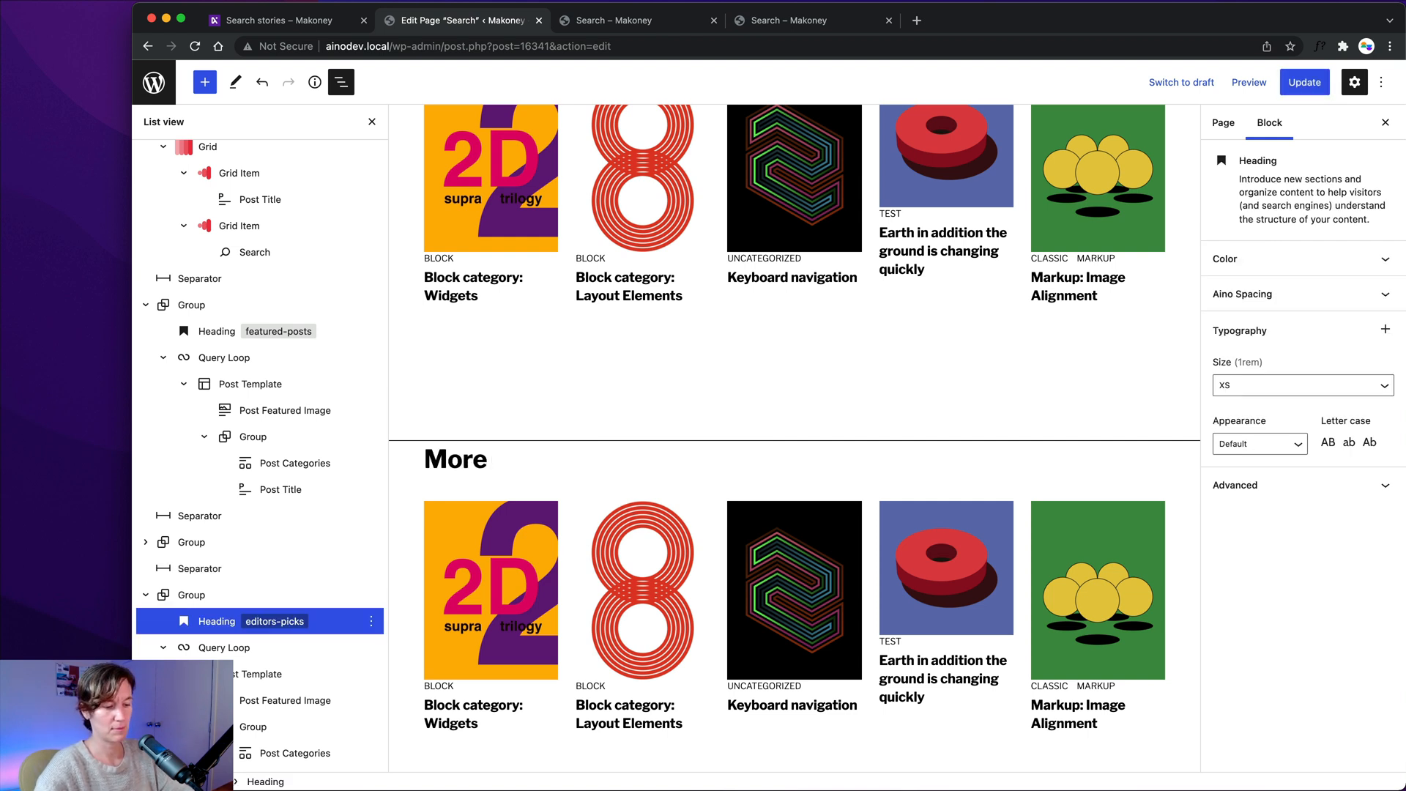
{"action": "type", "text": "To Rea"}
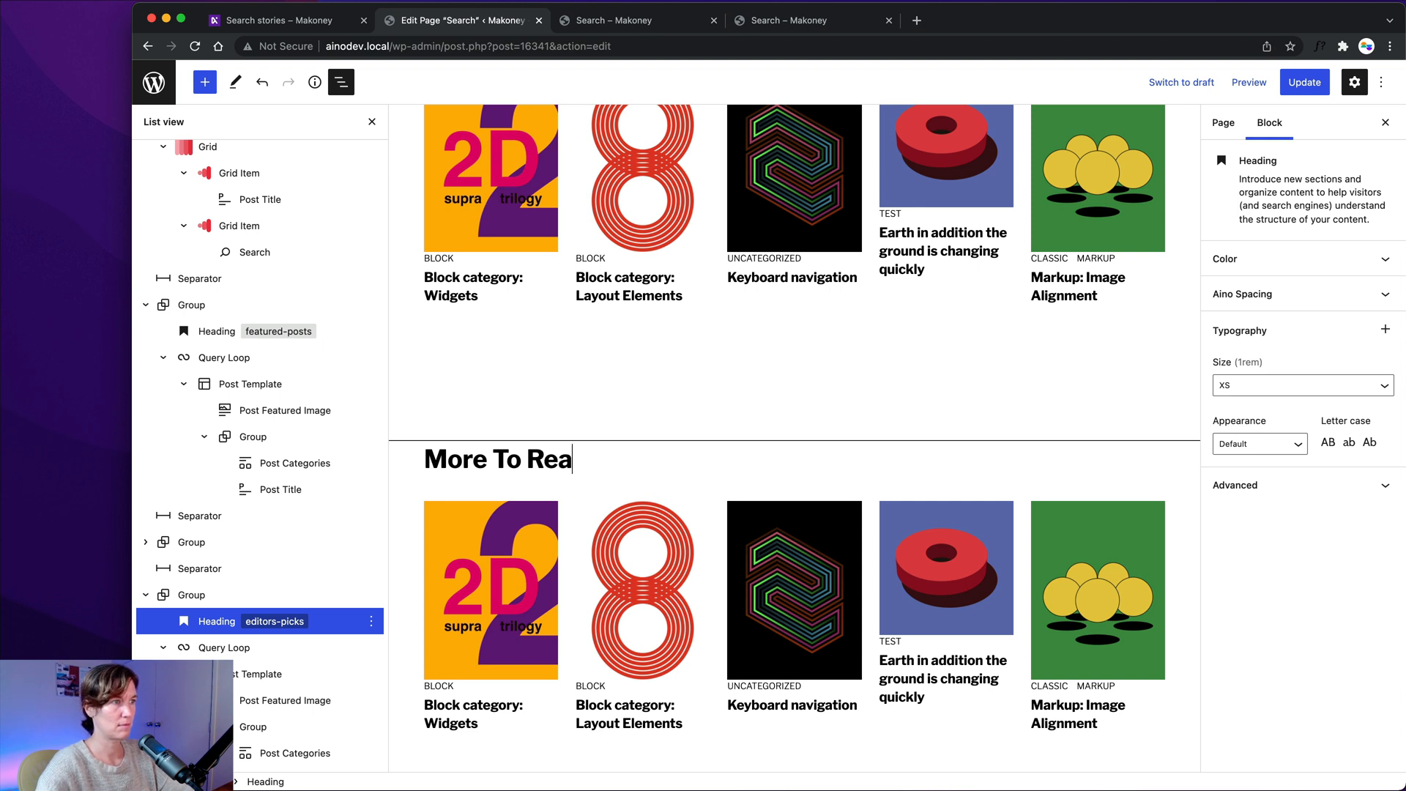
{"action": "key", "text": "BackSpace"}
{"action": "key", "text": "BackSpace"}
{"action": "key", "text": "BackSpace"}
{"action": "key", "text": "BackSpace"}
{"action": "key", "text": "BackSpace"}
{"action": "key", "text": "BackSpace"}
{"action": "key", "text": "BackSpace"}
{"action": "key", "text": "BackSpace"}
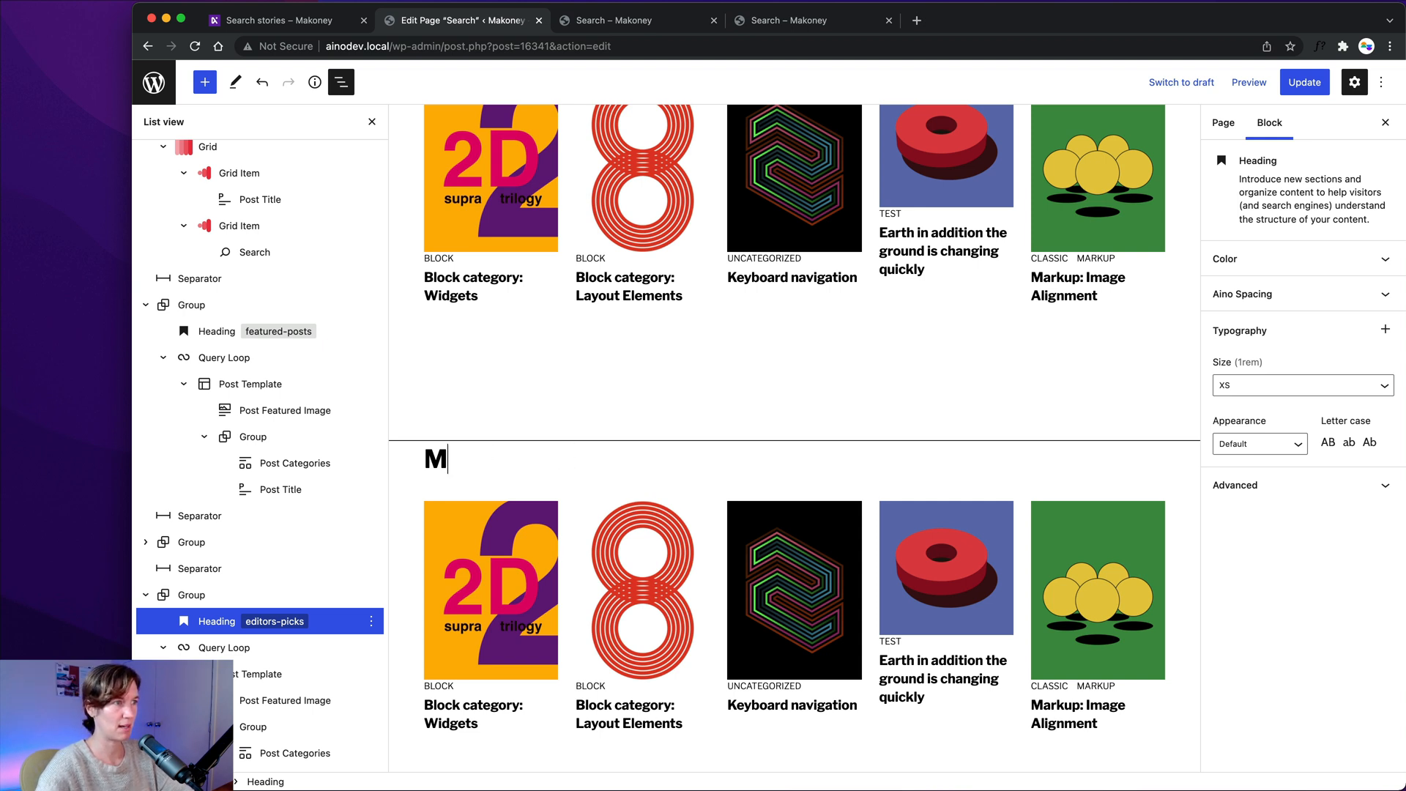
{"action": "key", "text": "BackSpace"}
Step: Set the lower section's heading to "From the Archives" and update the page
{"action": "type", "text": "From the "}
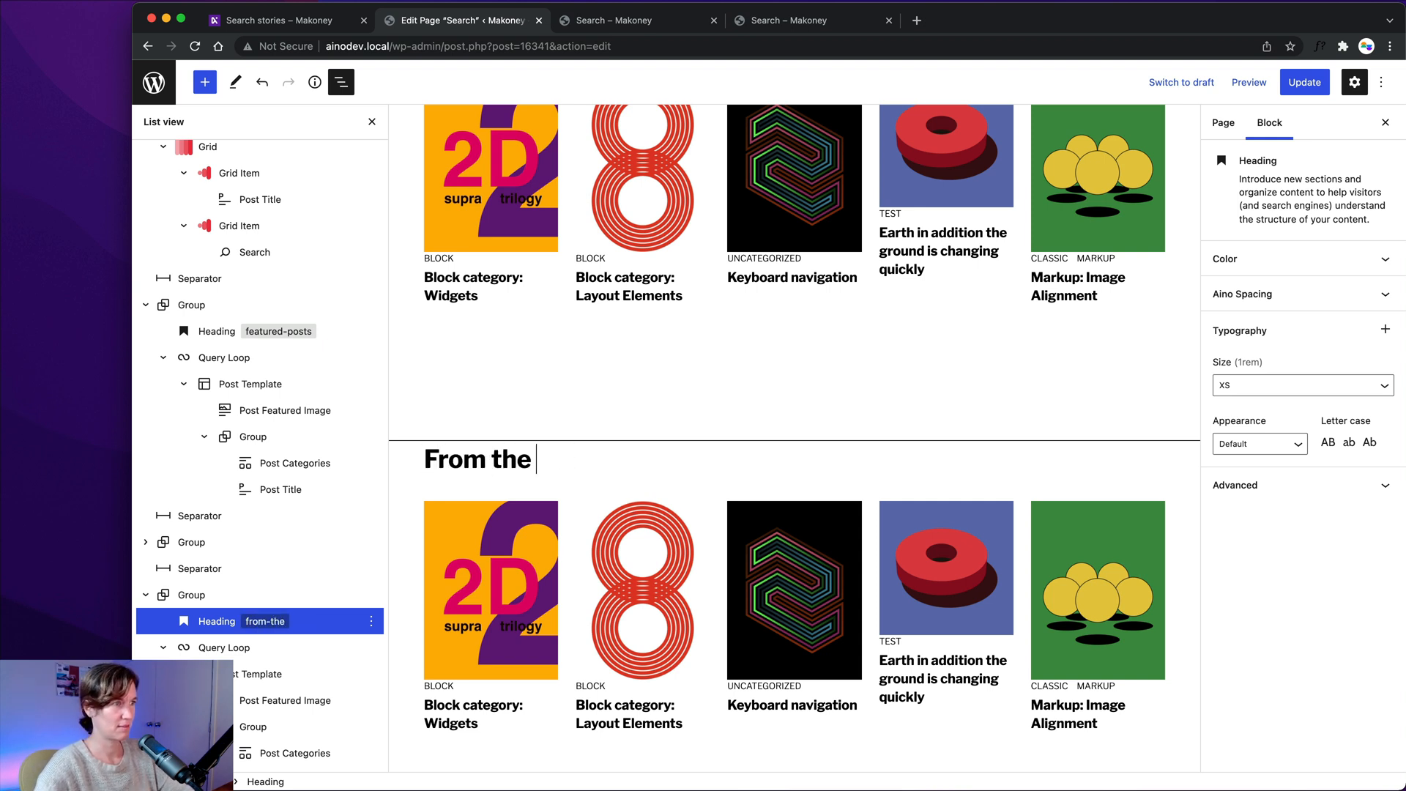
{"action": "type", "text": "Archive"}
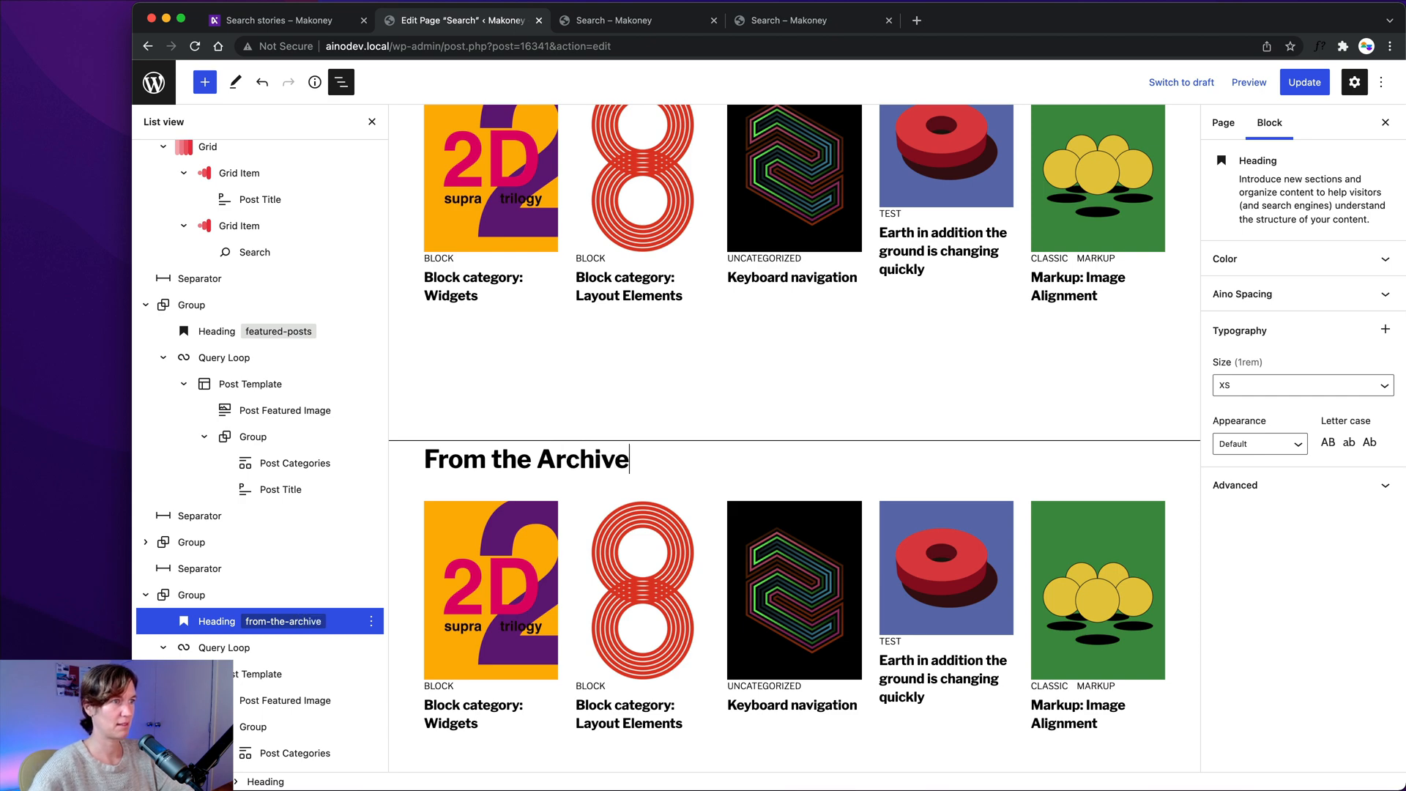
{"action": "type", "text": "s"}
{"action": "left_click", "coordinate": [1306, 85]}
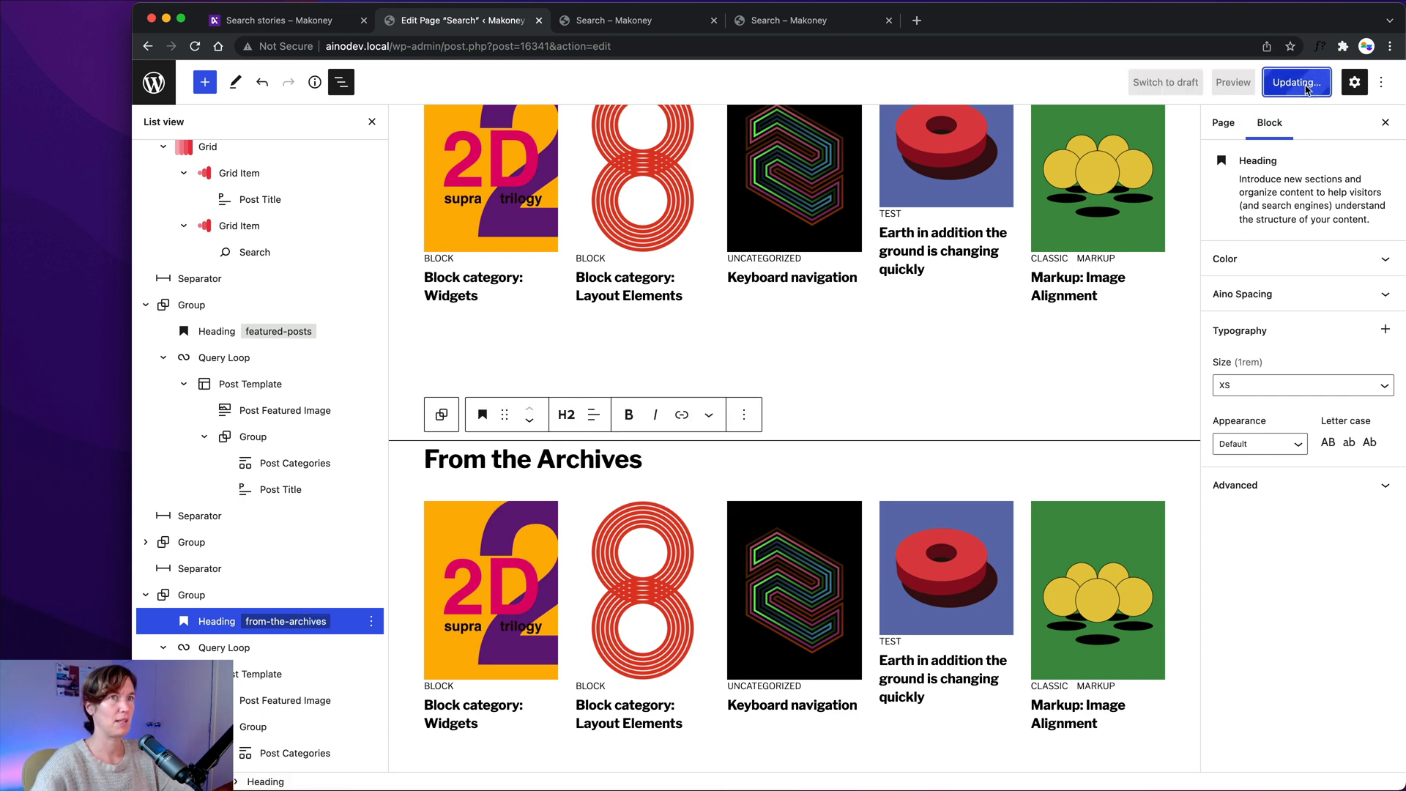
Step: Reload the live Search page and check the heading of the last post section
{"action": "left_click", "coordinate": [635, 30]}
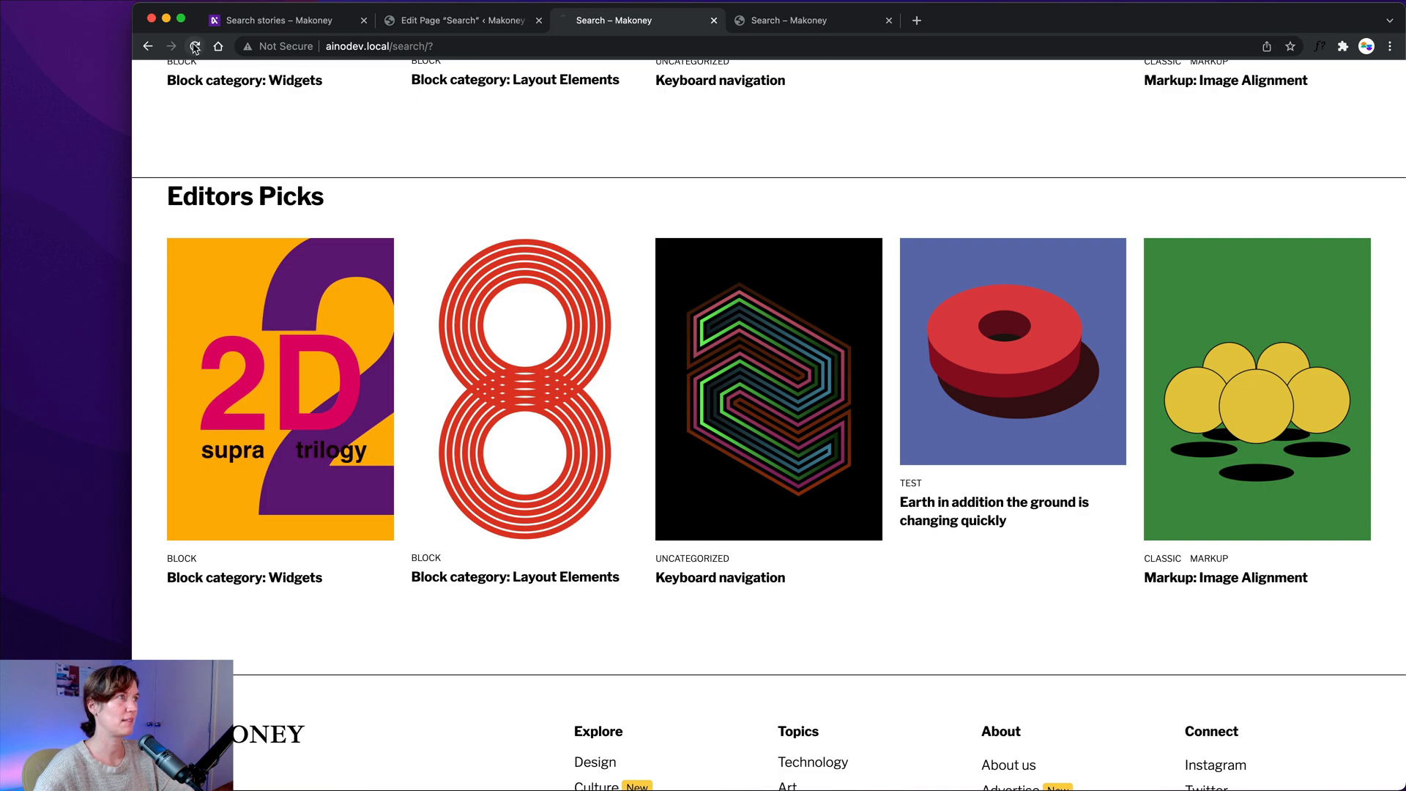
{"action": "scroll", "coordinate": [221, 160], "scroll_direction": "up", "scroll_amount": 6}
{"action": "scroll", "coordinate": [242, 176], "scroll_direction": "down", "scroll_amount": 12}
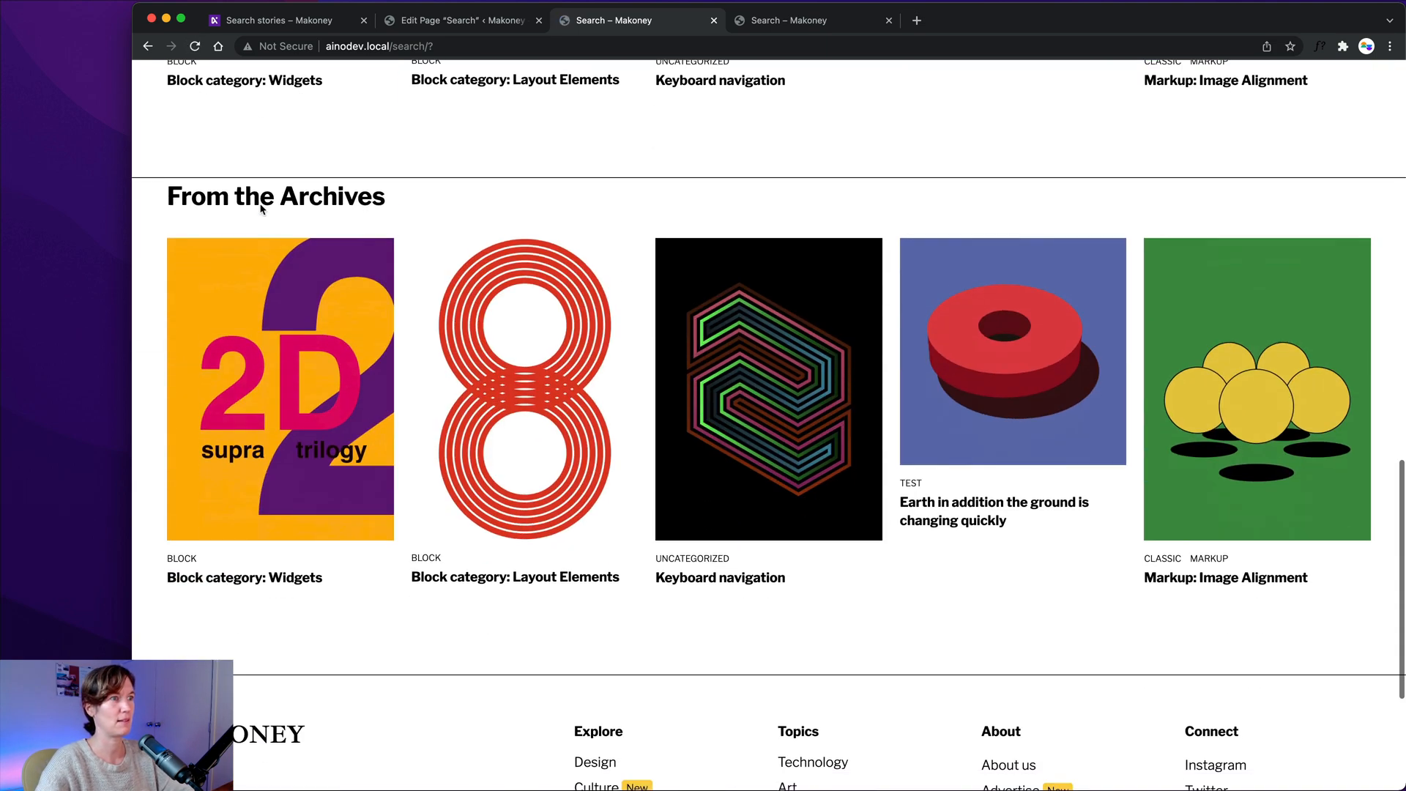
Step: Show the Search page's permalink in its page settings, open the live page from that link and select its address
{"action": "scroll", "coordinate": [264, 206], "scroll_direction": "up", "scroll_amount": 15}
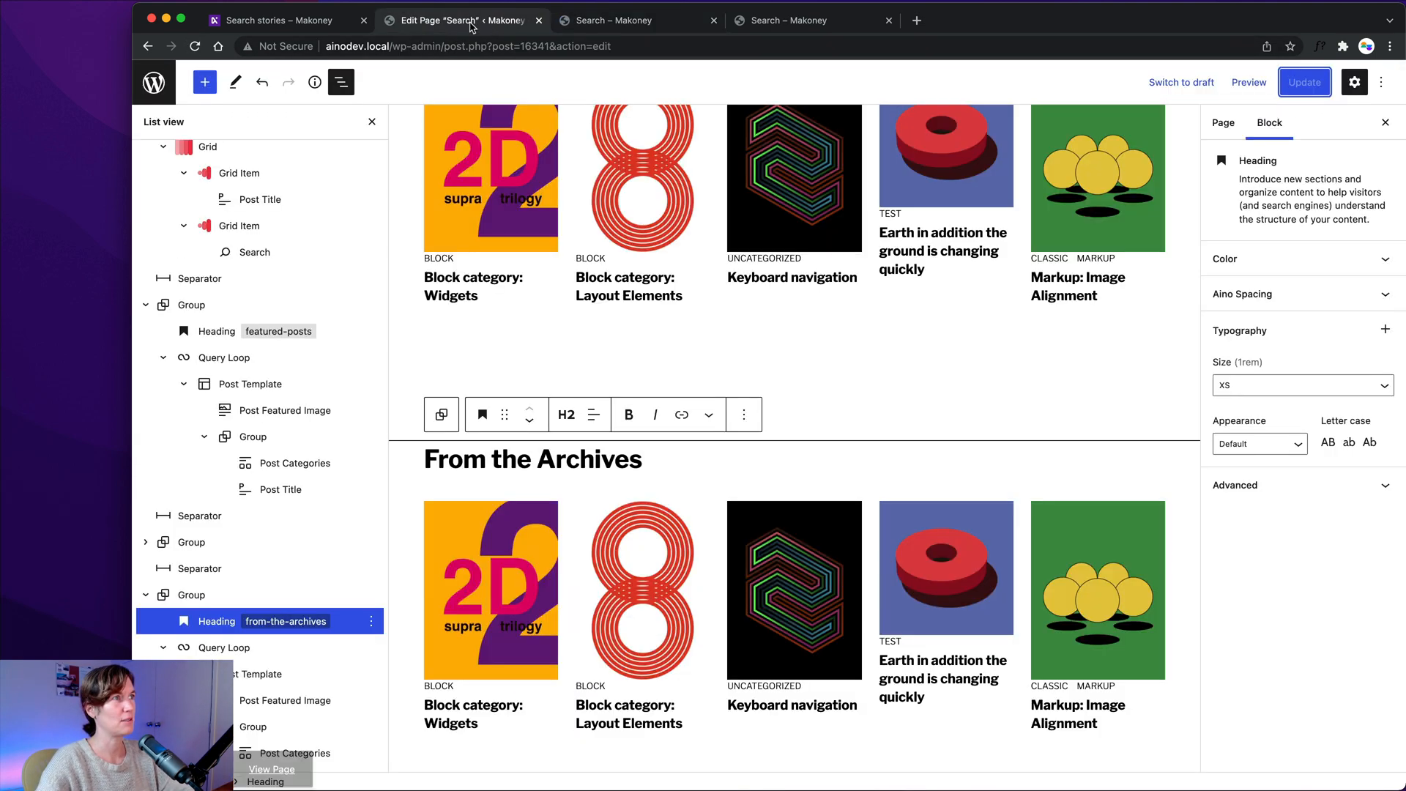
{"action": "left_click", "coordinate": [472, 22]}
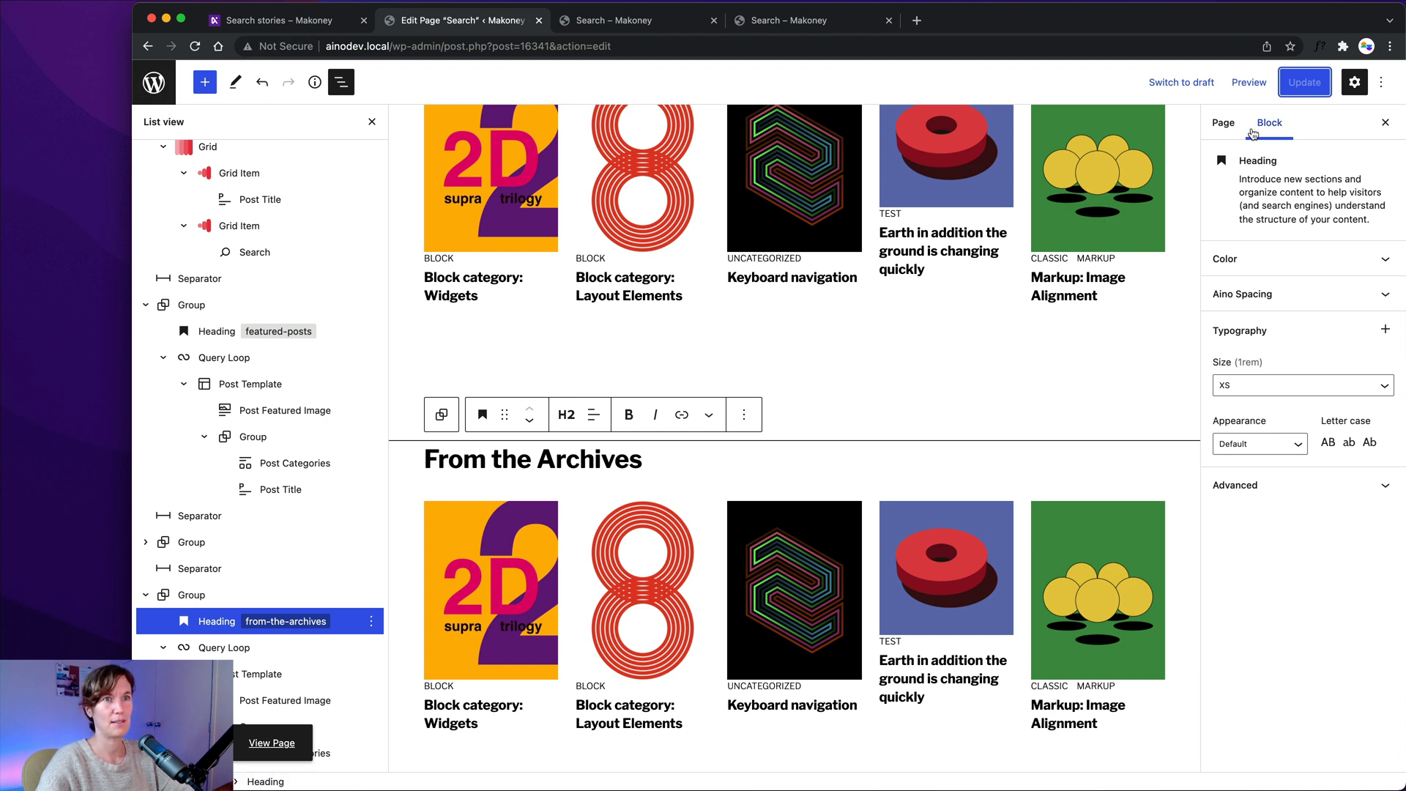
{"action": "left_click", "coordinate": [1224, 122]}
{"action": "left_click", "coordinate": [1238, 474]}
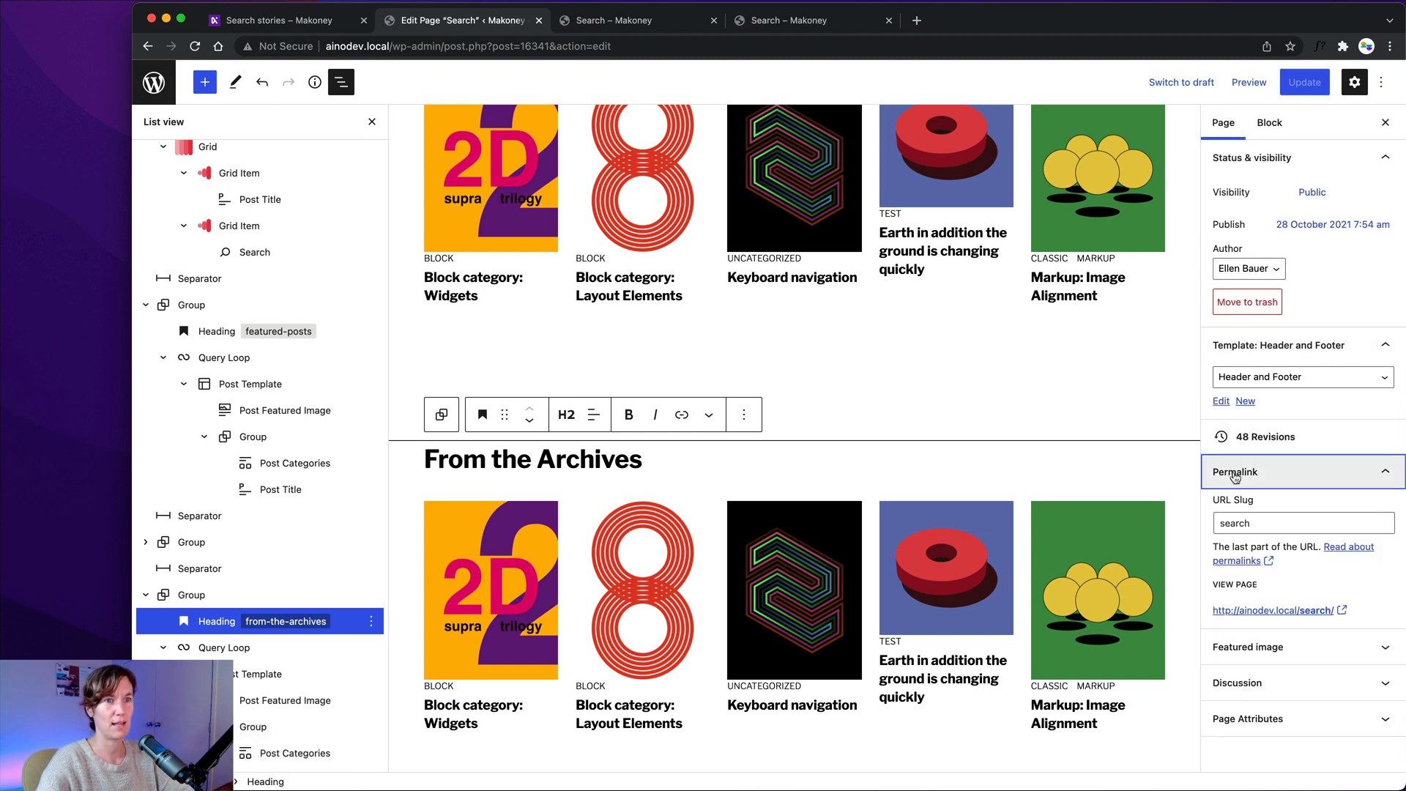
{"action": "left_click", "coordinate": [1266, 612]}
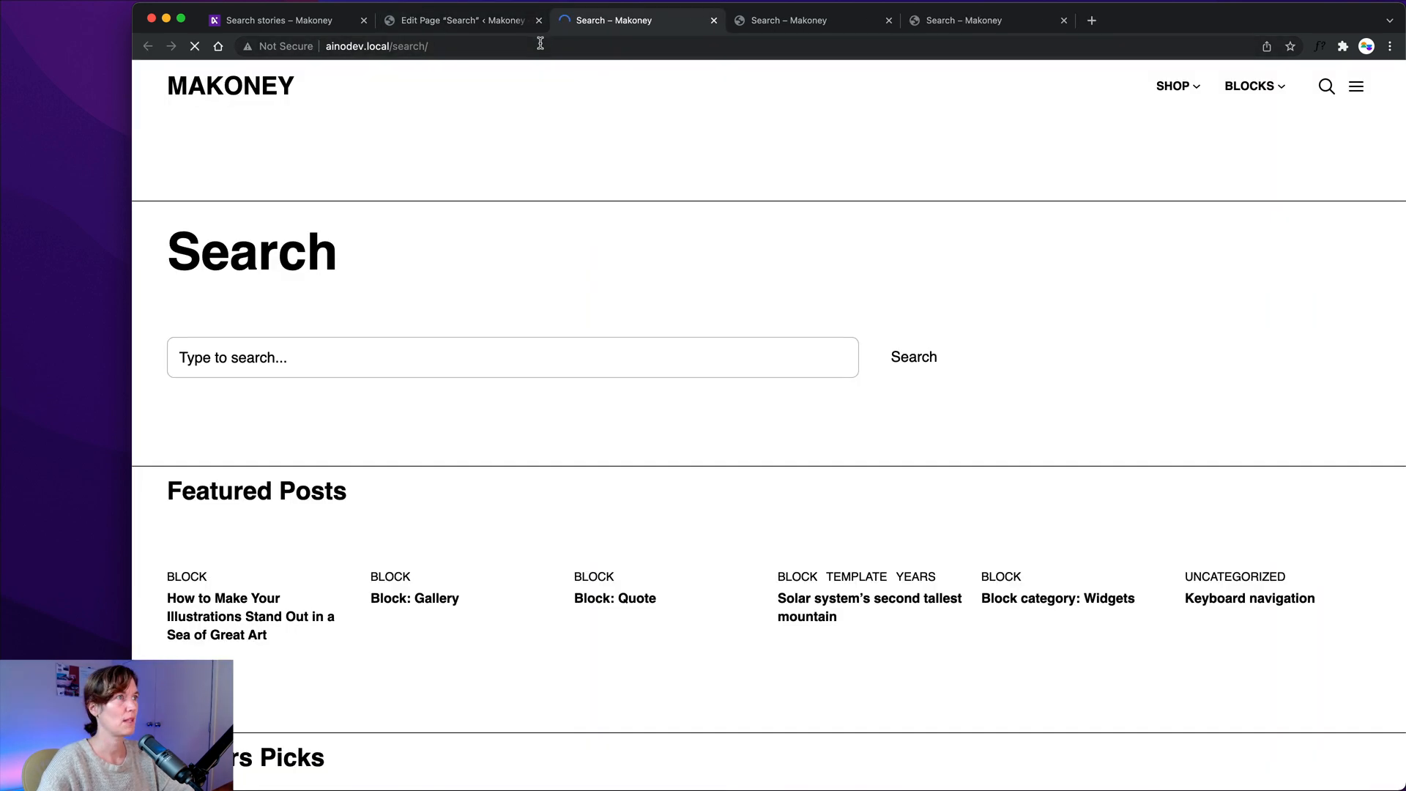
{"action": "left_click", "coordinate": [541, 45]}
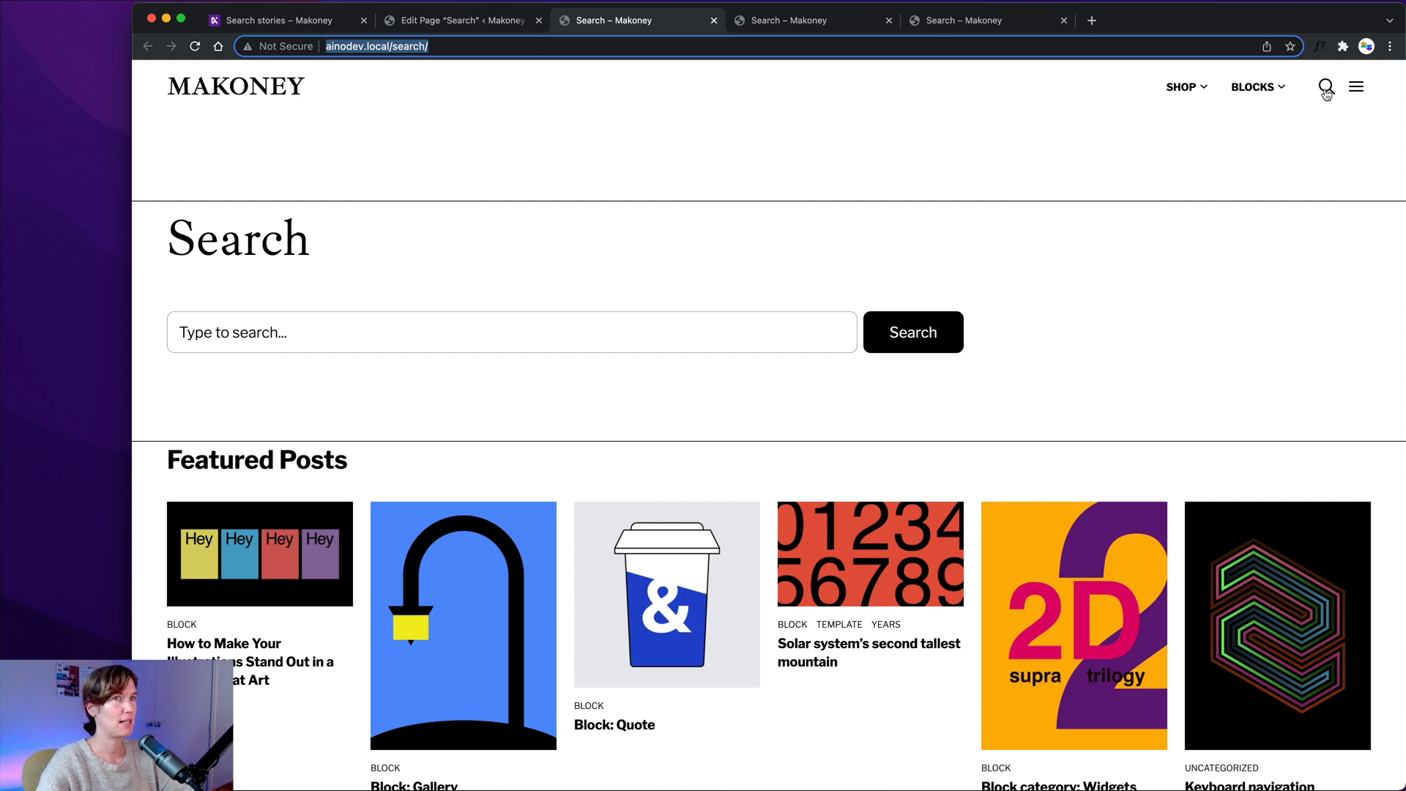
{"action": "left_click", "coordinate": [429, 20]}
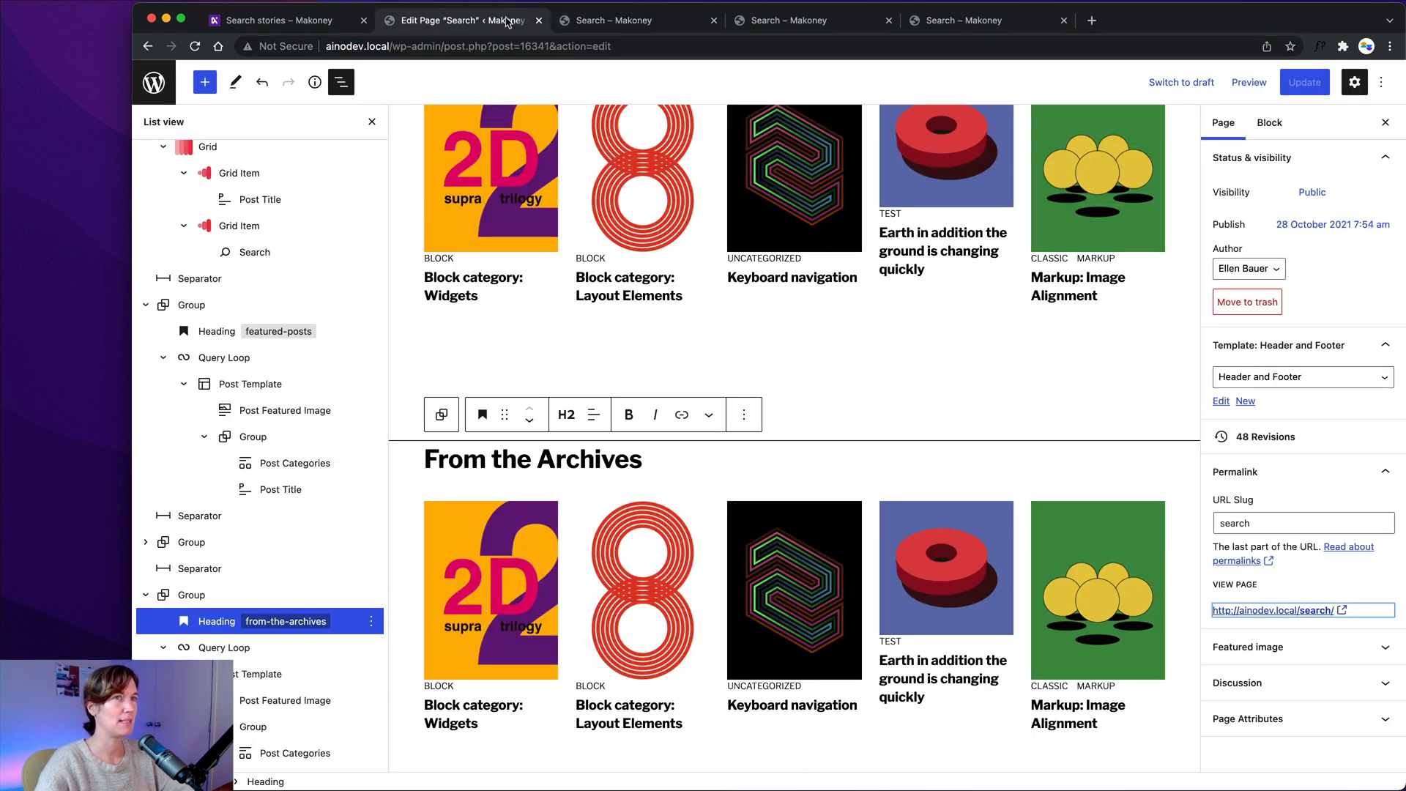
{"action": "left_click", "coordinate": [579, 22]}
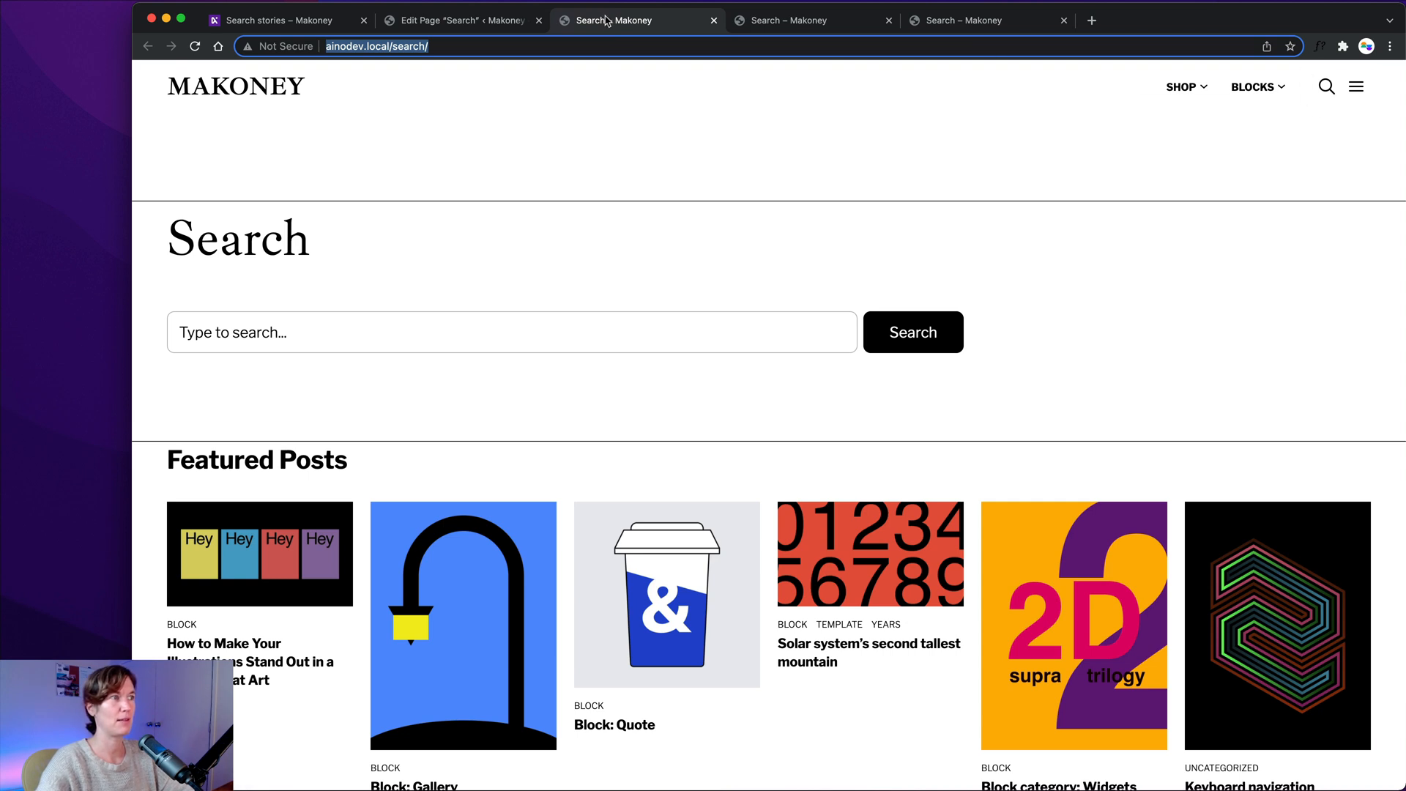
Step: Open the header template part and link its search icon button to the Search page at ainodev.local/search/
{"action": "left_click", "coordinate": [454, 22]}
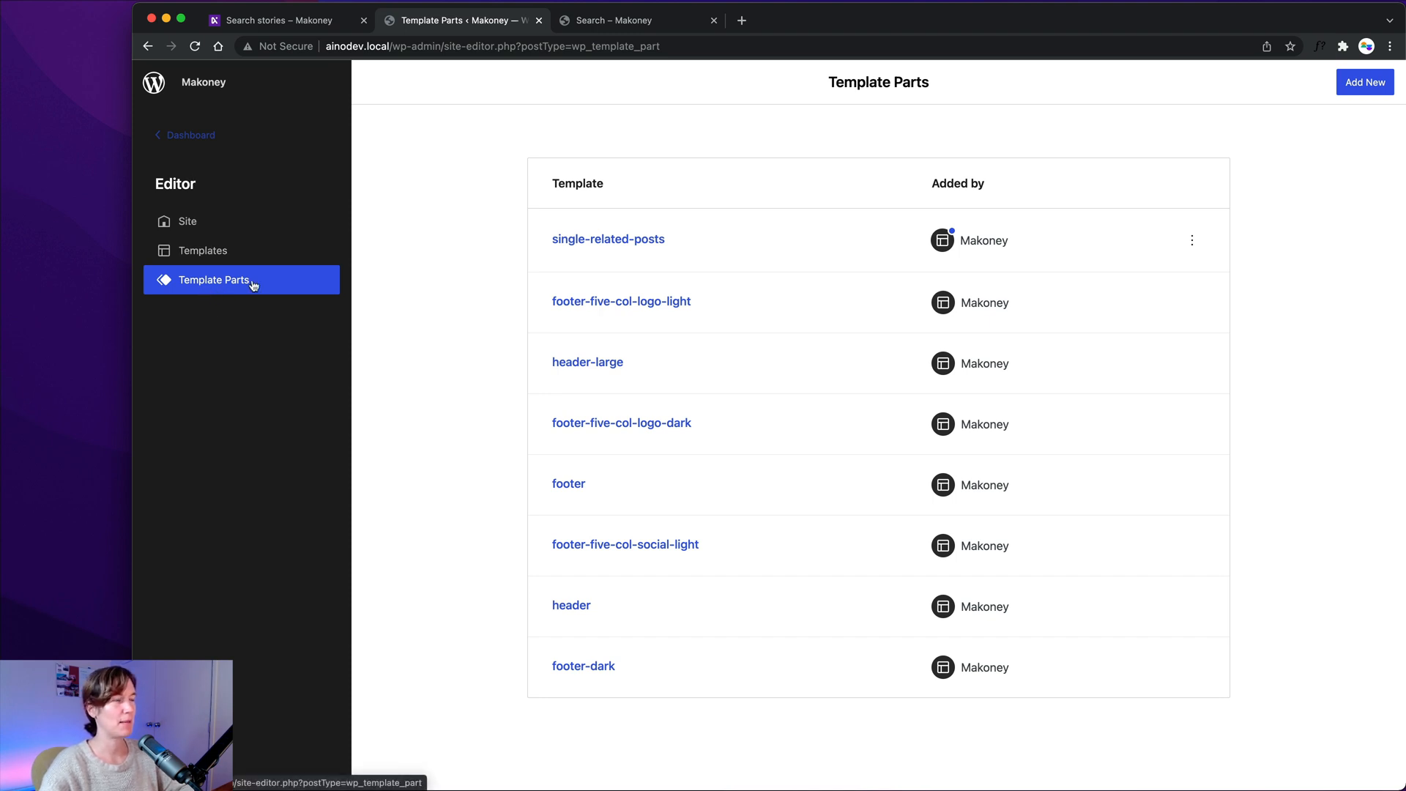
{"action": "left_click", "coordinate": [573, 606]}
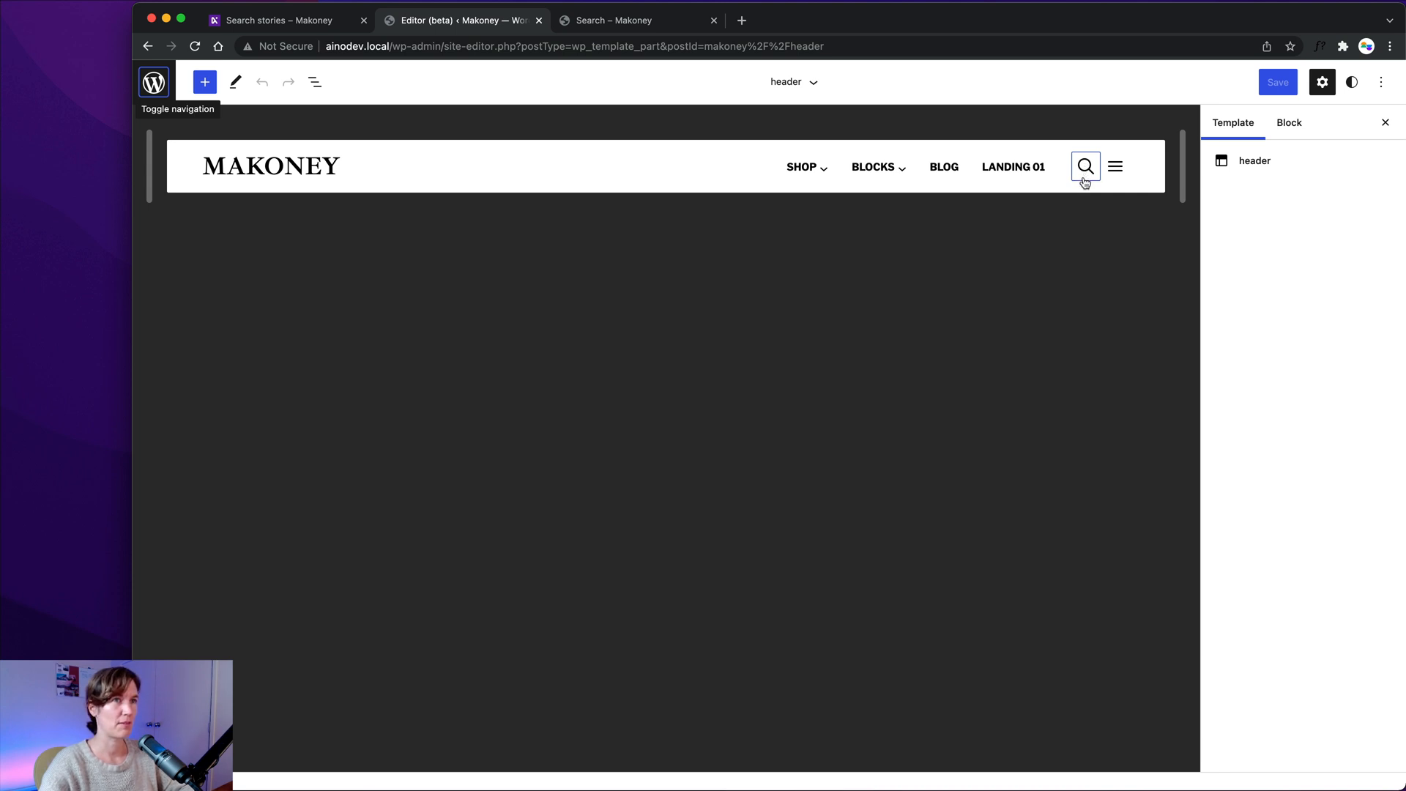
{"action": "left_click", "coordinate": [1082, 180]}
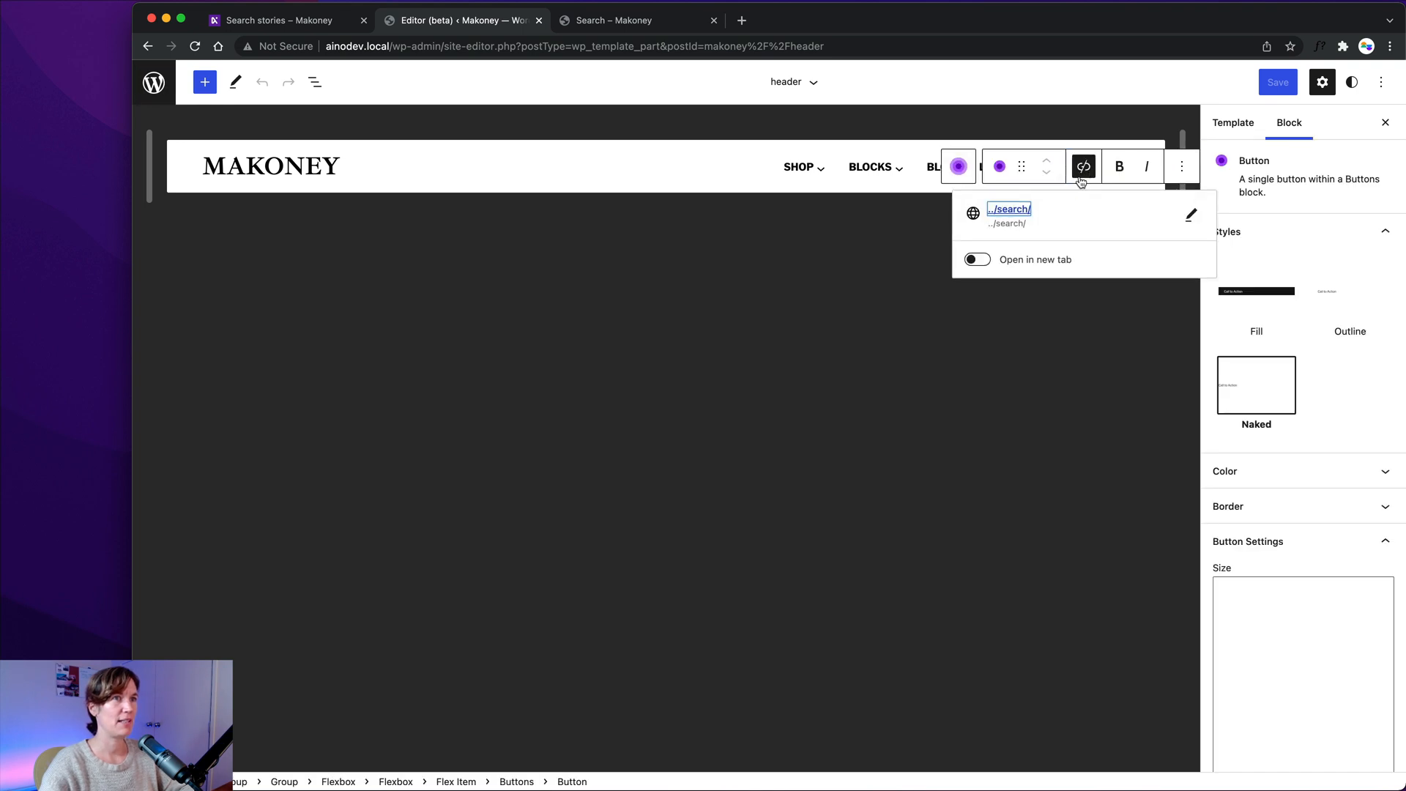
{"action": "left_click", "coordinate": [1190, 216]}
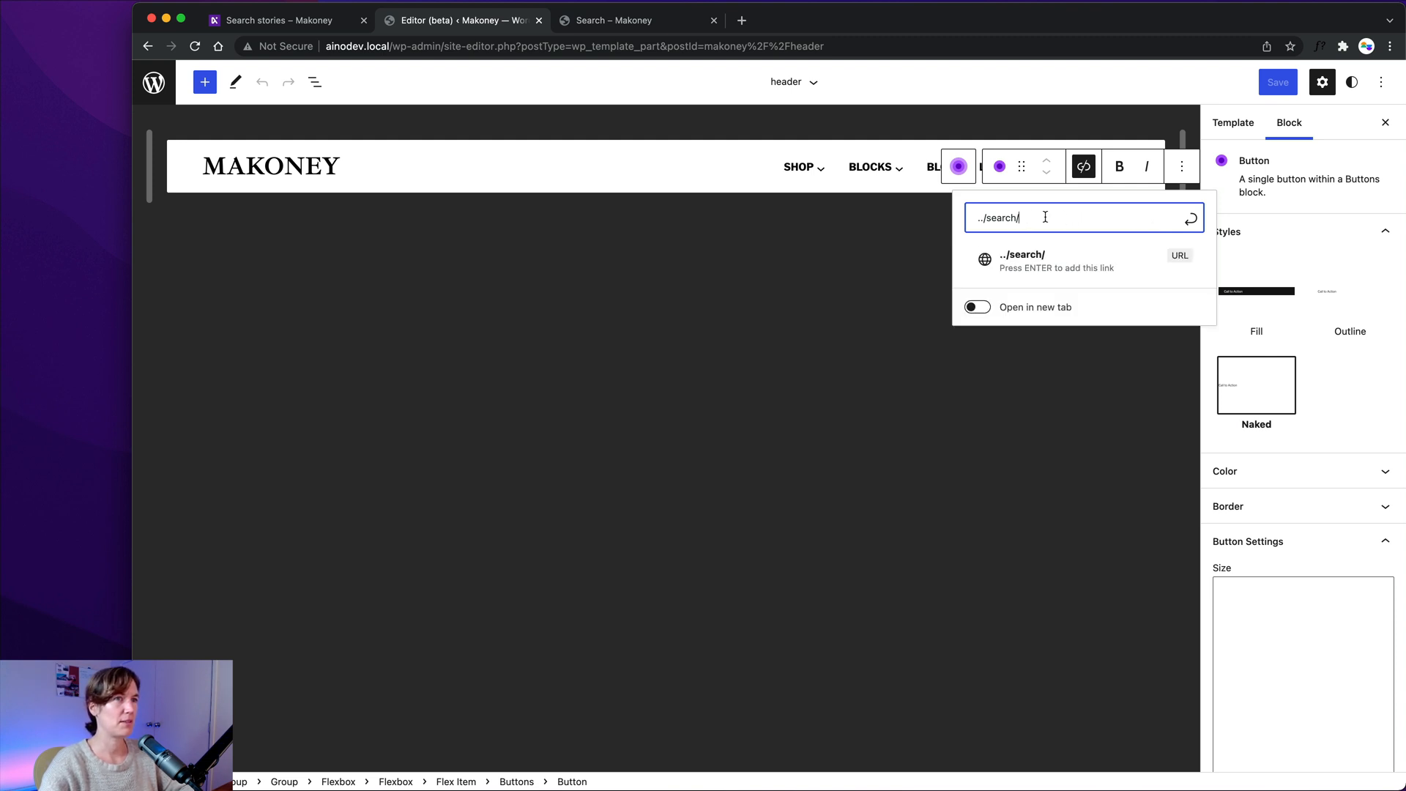
{"action": "left_click_drag", "start_coordinate": [1022, 216], "coordinate": [978, 217]}
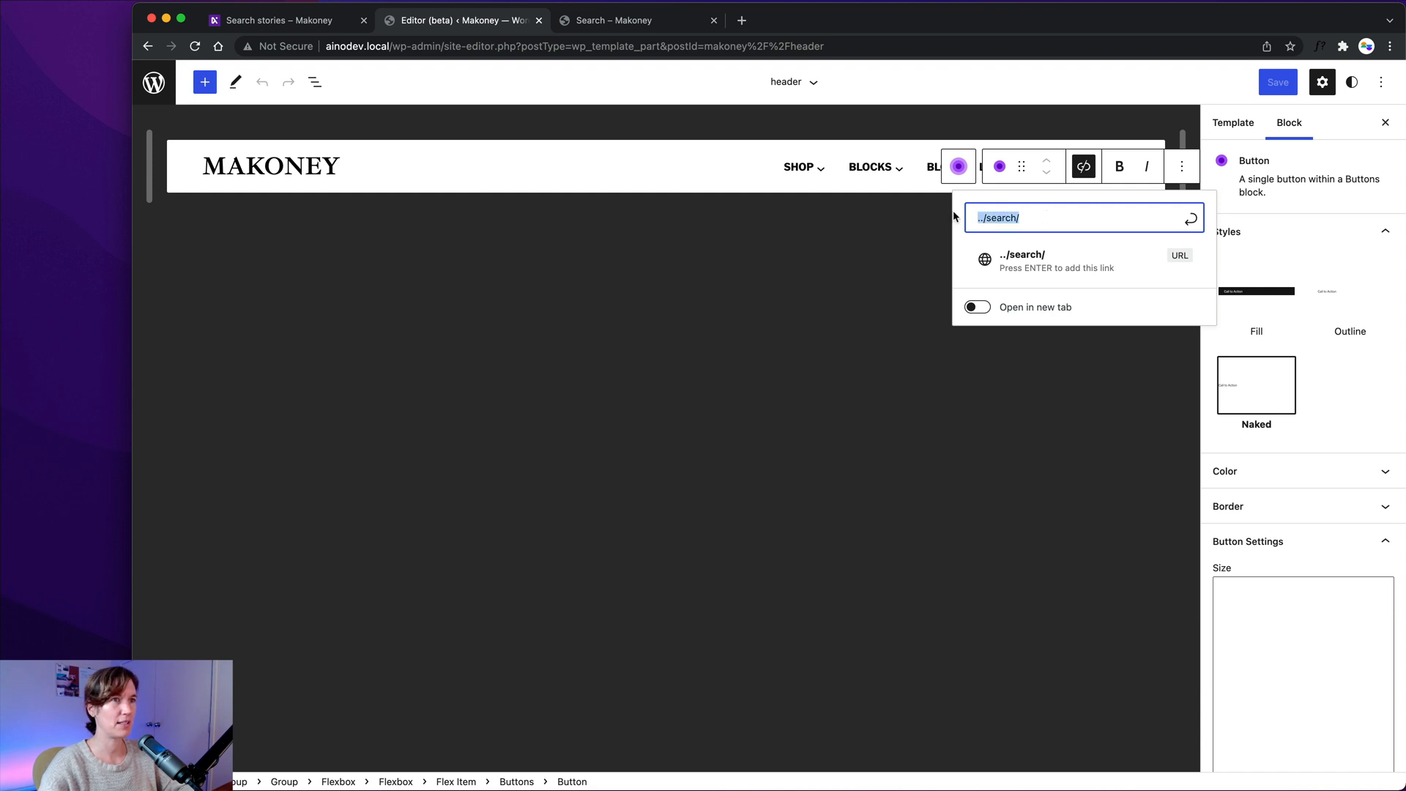
{"action": "key", "text": "BackSpace"}
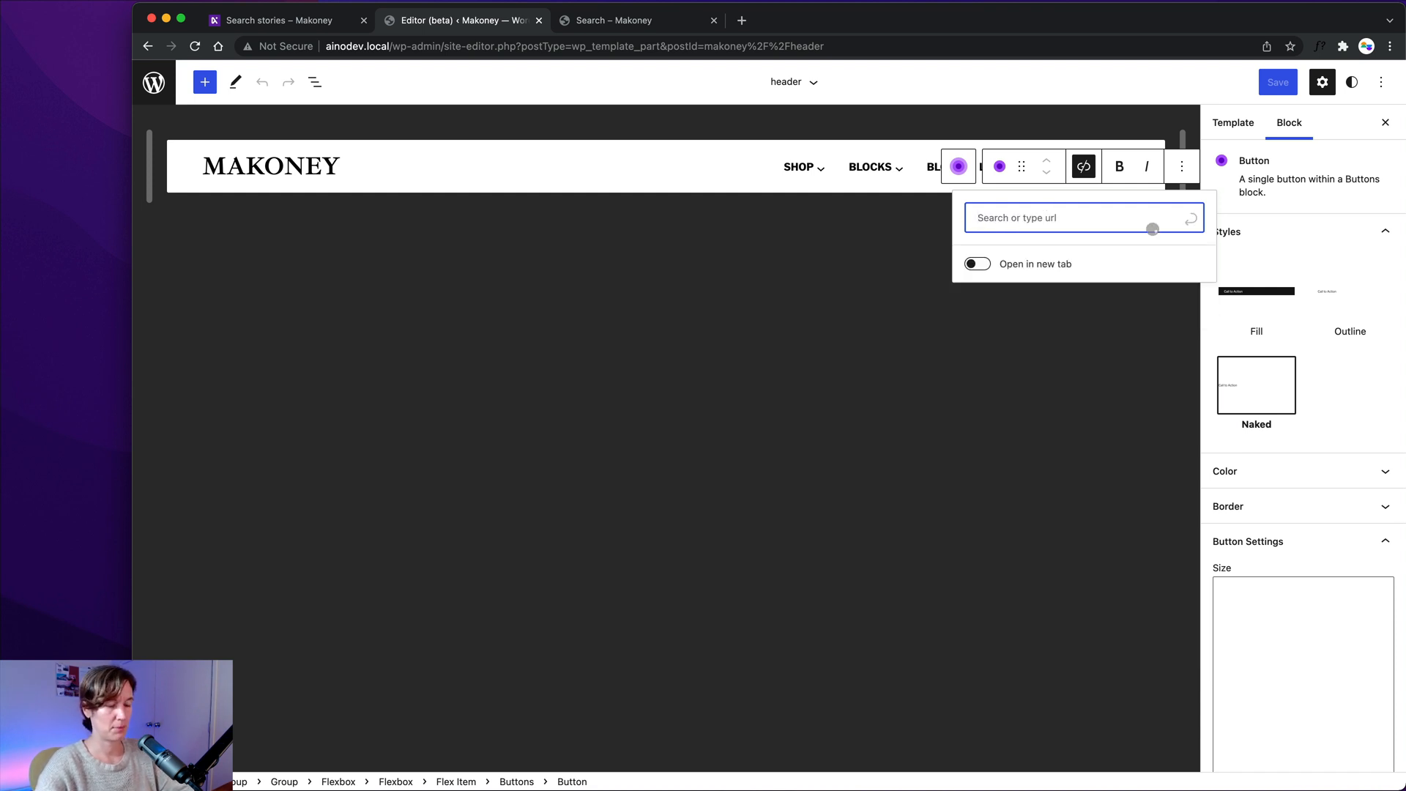
{"action": "type", "text": "Search"}
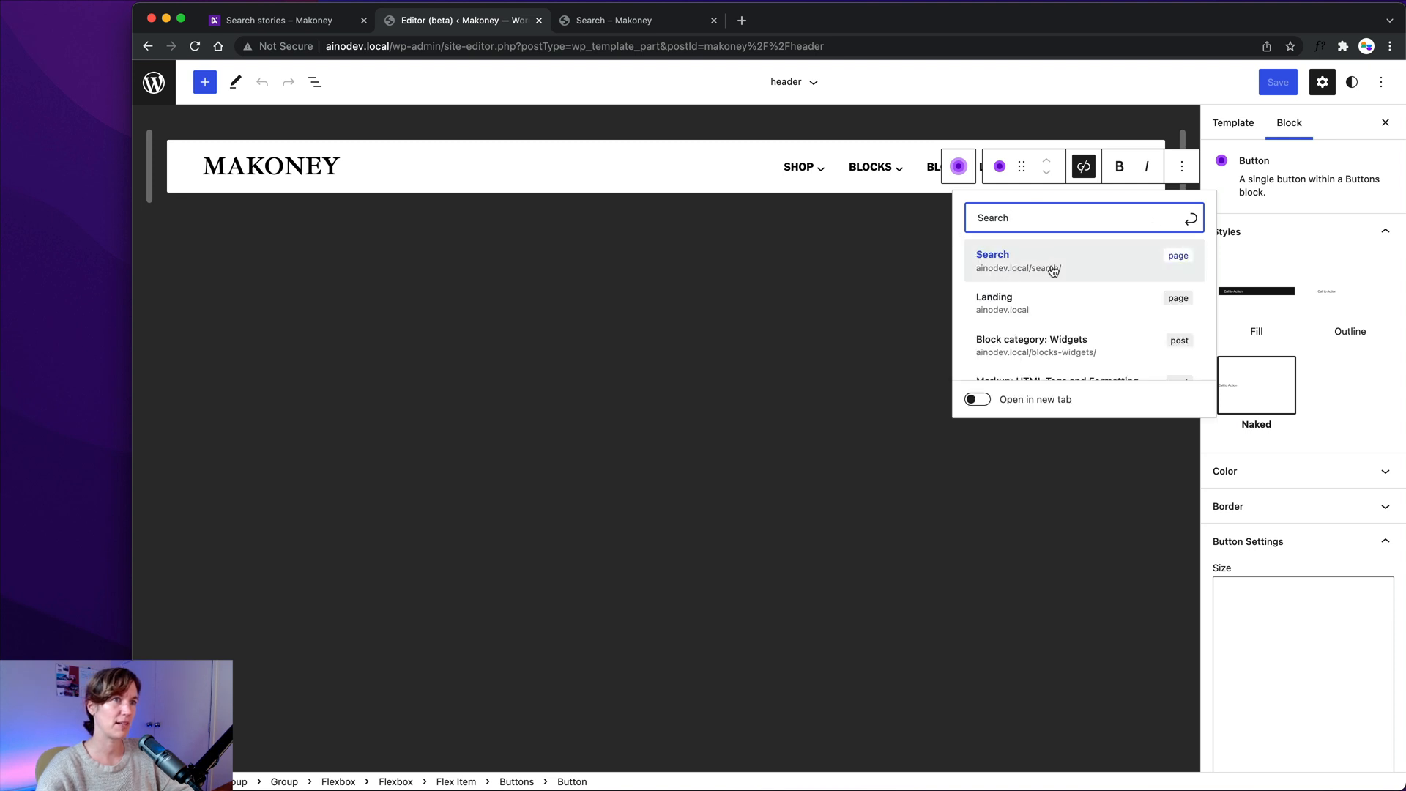
{"action": "left_click", "coordinate": [1053, 271]}
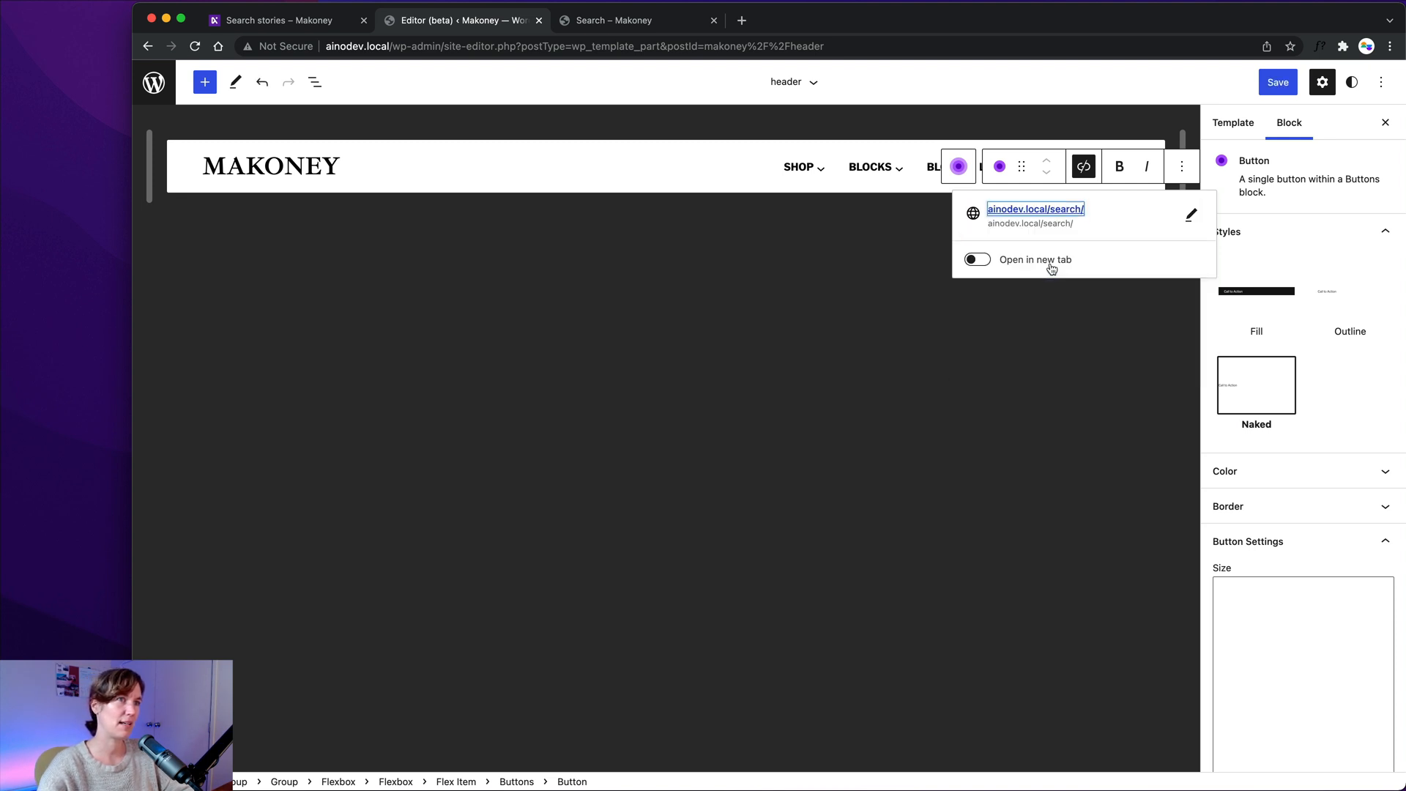
Step: Save the header template part and return to the list of template parts
{"action": "left_click", "coordinate": [1273, 91]}
{"action": "left_click", "coordinate": [1289, 84]}
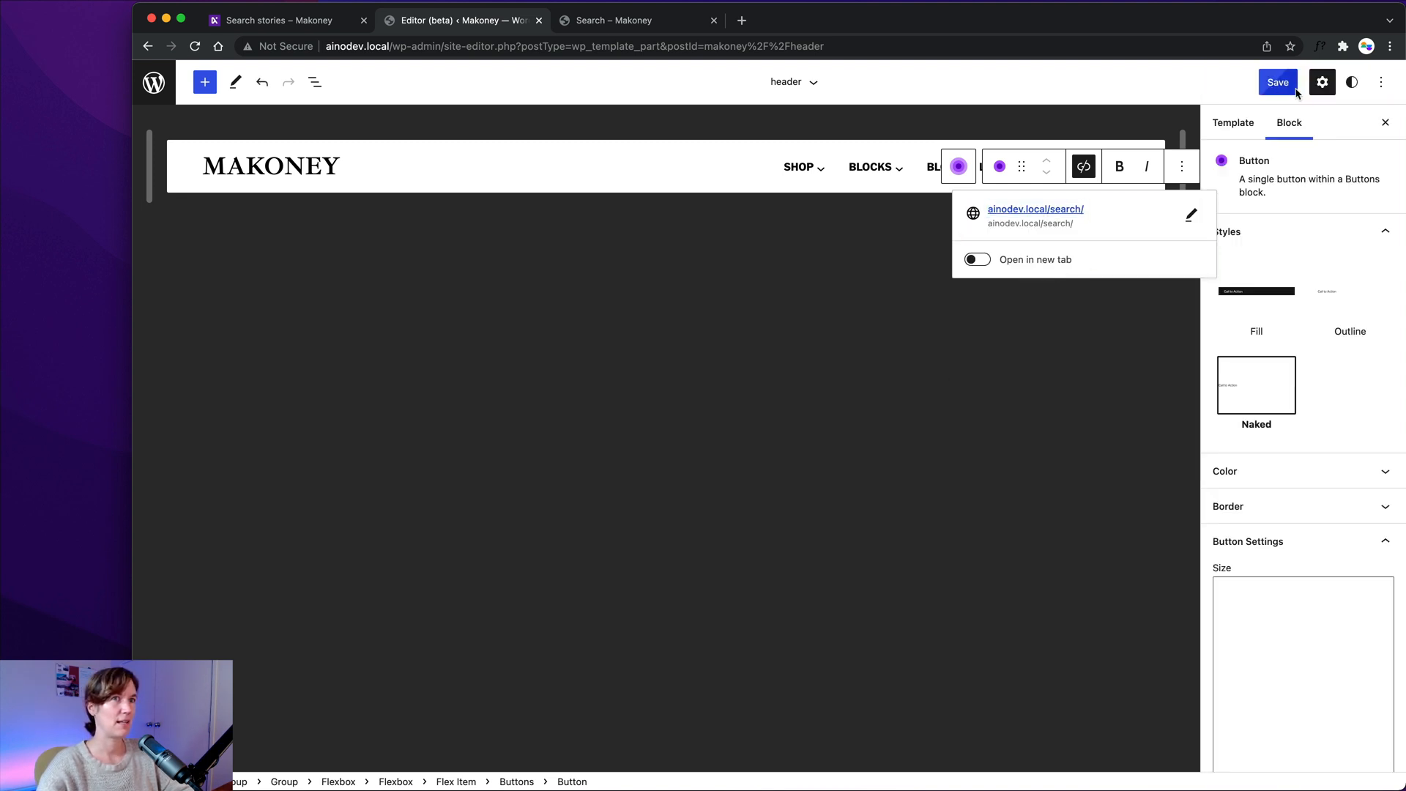
{"action": "left_click", "coordinate": [842, 302]}
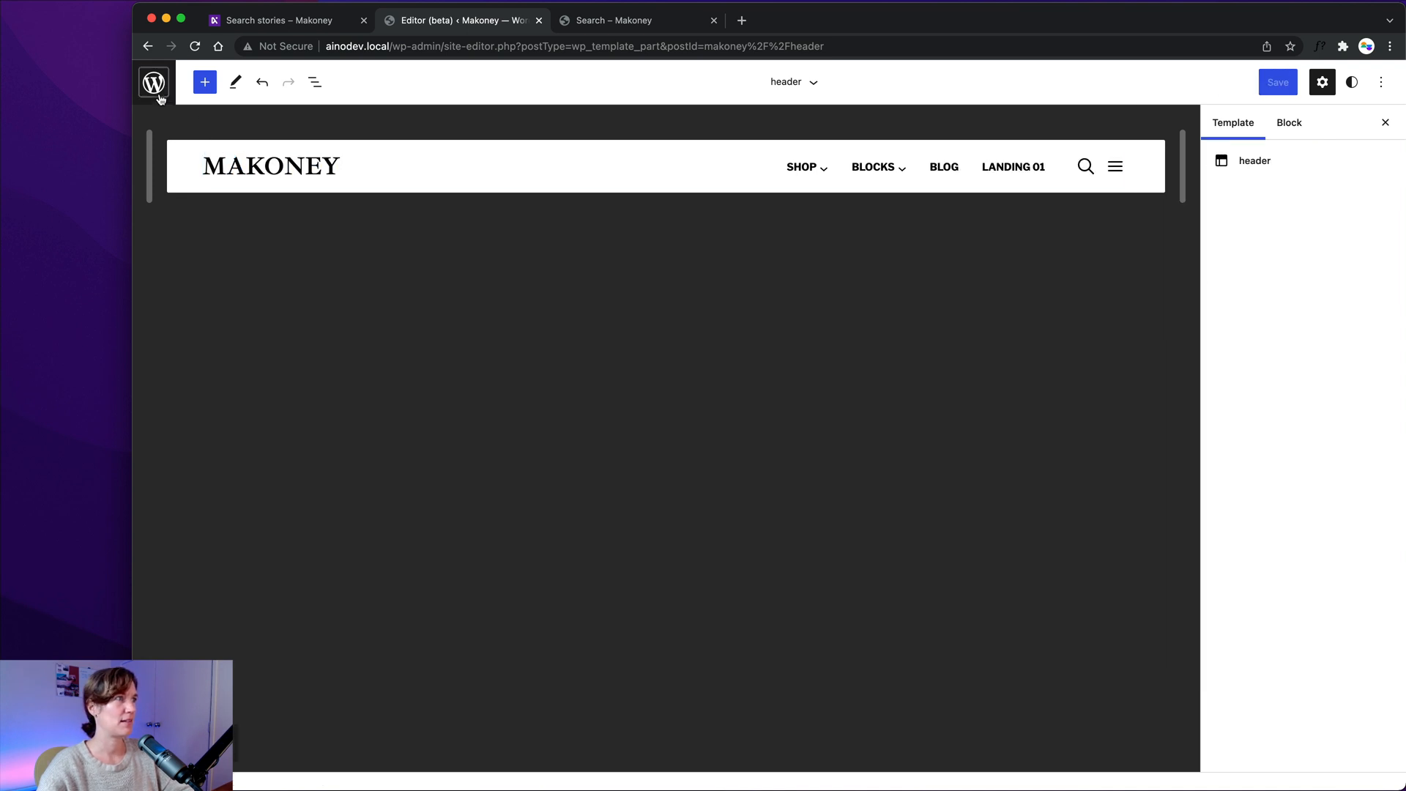
{"action": "left_click", "coordinate": [159, 96]}
{"action": "left_click", "coordinate": [197, 286]}
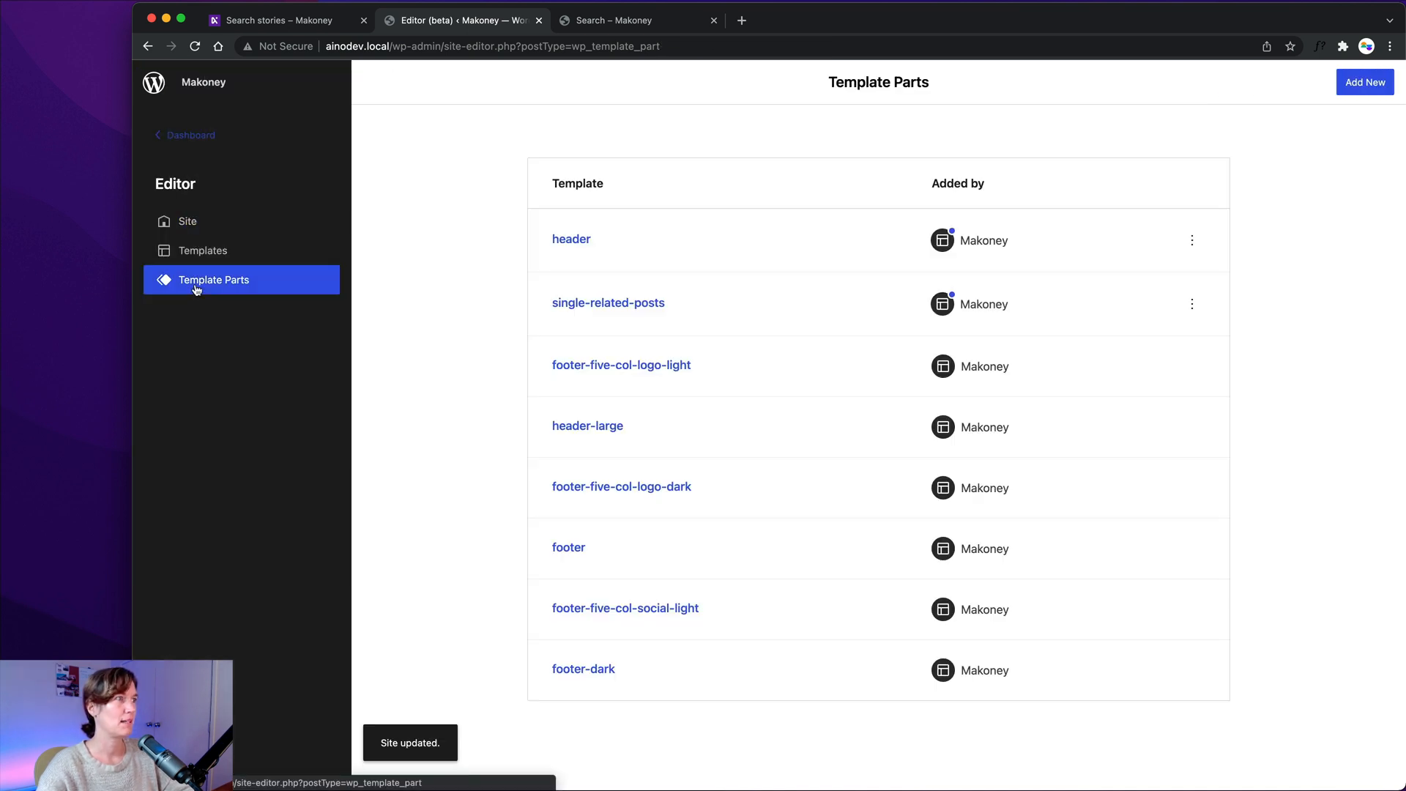
Step: Open the header-large template part and link its search icon button to the Search page at ainodev.local/search/
{"action": "left_click", "coordinate": [573, 428]}
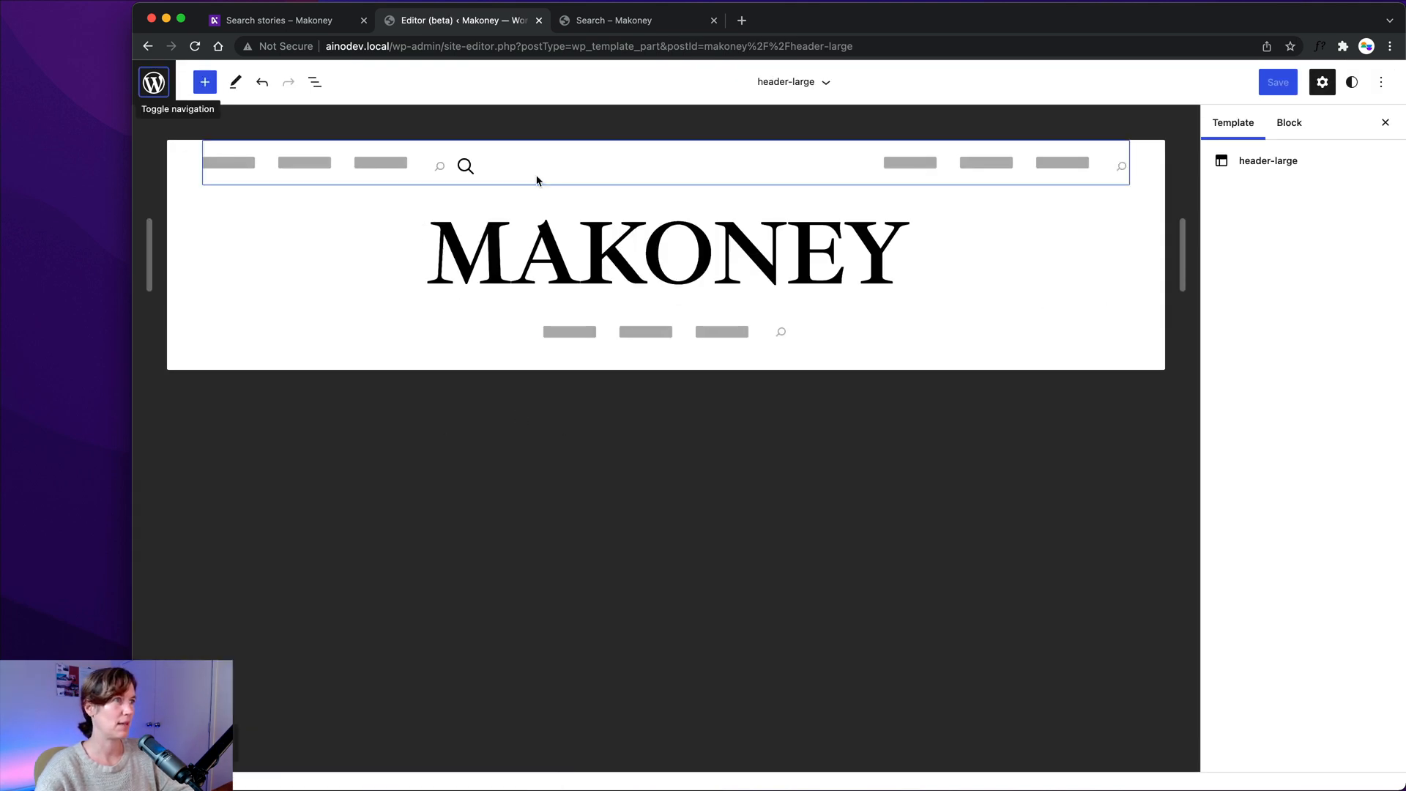
{"action": "left_click", "coordinate": [471, 176]}
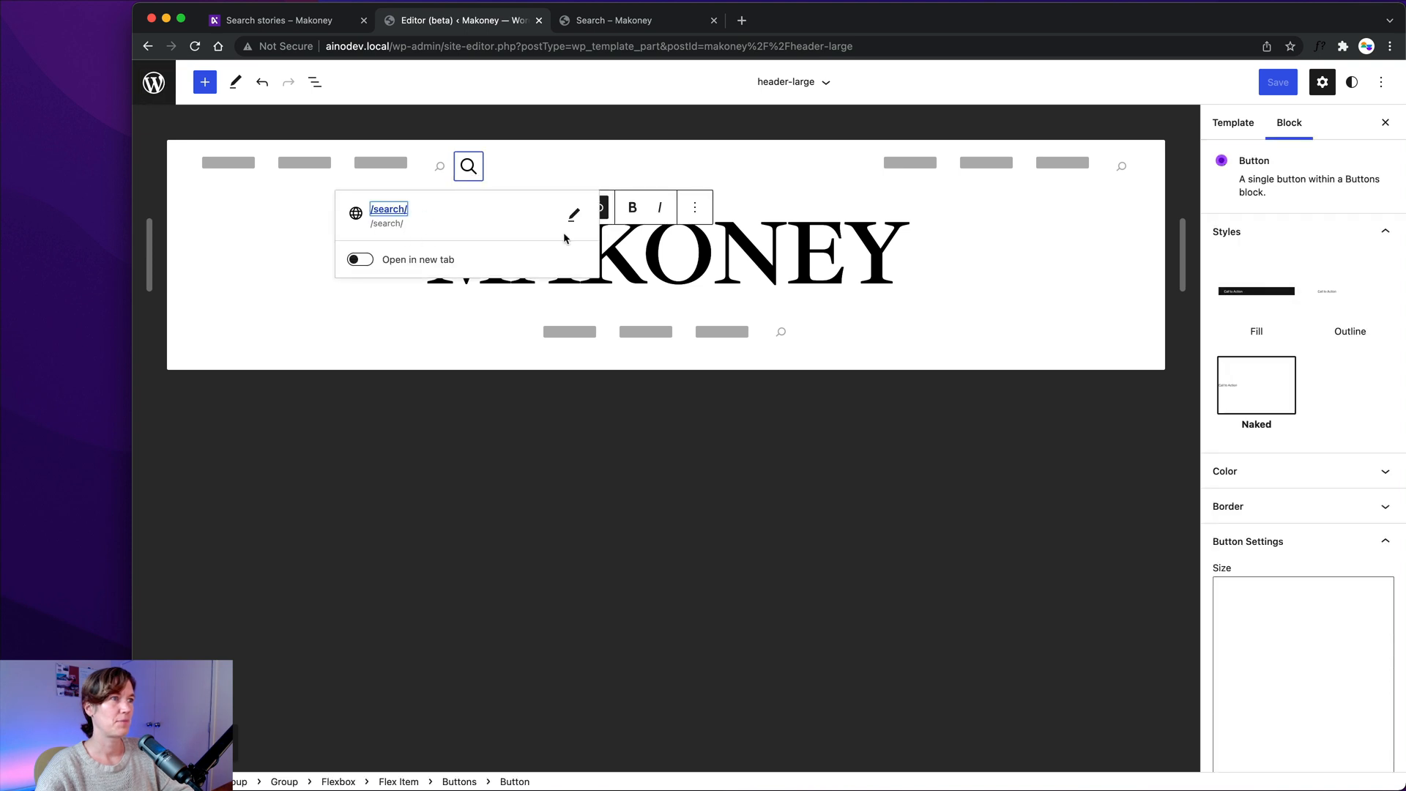
{"action": "left_click", "coordinate": [574, 214]}
{"action": "triple_click", "coordinate": [427, 218]}
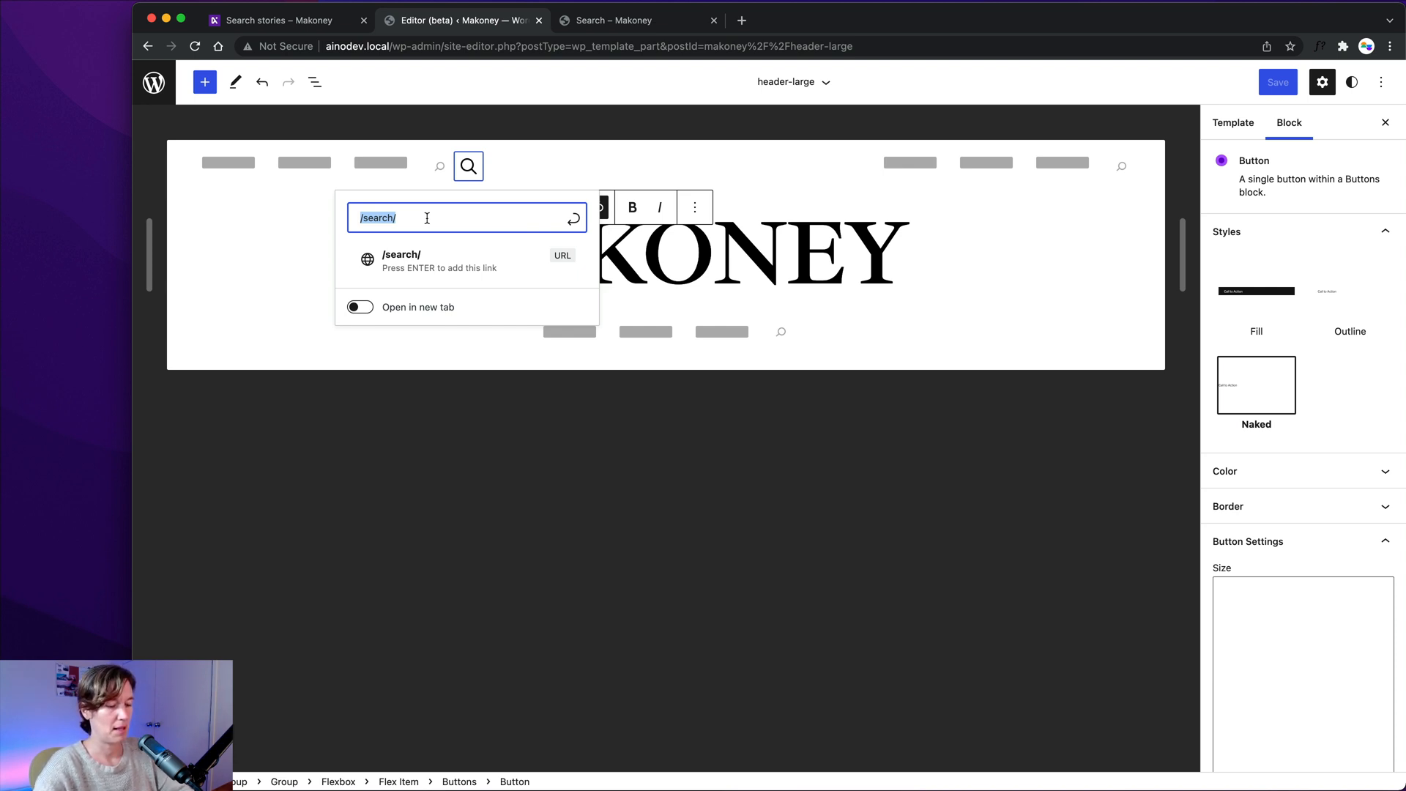
{"action": "key", "text": "BackSpace"}
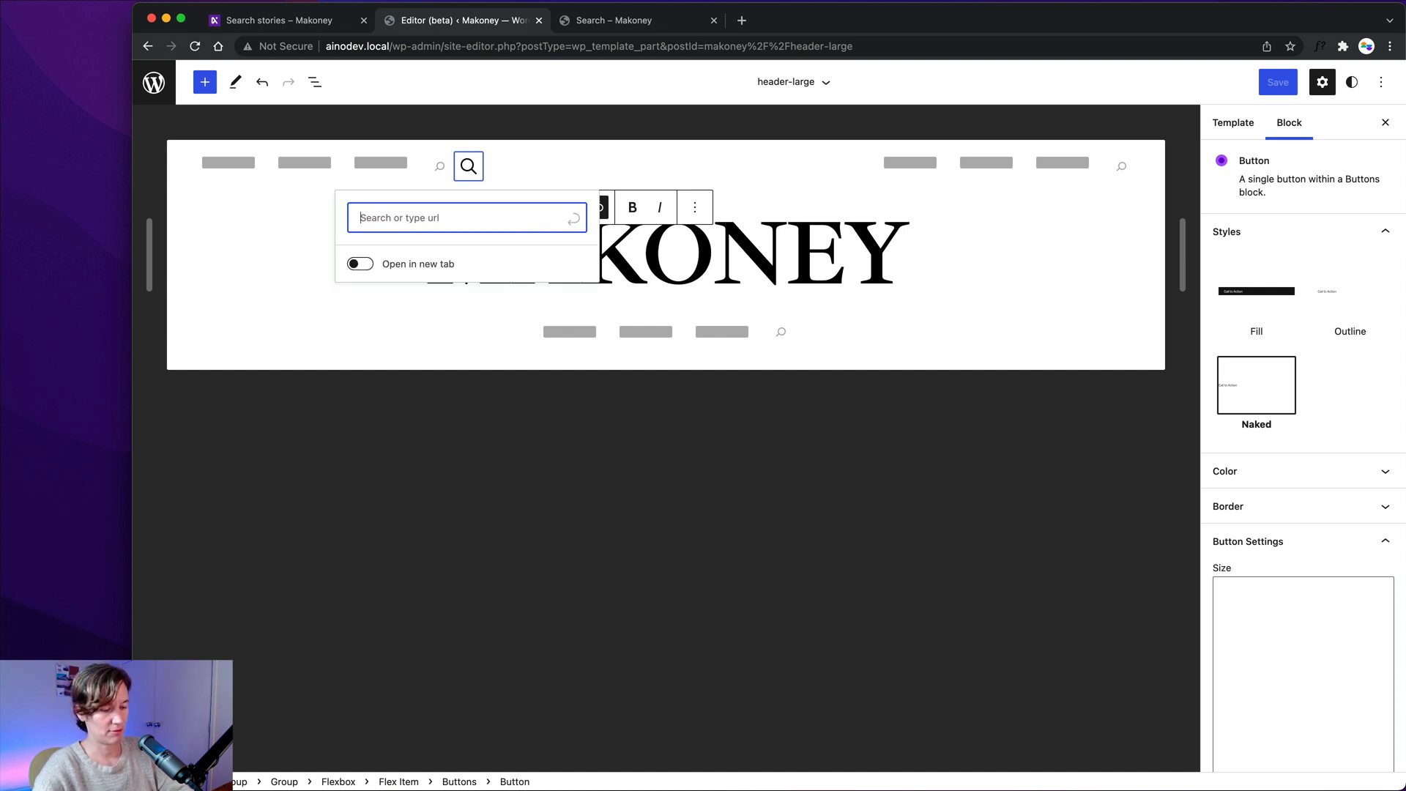
{"action": "type", "text": "s"}
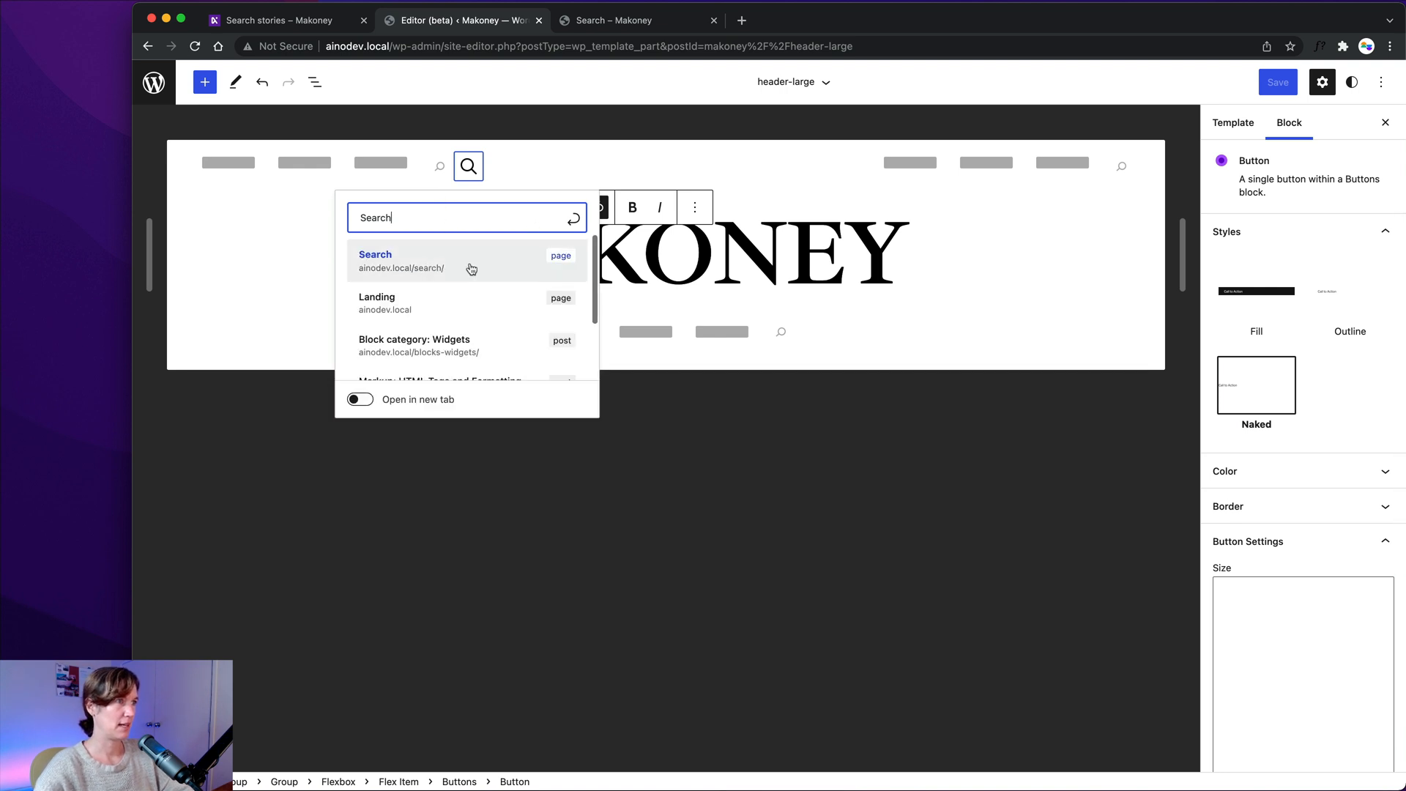
{"action": "left_click", "coordinate": [449, 271]}
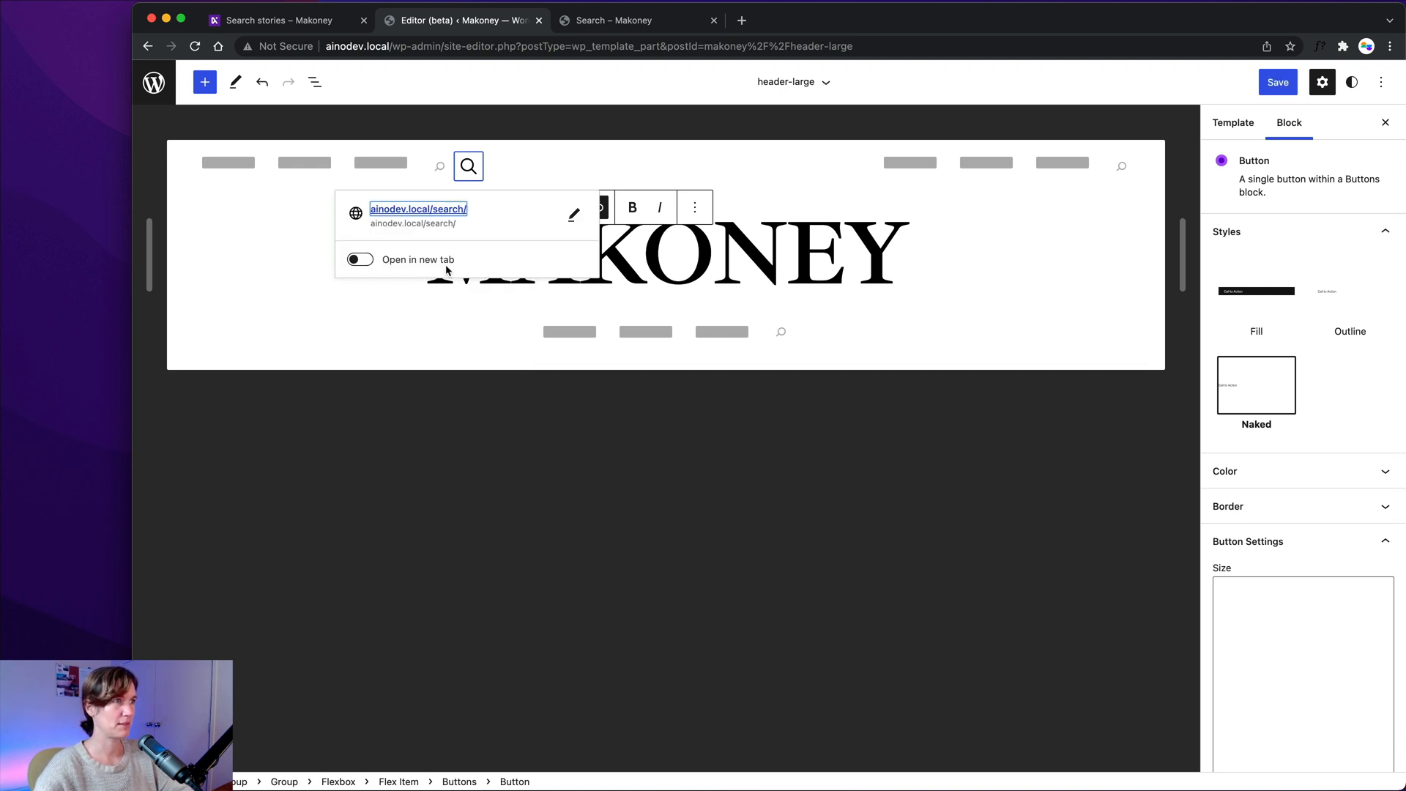
Step: Save the header-large template part and go back to the template parts overview
{"action": "left_click", "coordinate": [1279, 81]}
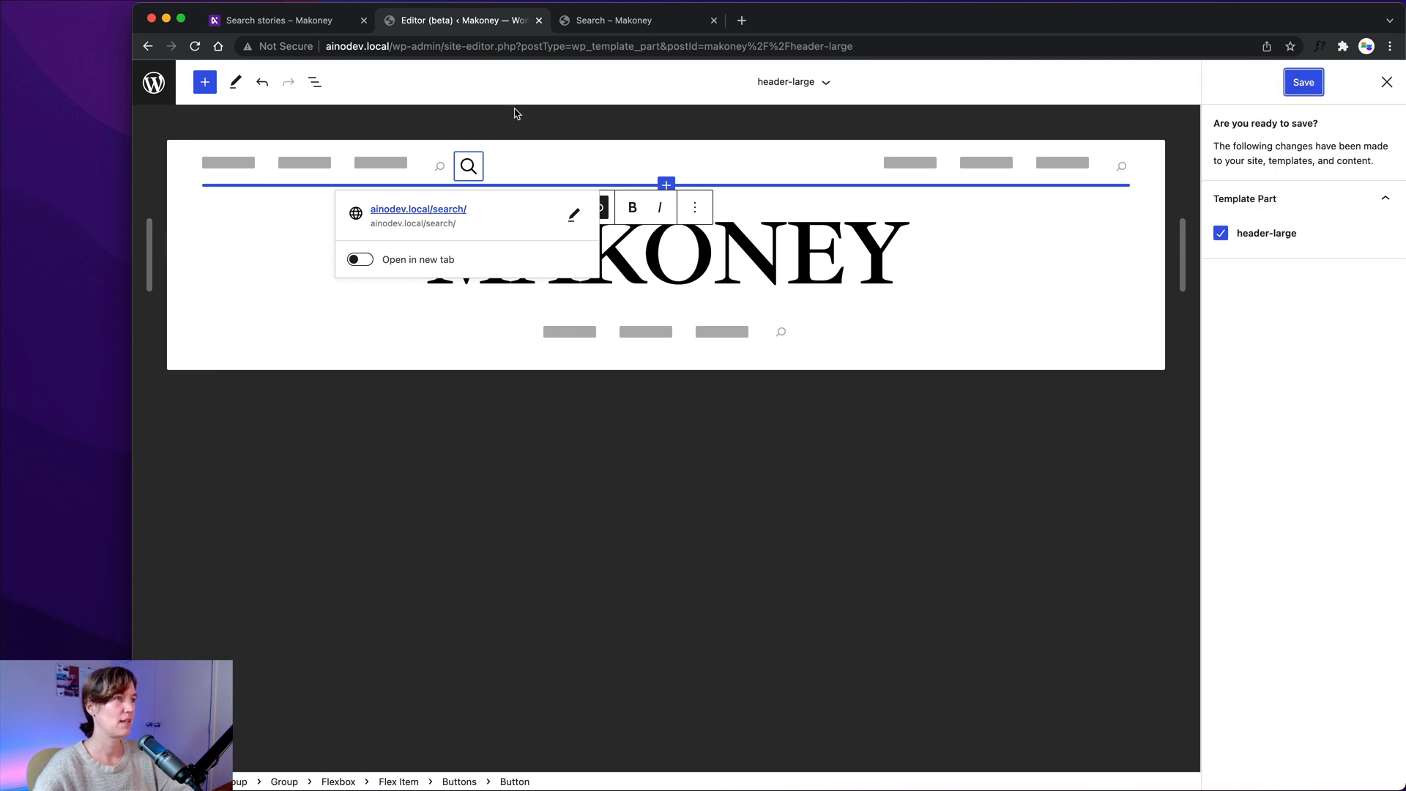
{"action": "left_click", "coordinate": [1303, 82]}
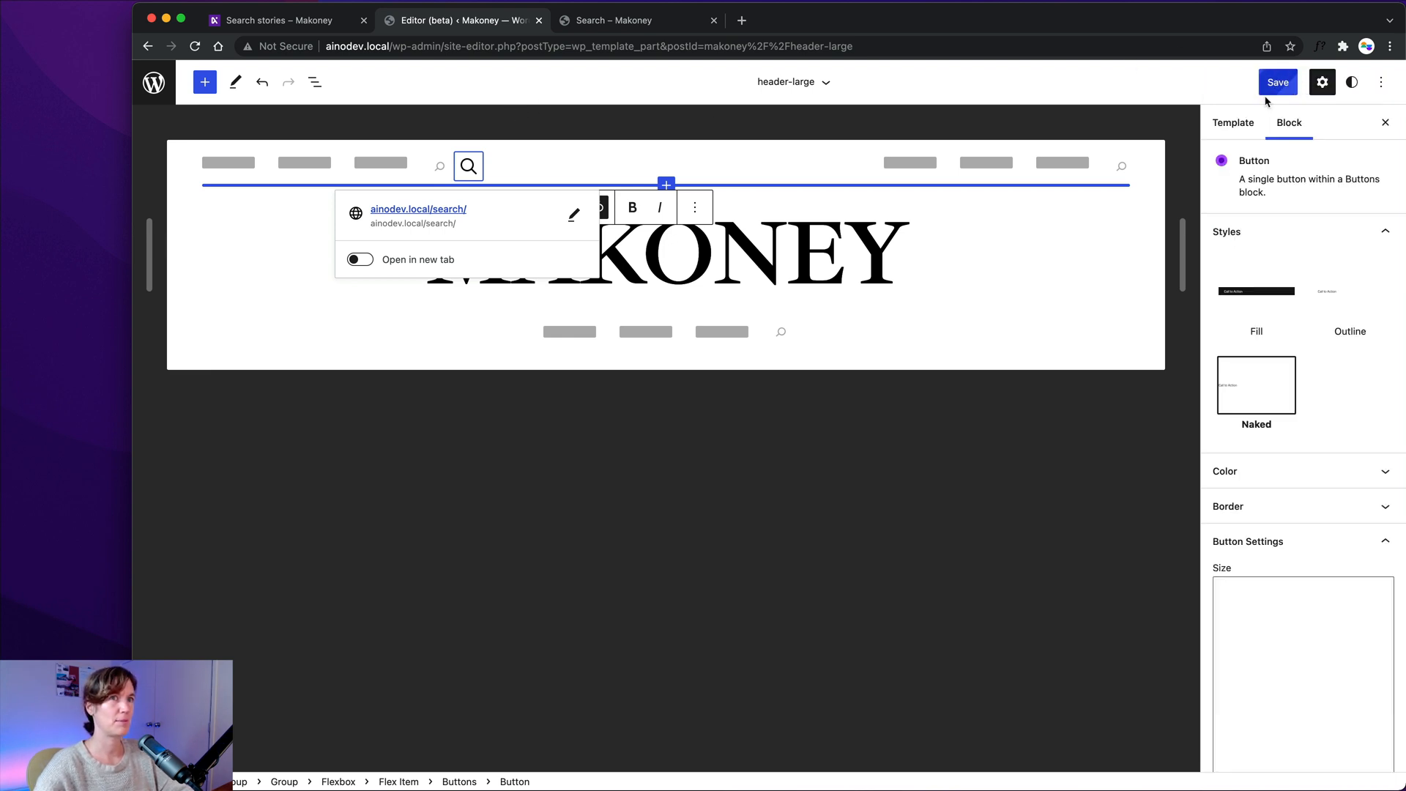
{"action": "left_click", "coordinate": [154, 82]}
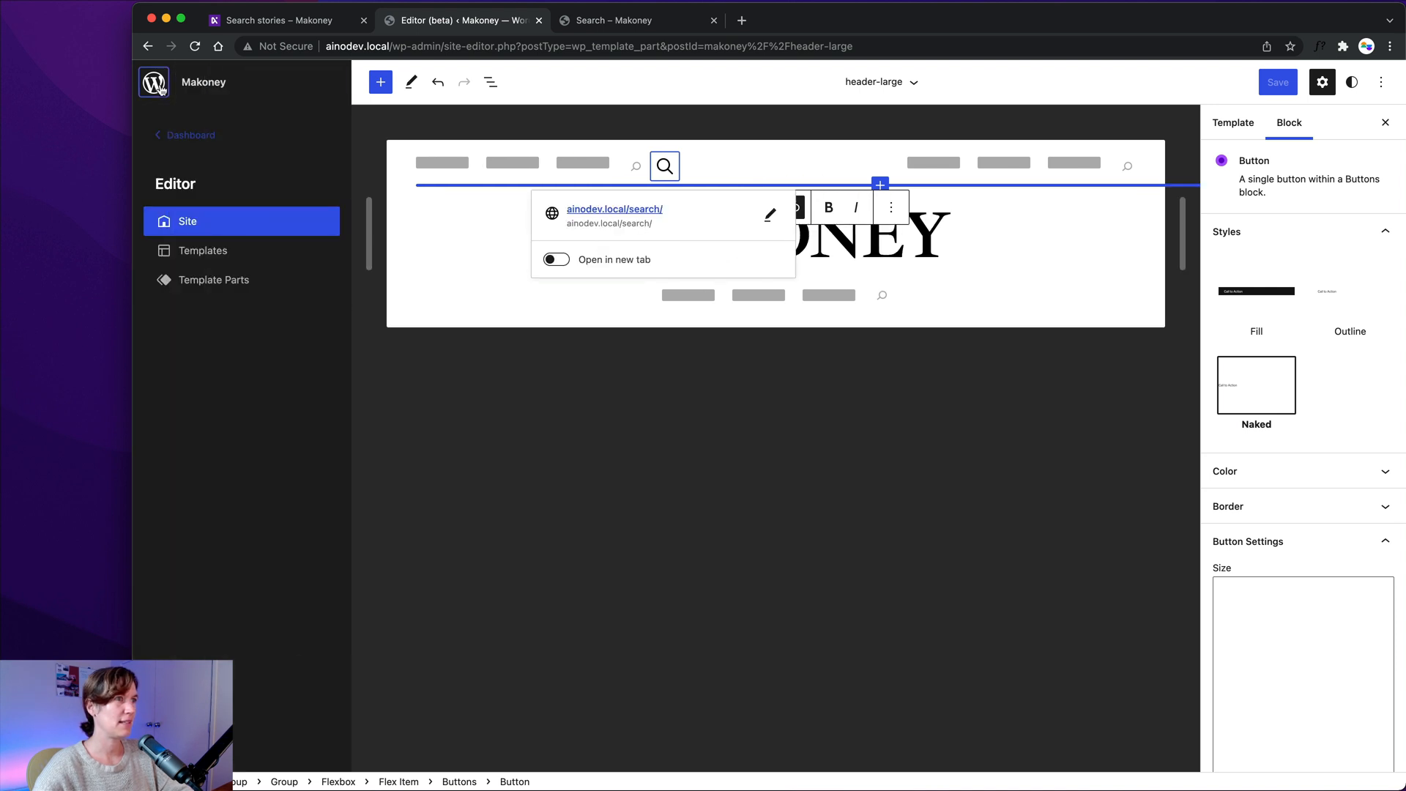
{"action": "left_click", "coordinate": [191, 280]}
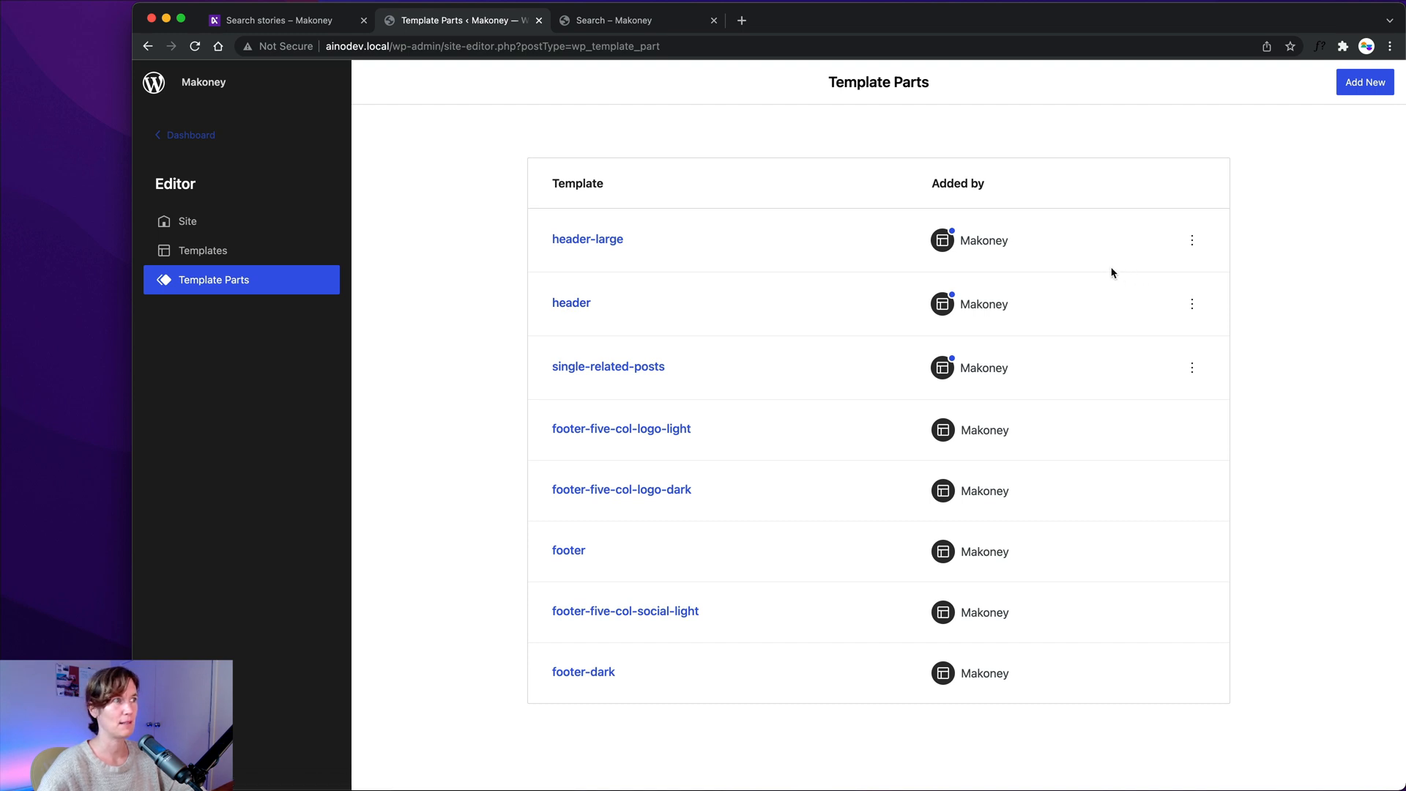
Step: Look at the header-large template part's option for clearing customizations and its customized marker without resetting it
{"action": "left_click", "coordinate": [1192, 242]}
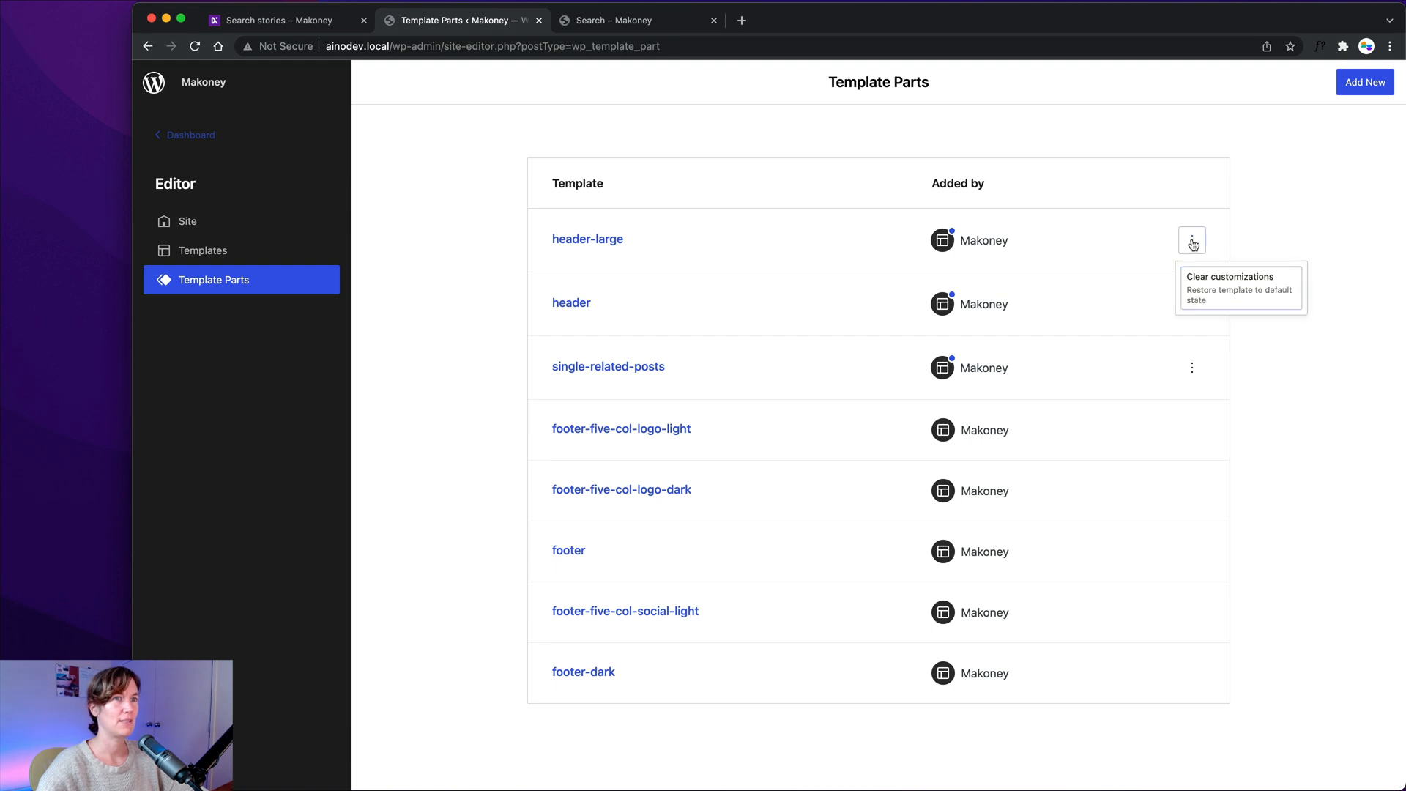
{"action": "left_click", "coordinate": [1294, 203]}
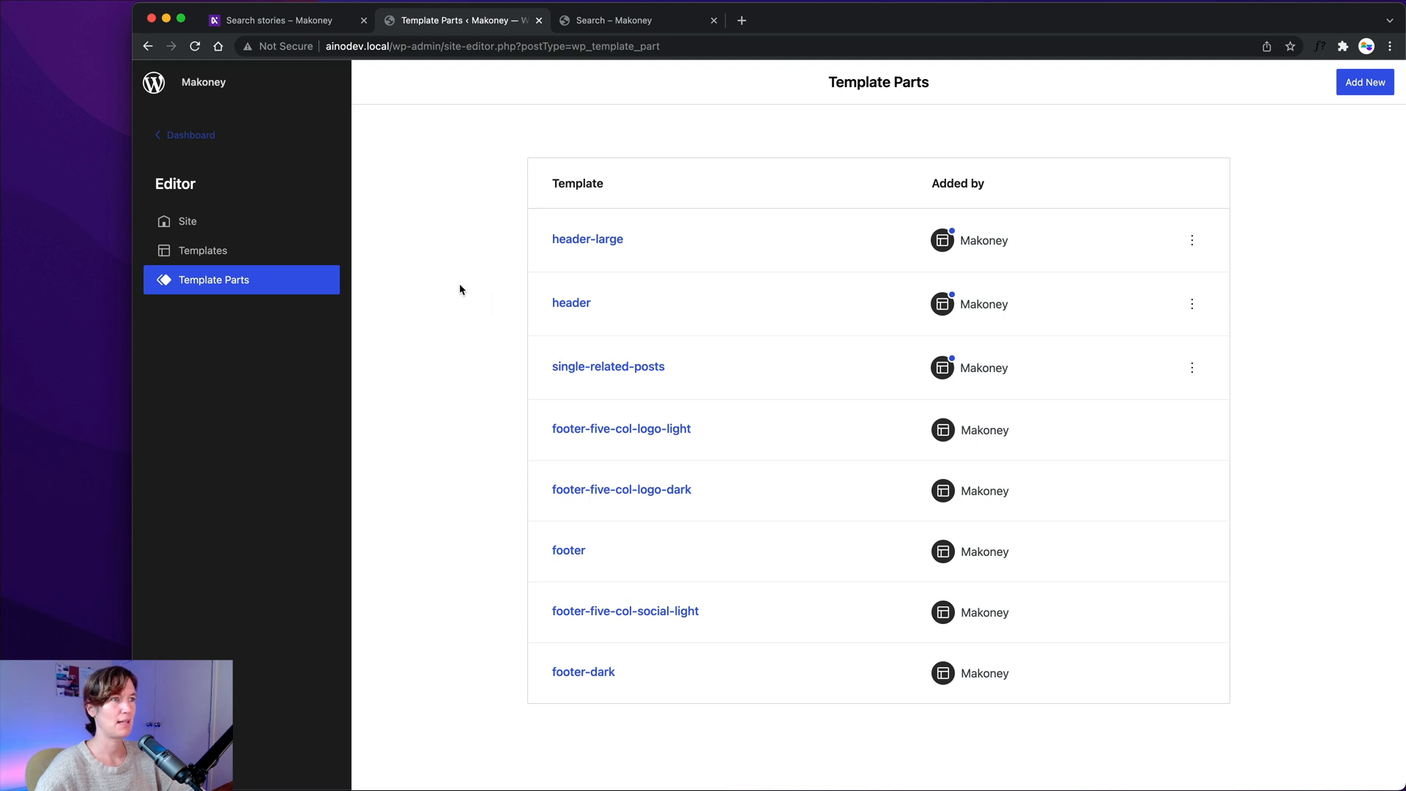
{"action": "mouse_move", "coordinate": [951, 238]}
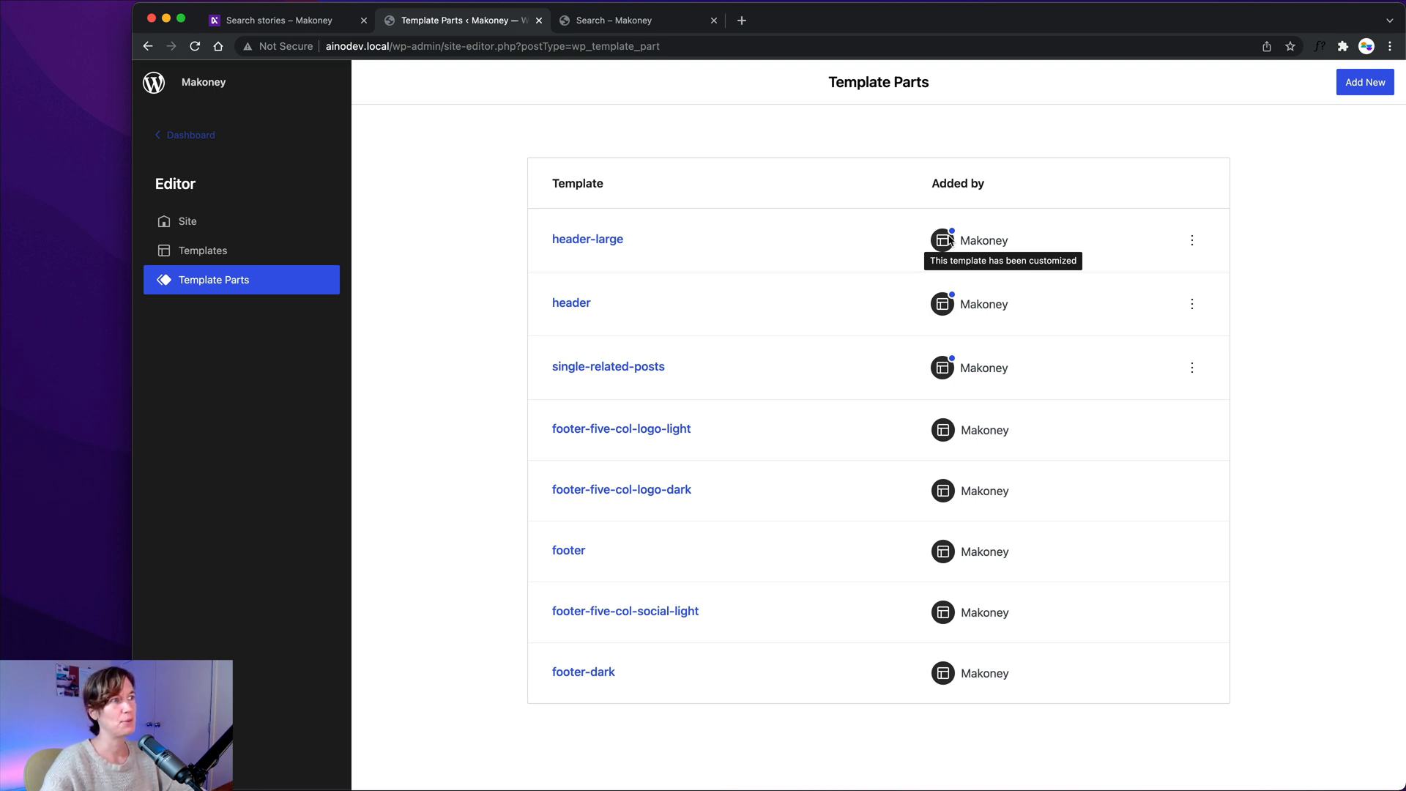
Step: Remove the Flex Item containing the search icon button from the header template part and save the template part
{"action": "left_click", "coordinate": [576, 304]}
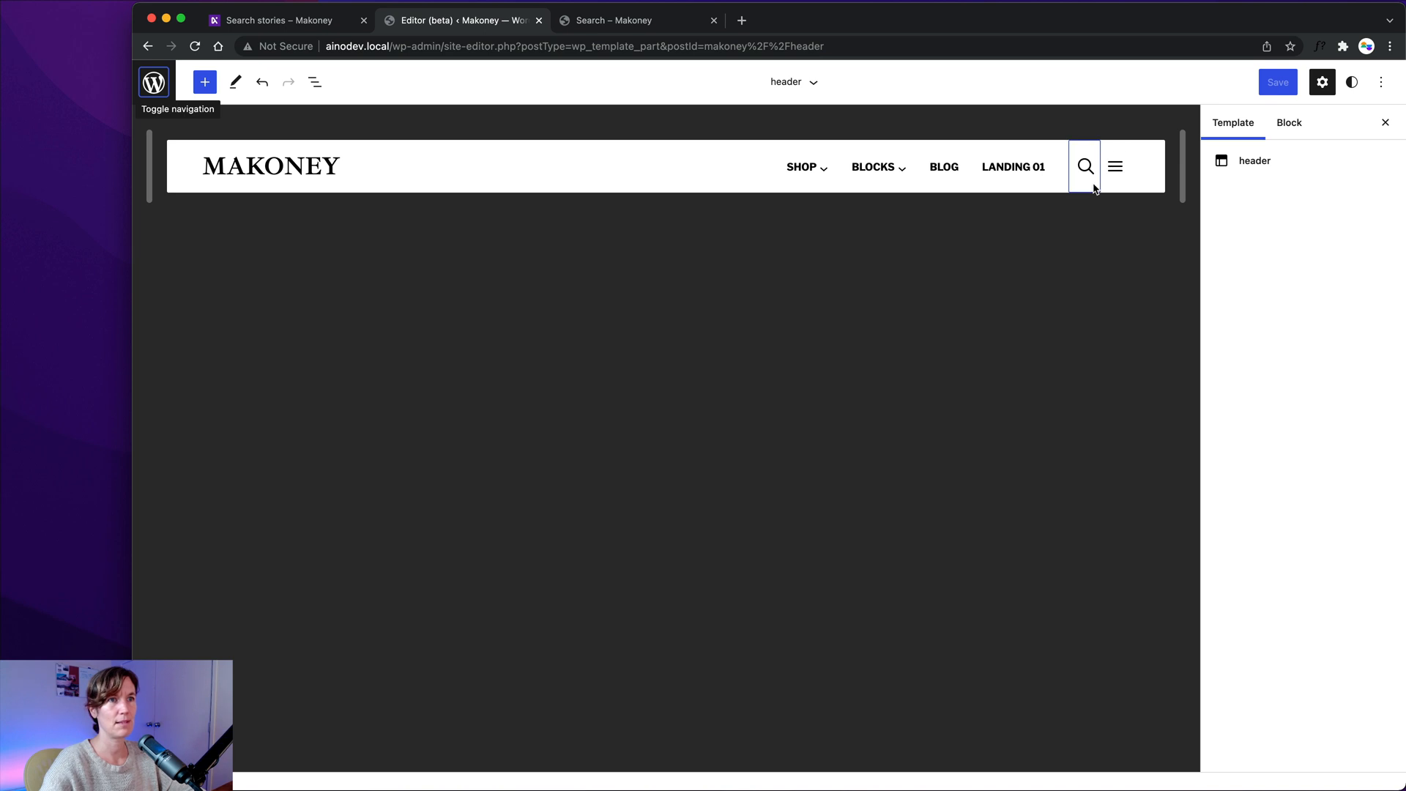
{"action": "left_click", "coordinate": [315, 82]}
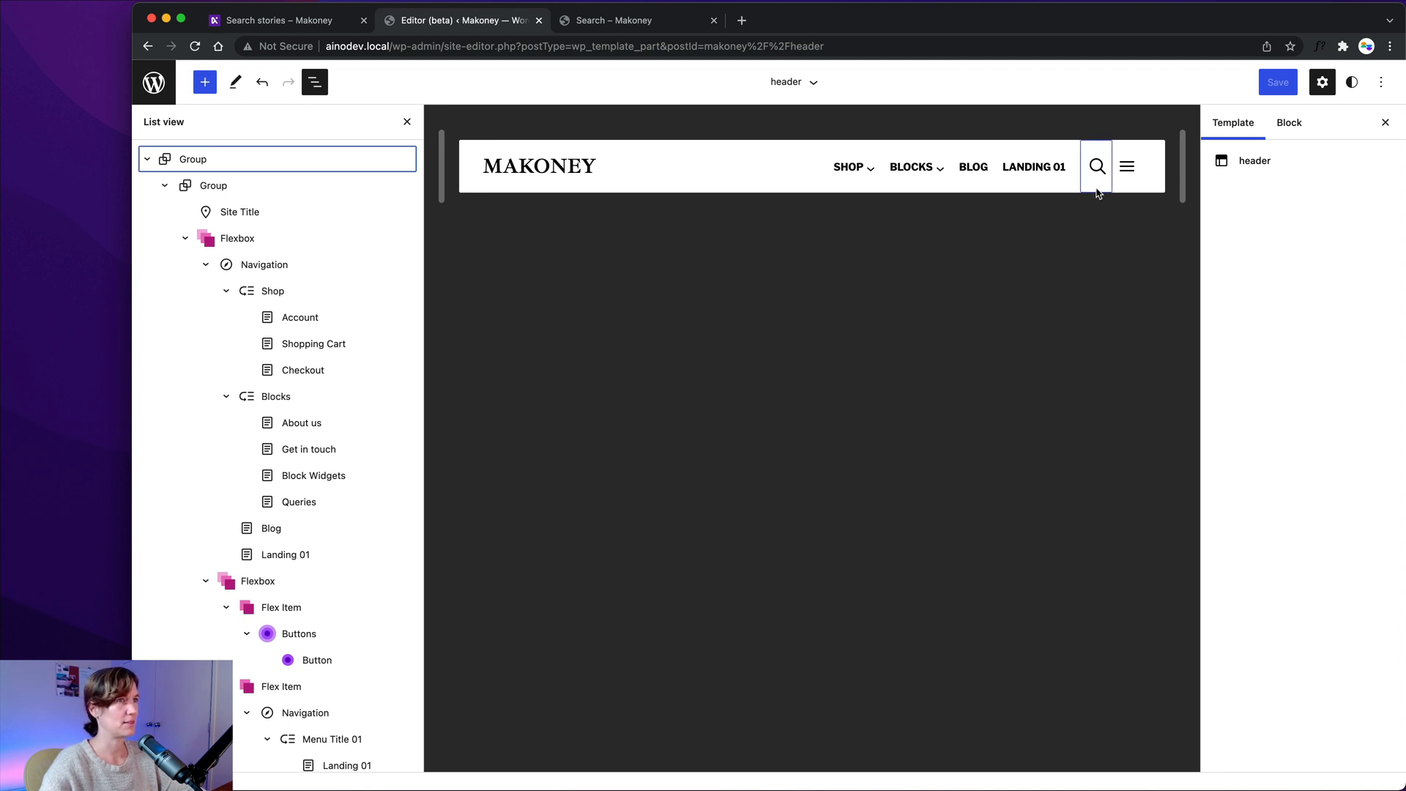
{"action": "left_click", "coordinate": [1098, 192]}
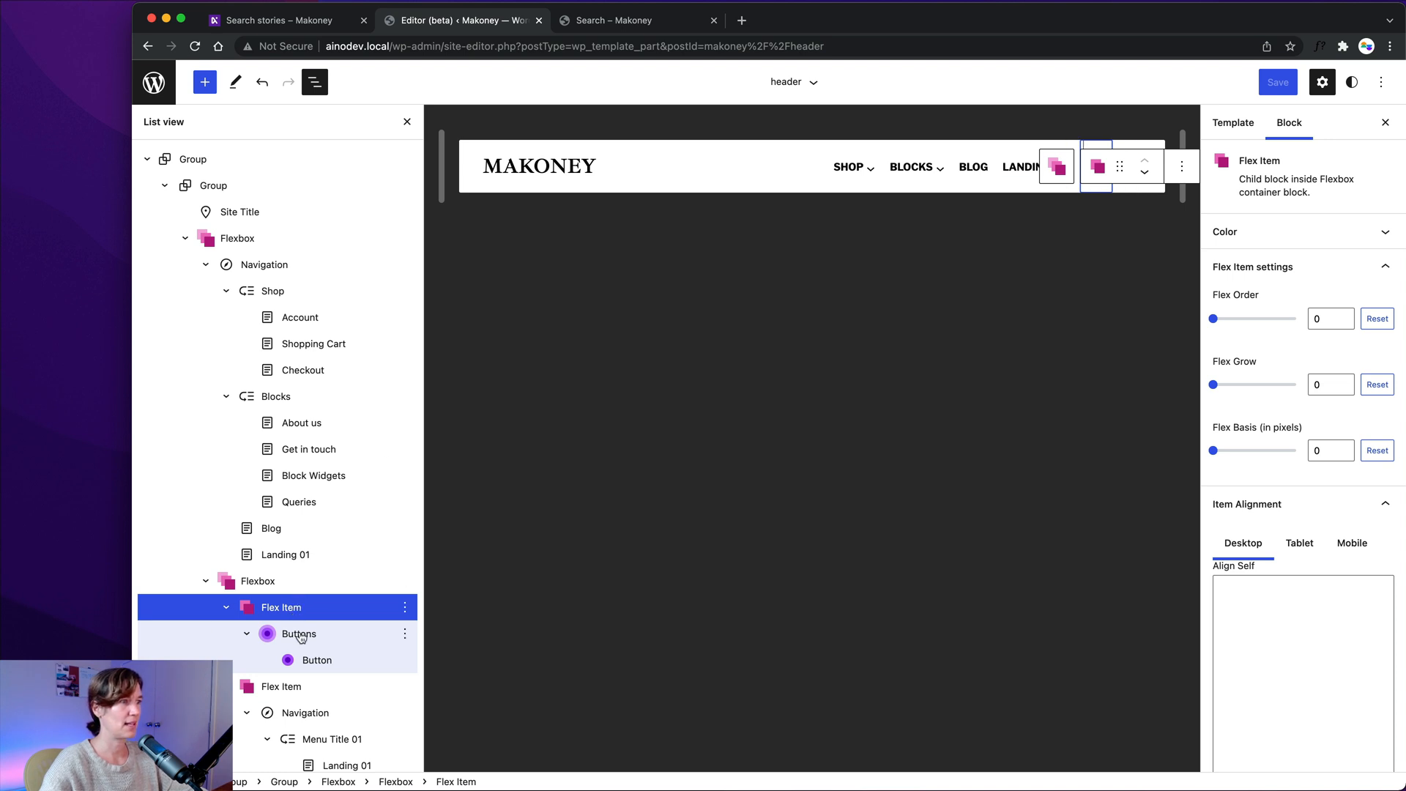
{"action": "left_click", "coordinate": [226, 607]}
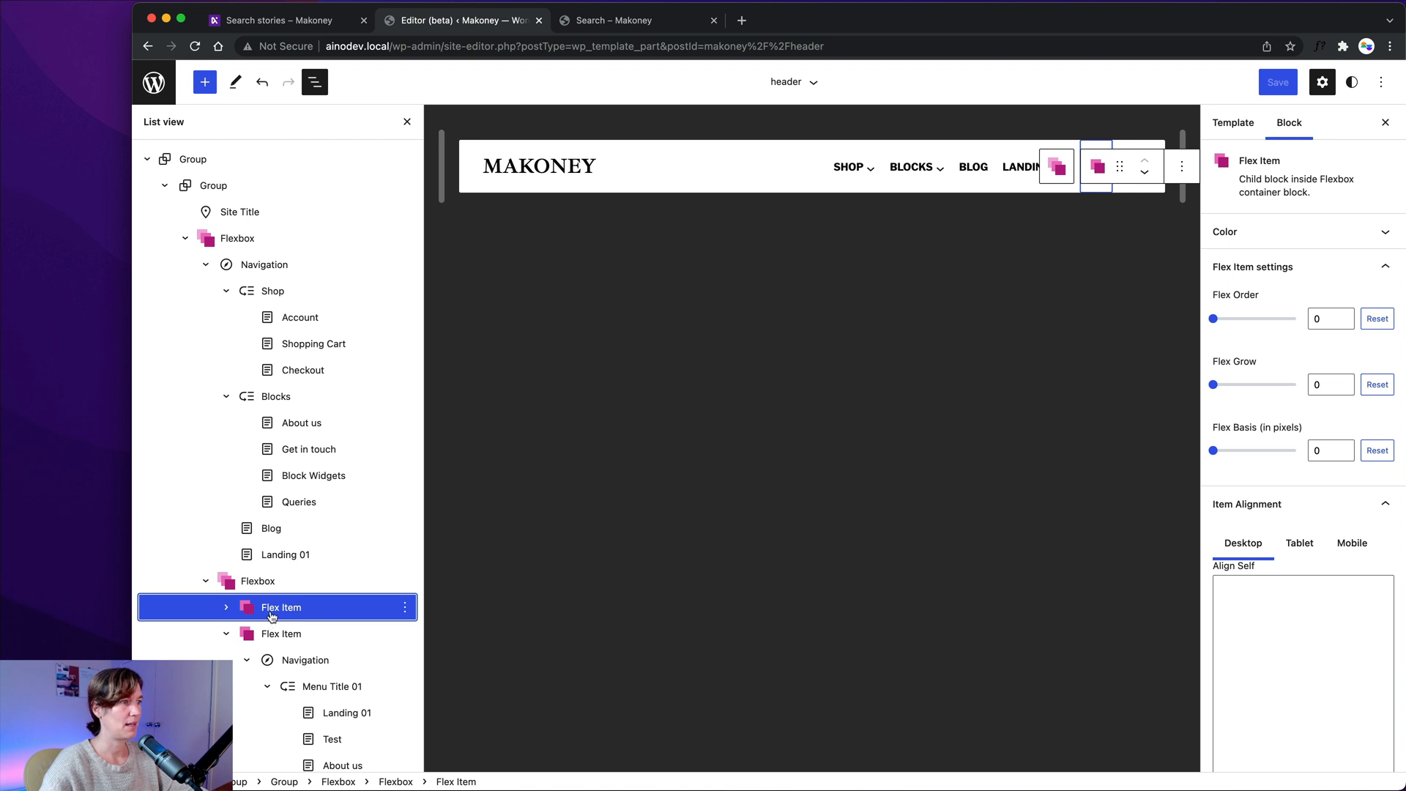
{"action": "left_click", "coordinate": [227, 609]}
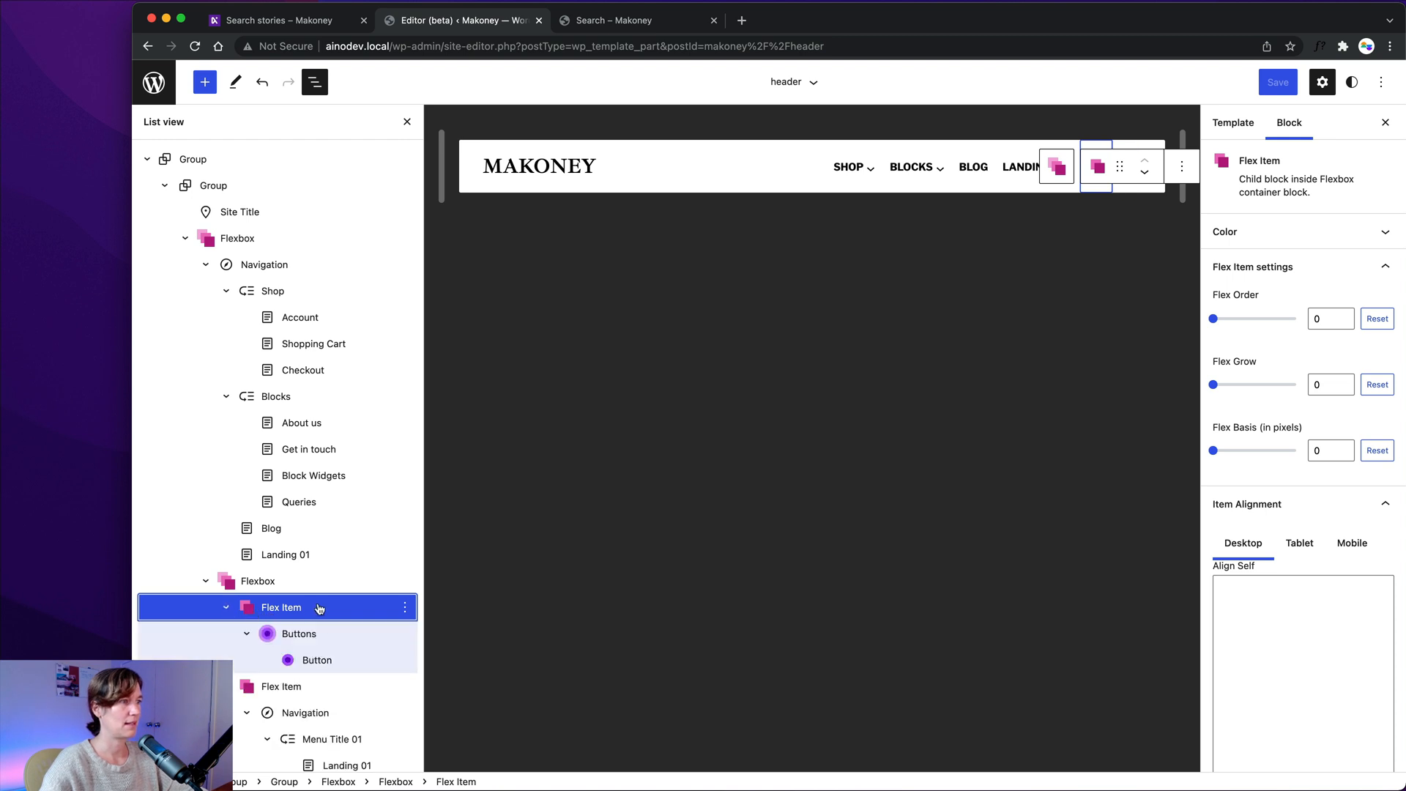
{"action": "left_click", "coordinate": [407, 609]}
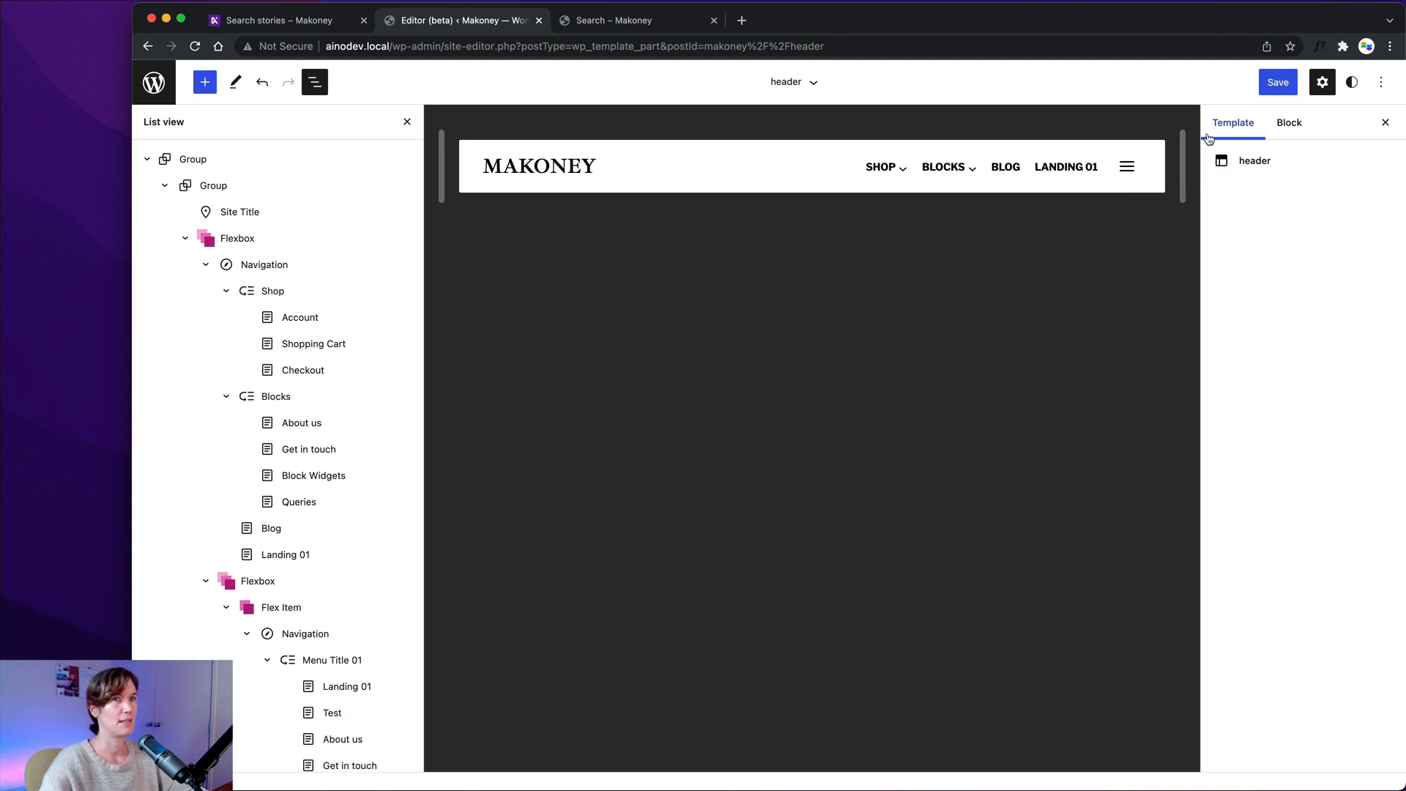
{"action": "left_click", "coordinate": [1290, 90]}
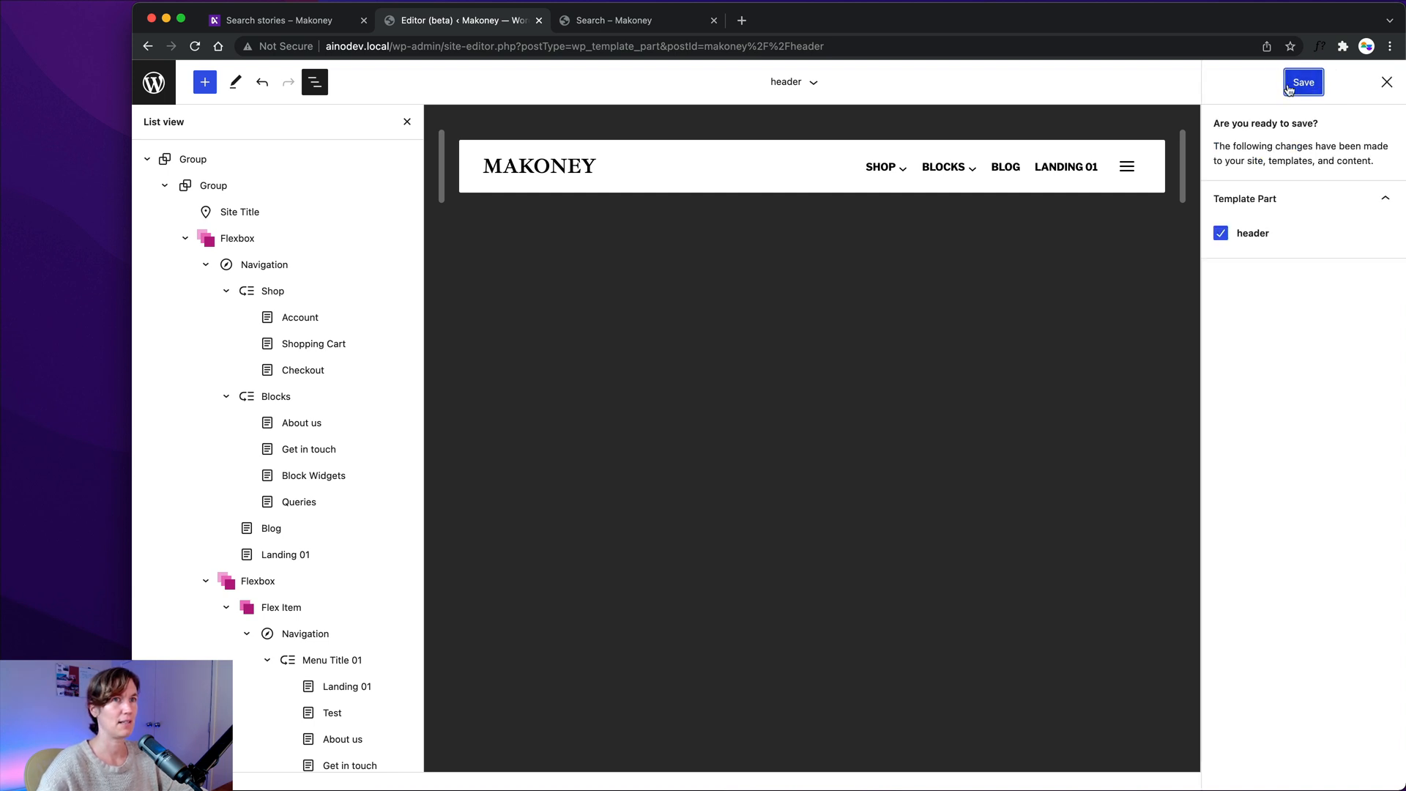
{"action": "left_click", "coordinate": [1289, 89]}
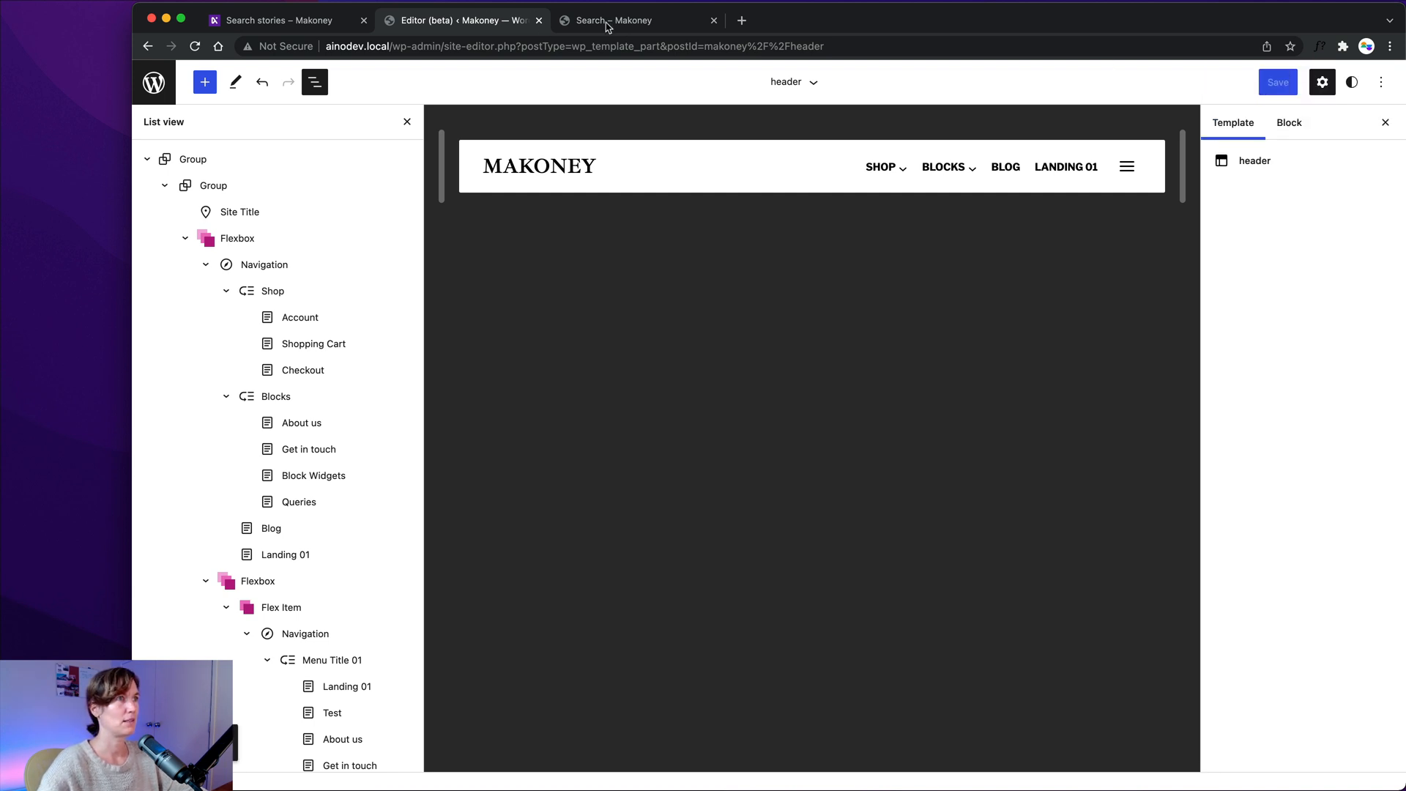
Step: Reload the live Search page and open the Block: Gallery post to check the header without the search icon
{"action": "left_click", "coordinate": [608, 27]}
{"action": "left_click", "coordinate": [195, 47]}
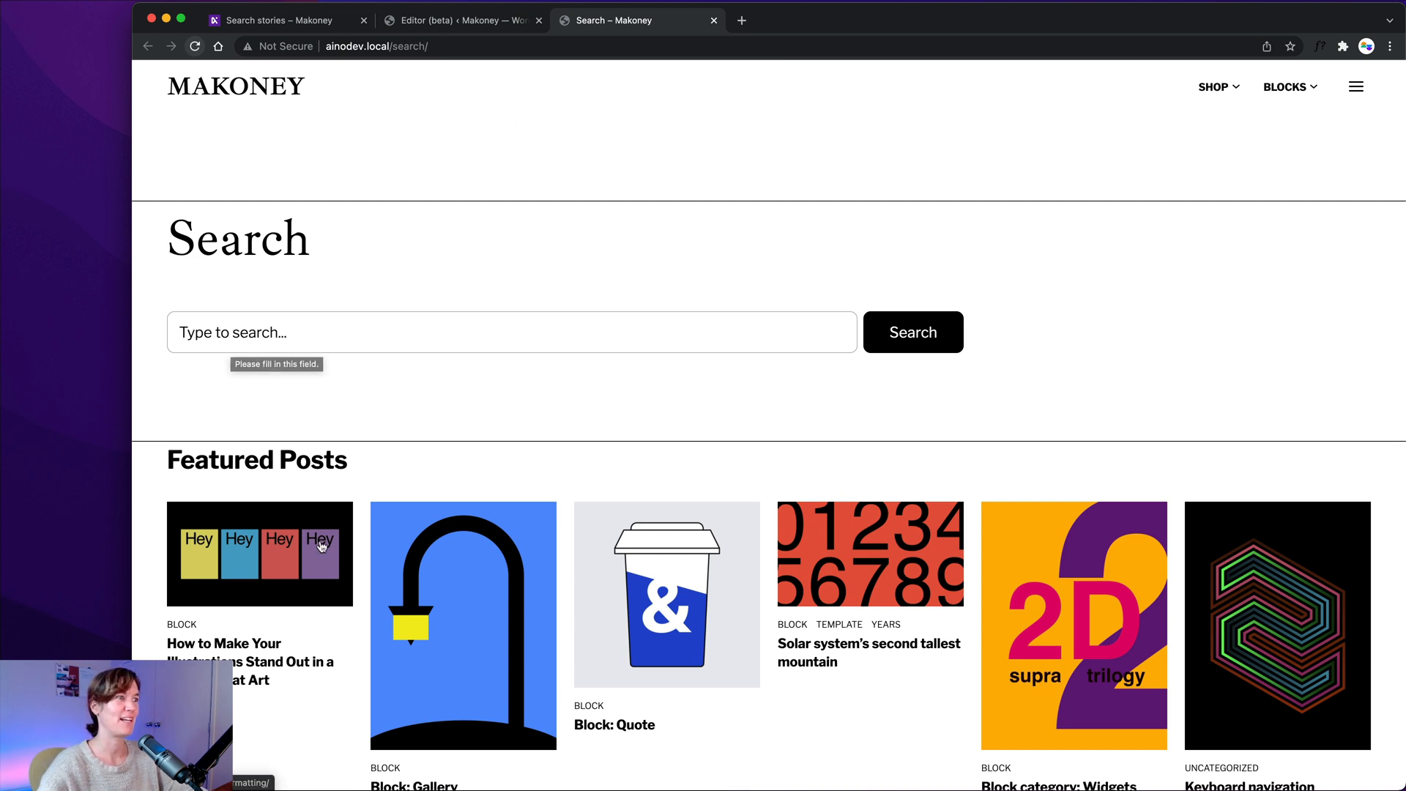
{"action": "left_click", "coordinate": [244, 100]}
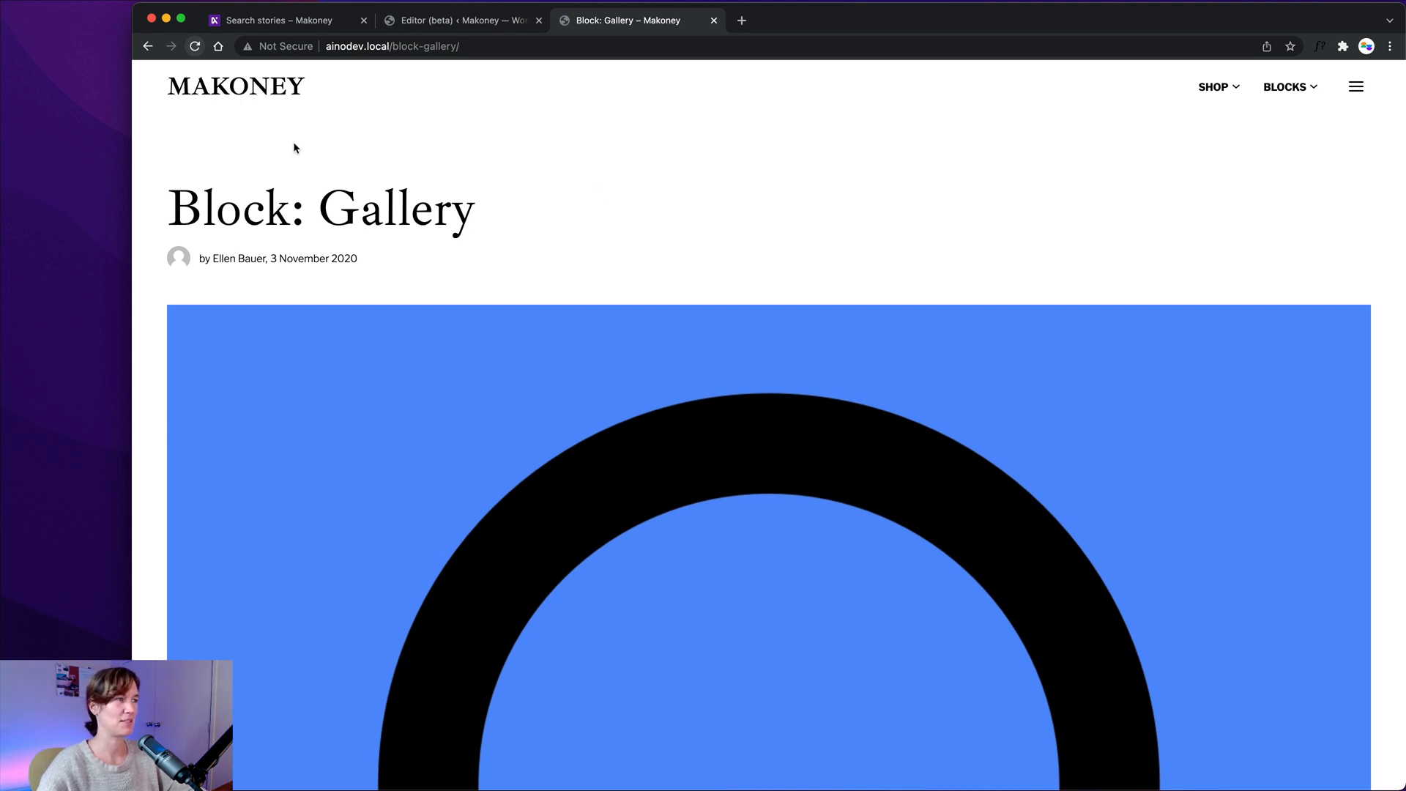
Step: Return to the header template part in the site editor and look through its navigation and flexbox blocks
{"action": "left_click", "coordinate": [480, 22]}
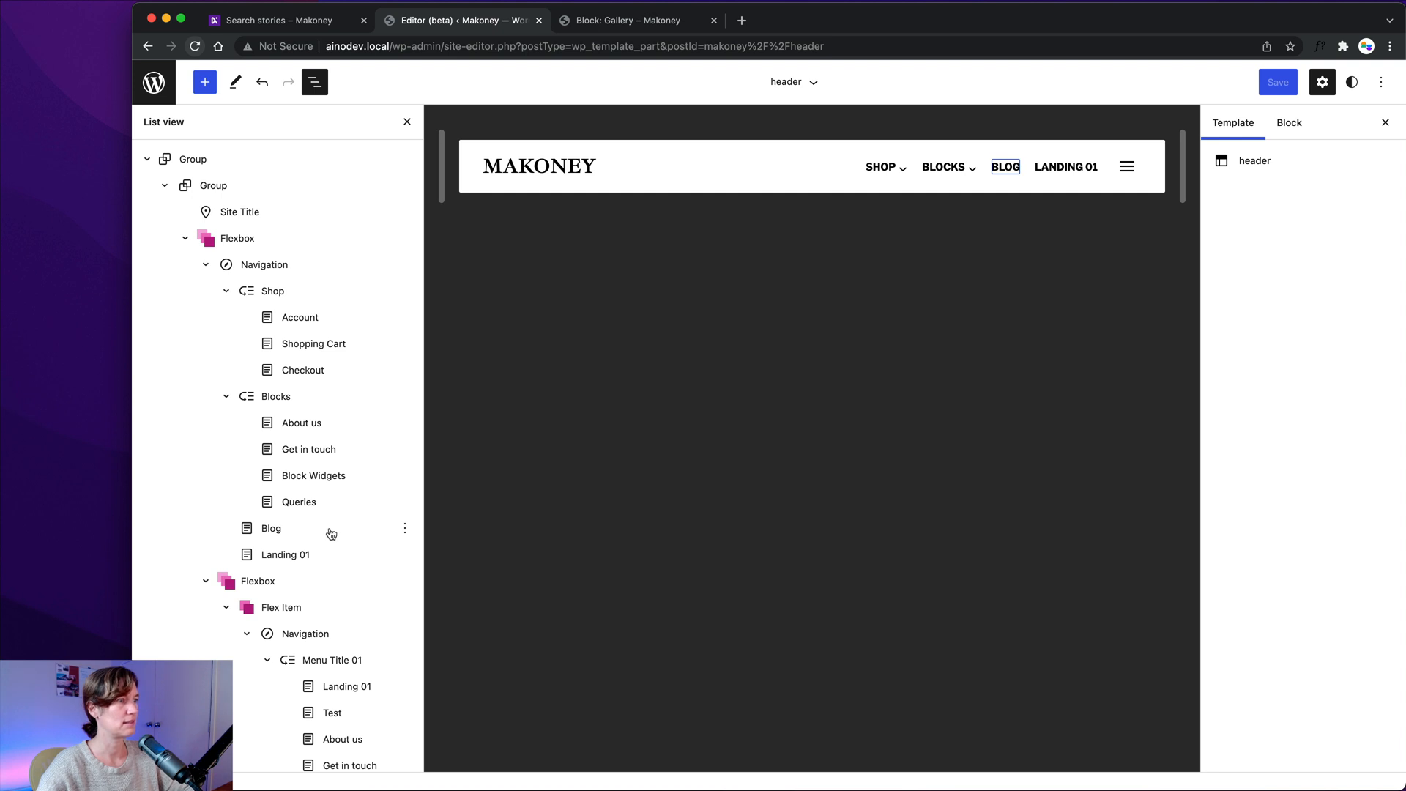
{"action": "scroll", "coordinate": [330, 532], "scroll_direction": "down", "scroll_amount": 3}
{"action": "scroll", "coordinate": [331, 535], "scroll_direction": "down", "scroll_amount": 1}
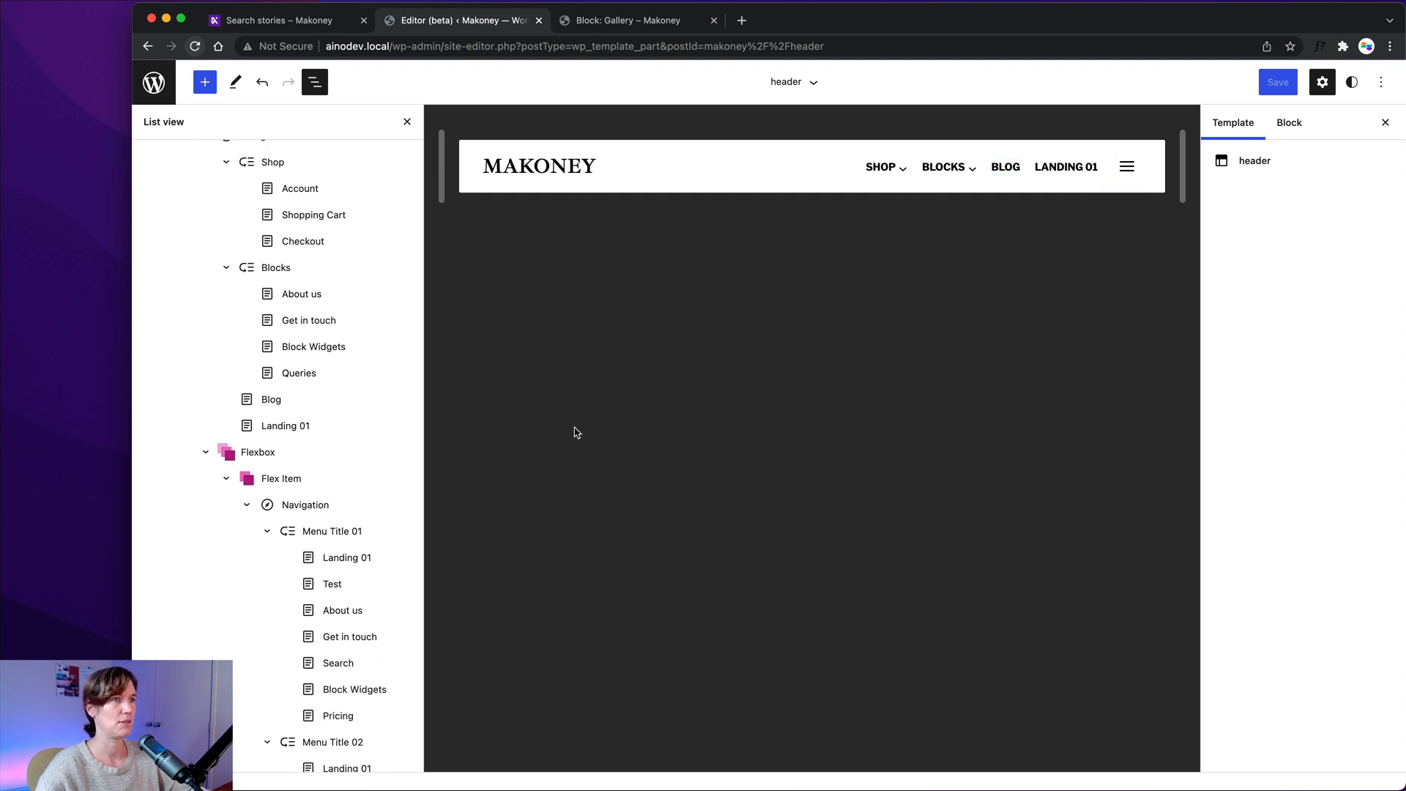